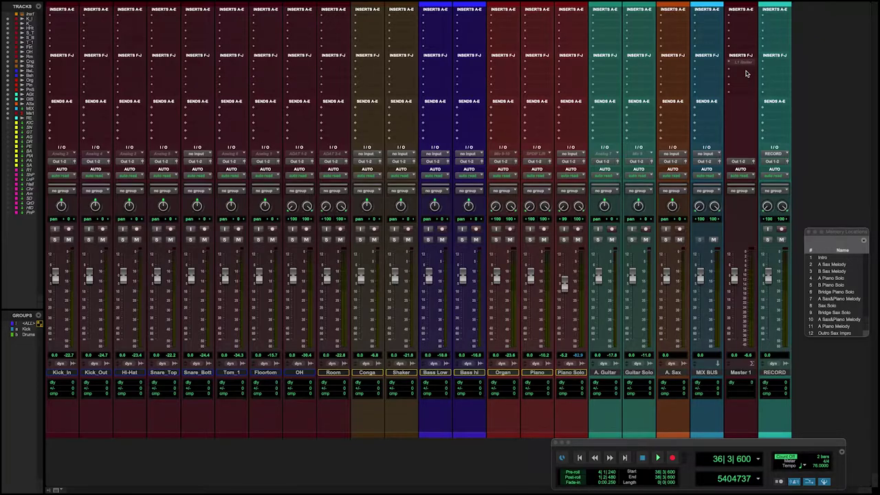
- Show the tracks enlarged in the Edit window and place the cursor at 36|4|480 on the Conga track, before the Bridge Piano Solo
key(ctrl+equal)
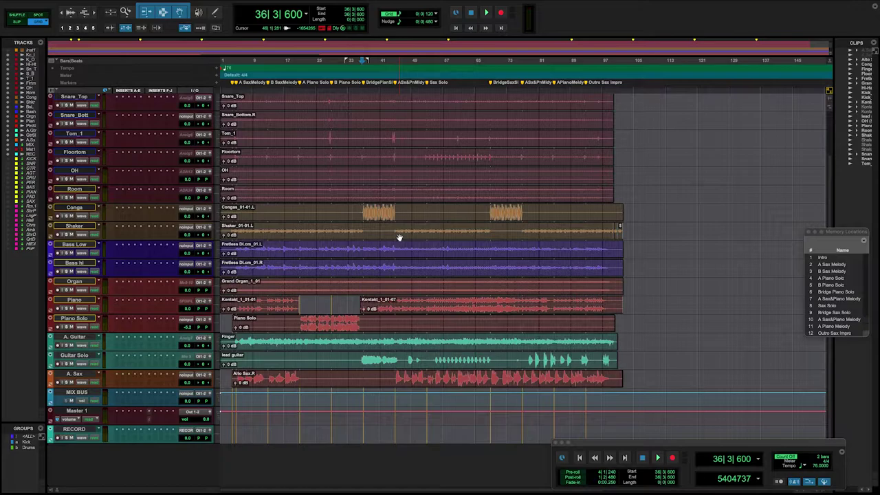
key(ctrl+alt+Up)
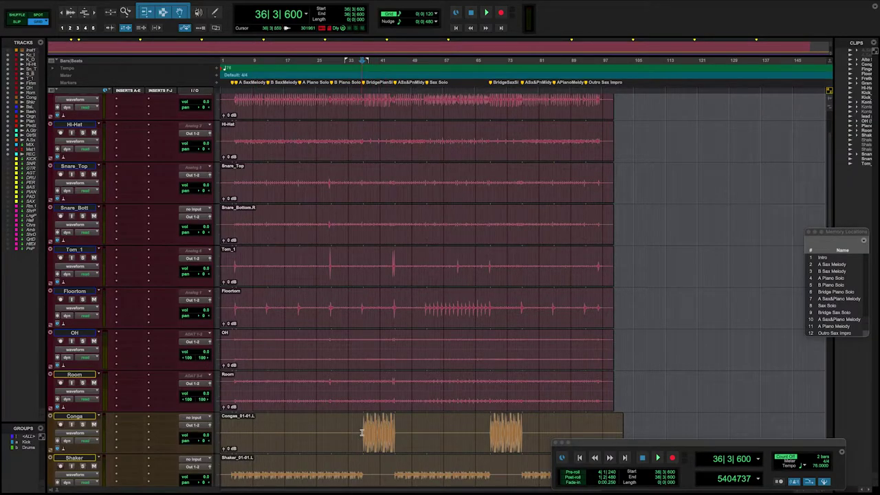
key(t)
key(t)
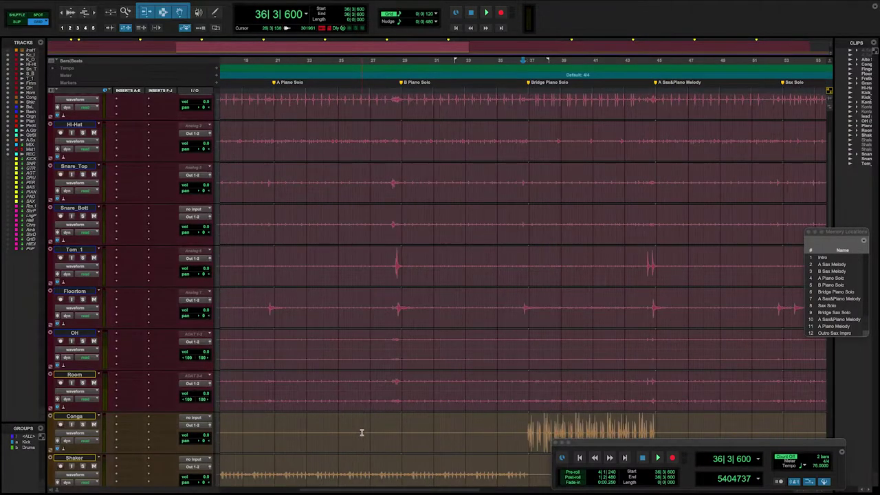
scroll(362, 432, down, 5)
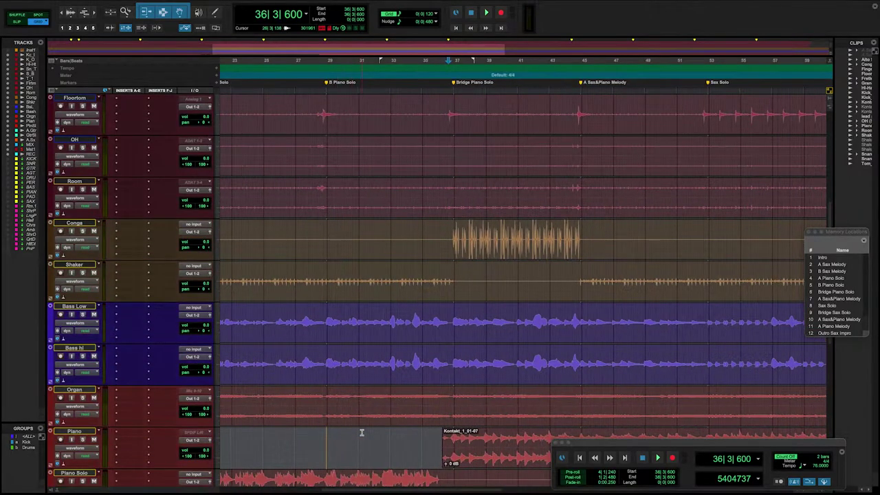
click(451, 238)
key(t)
key(t)
key(t)
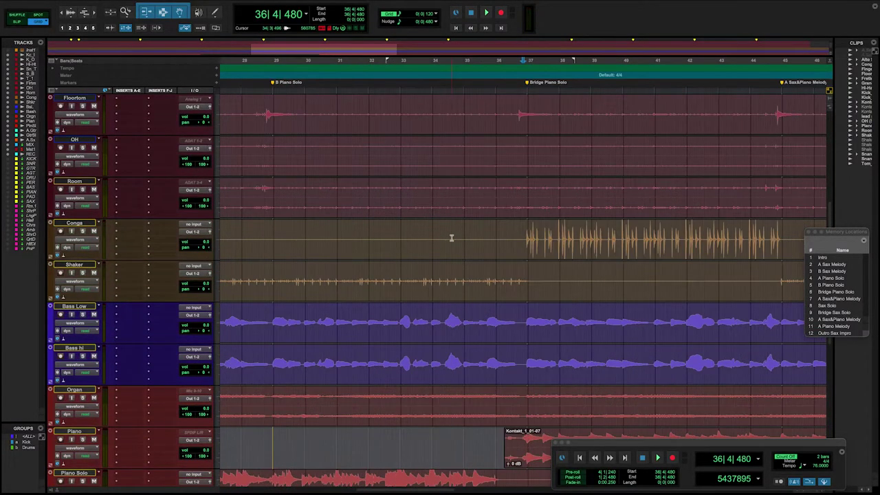
- Examine the individual conga hits in the first bars of the Bridge Piano Solo, up close and in the whole arrangement
scroll(452, 237, right, 5)
scroll(451, 238, right, 2)
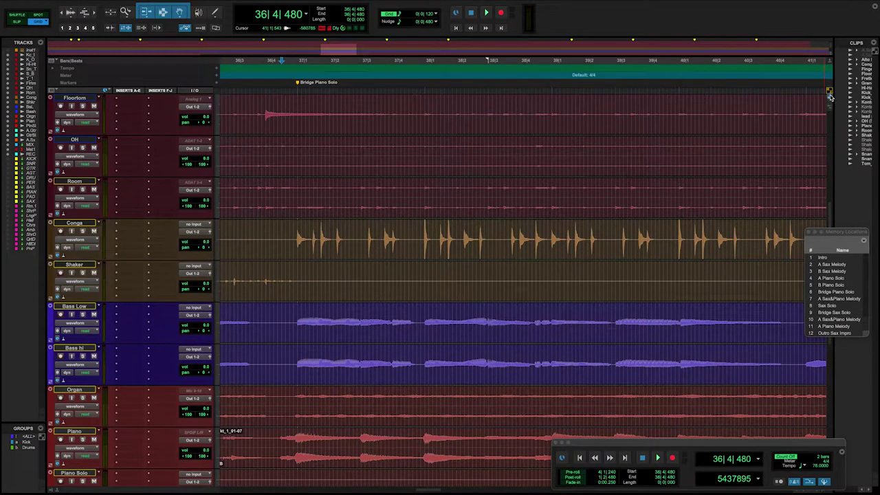
key(t)
key(t)
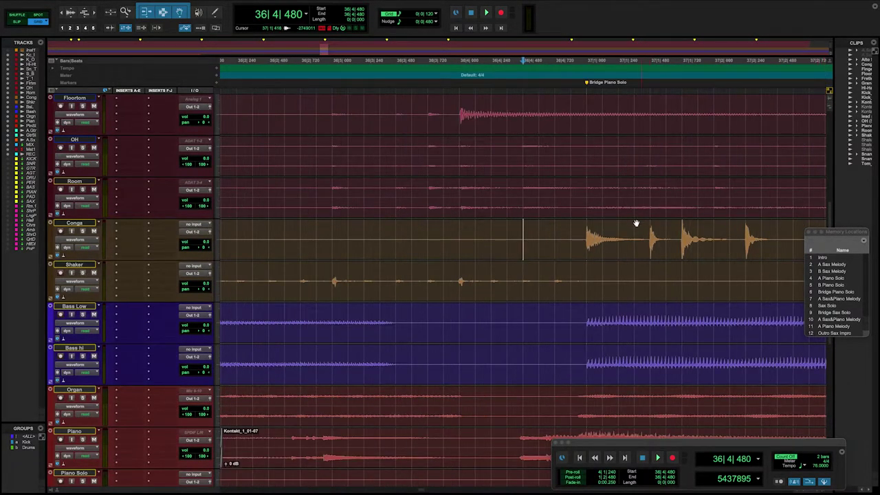
scroll(637, 225, right, 10)
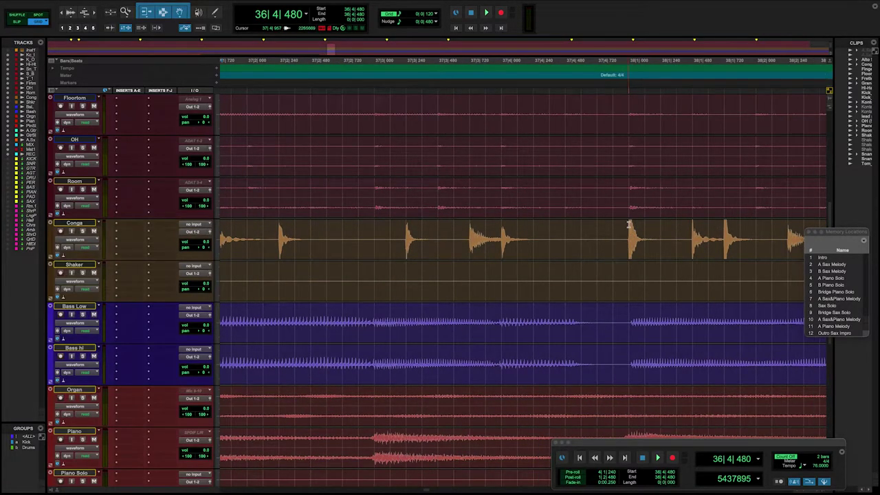
key(r)
key(r)
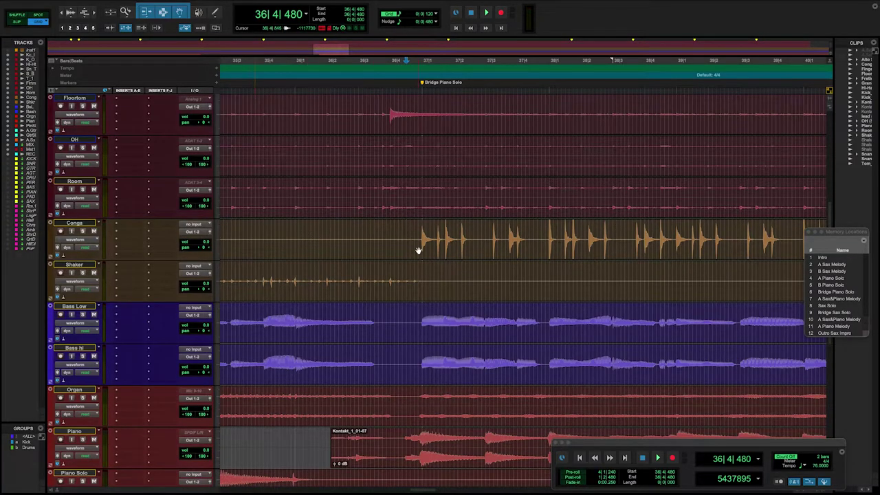
key(r)
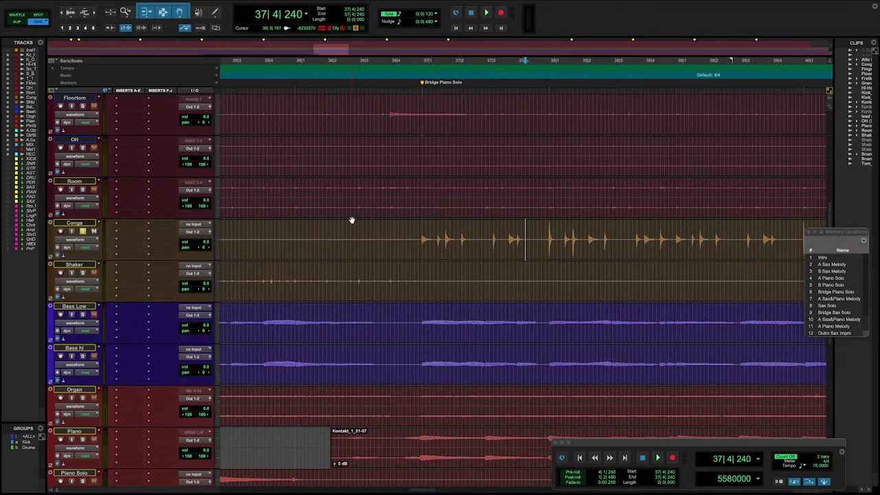
key(r)
key(r)
key(r)
key(r)
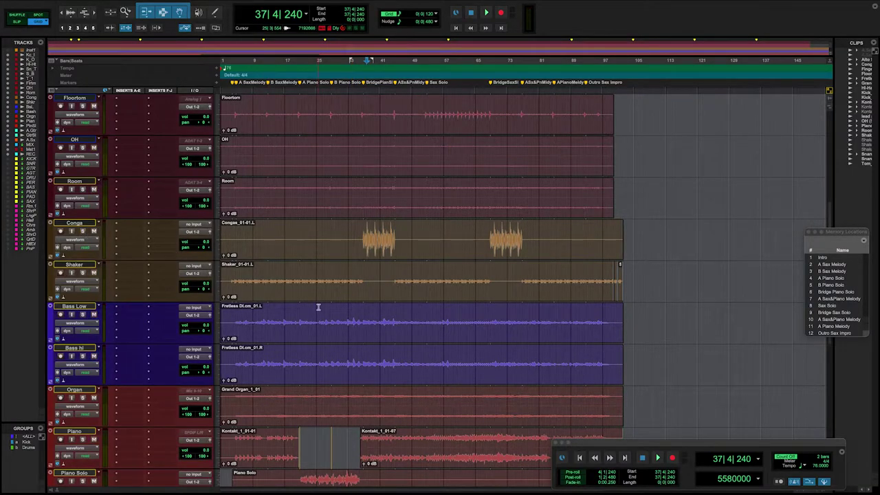
- Enable the ALL group, select the tracks from Kick_In through A. Sax, and duplicate their playlists
key(ctrl+alt+Down)
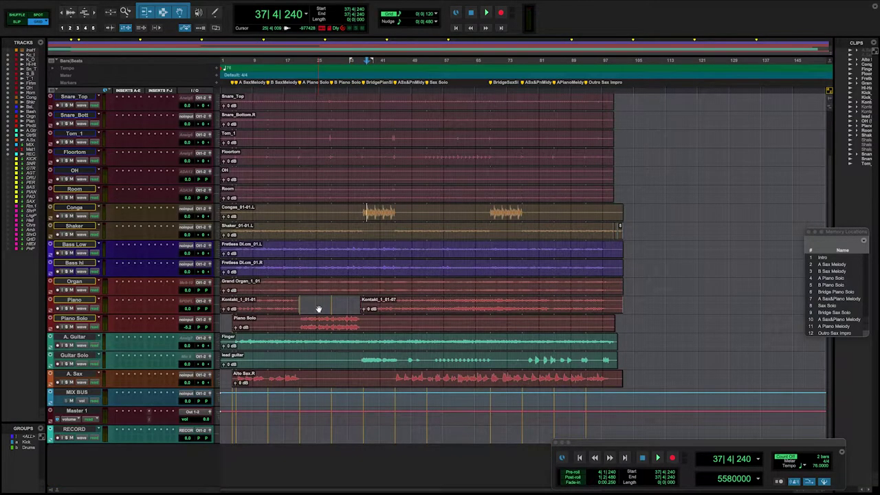
scroll(319, 309, up, 3)
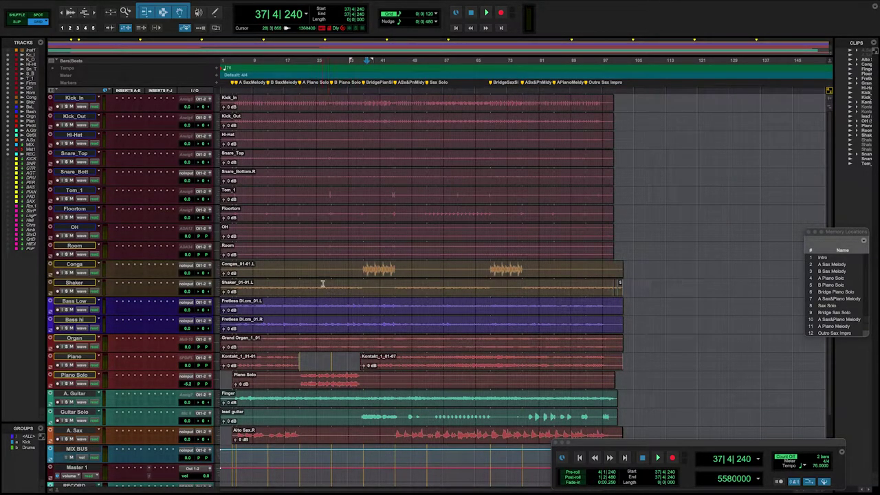
click(26, 437)
click(84, 98)
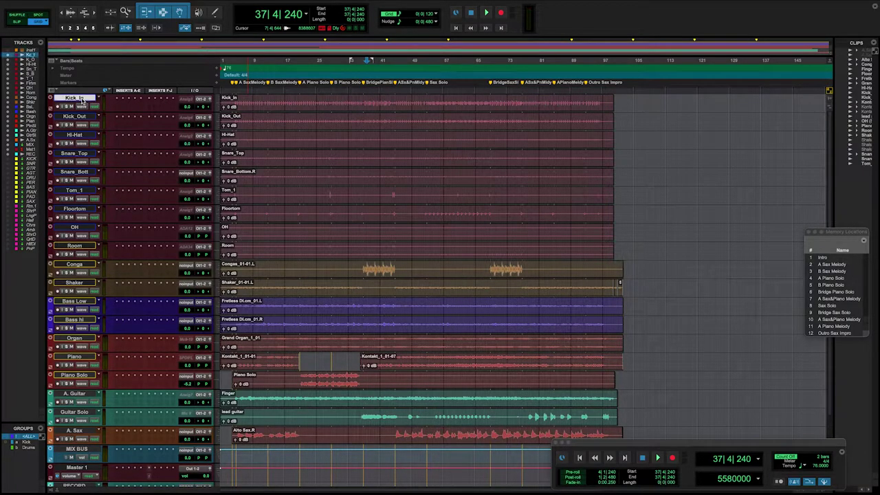
shift+click(74, 431)
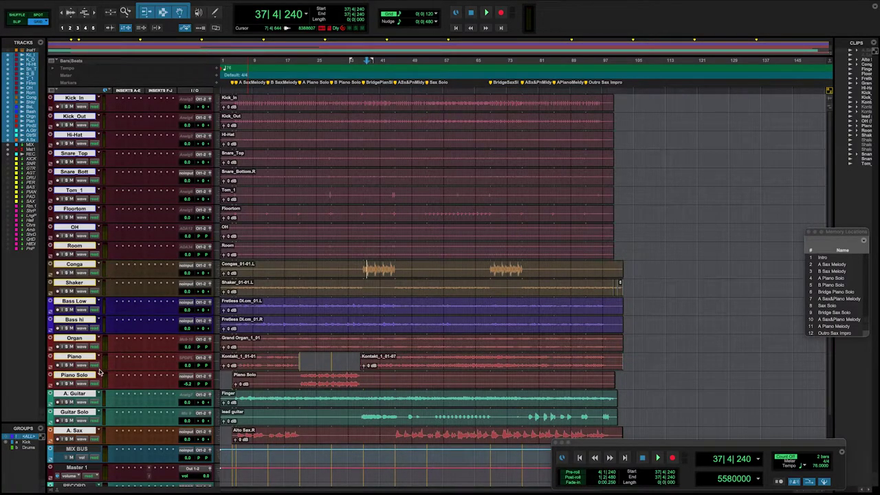
click(100, 99)
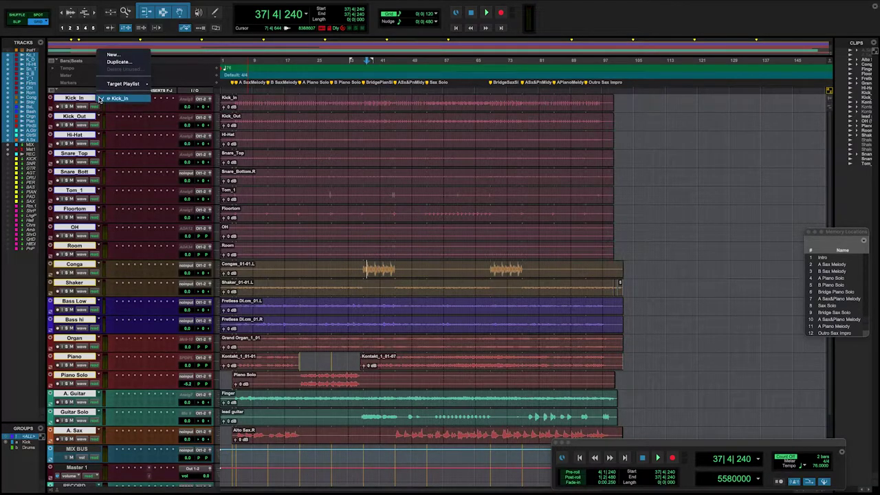
click(117, 62)
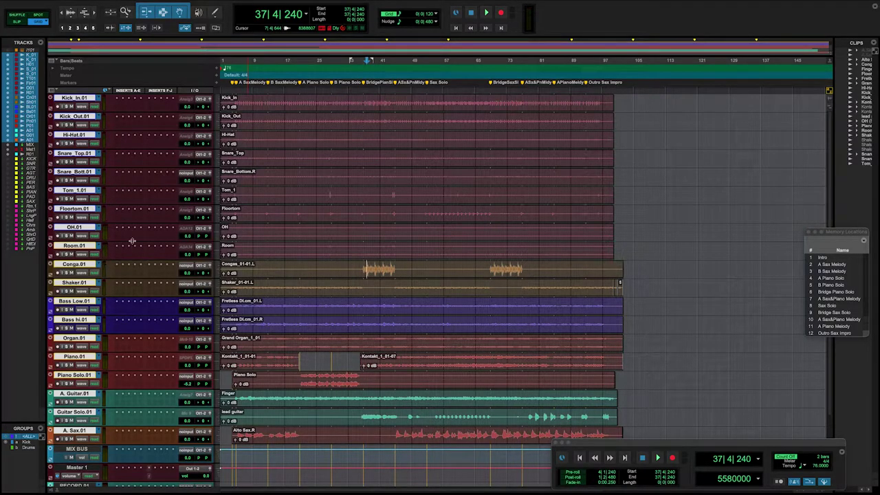
- Compare the playlists by switching the grouped tracks to the originals and back to the duplicated .01 versions
click(97, 100)
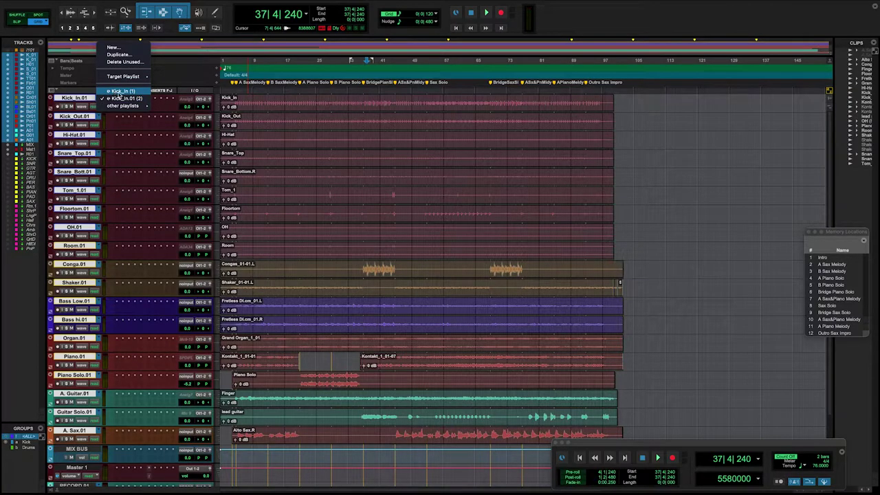
click(129, 91)
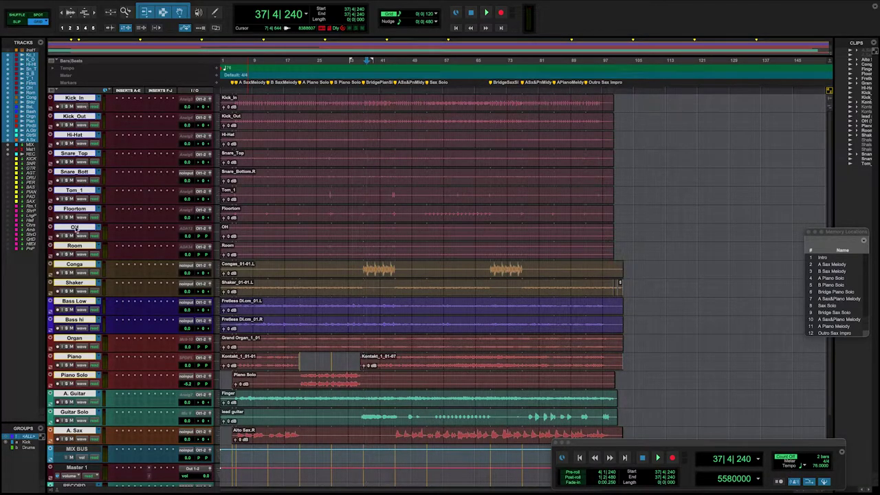
click(100, 98)
click(124, 106)
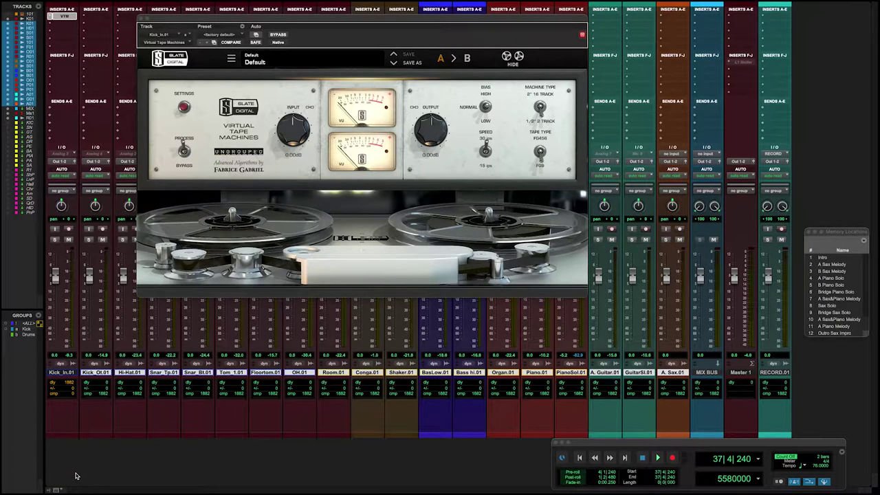
click(61, 489)
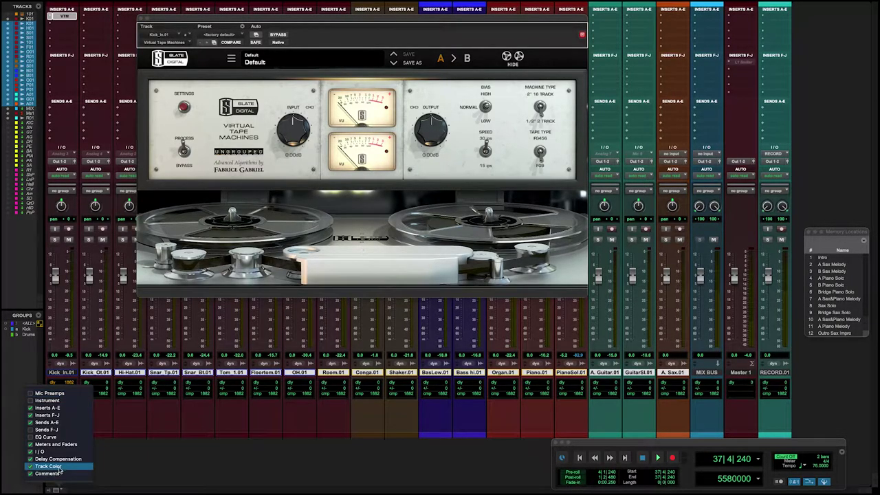
click(102, 466)
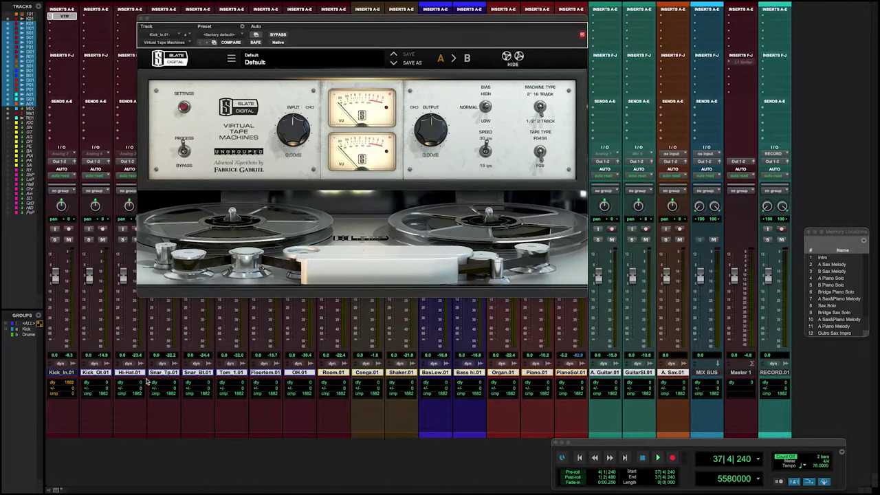
- Move the Virtual Tape Machines insert from Kick_In.01 to Kick_Out.01 and copy it back onto Kick_In.01
click(93, 18)
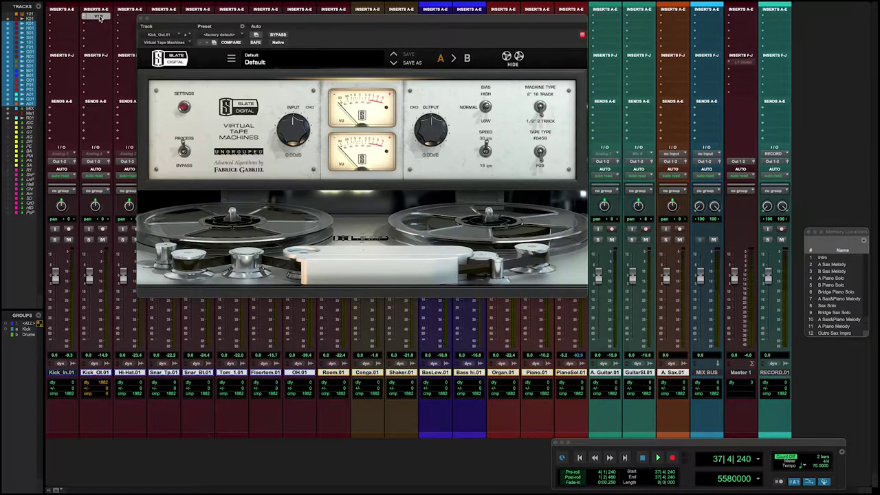
drag(99, 18, 72, 19)
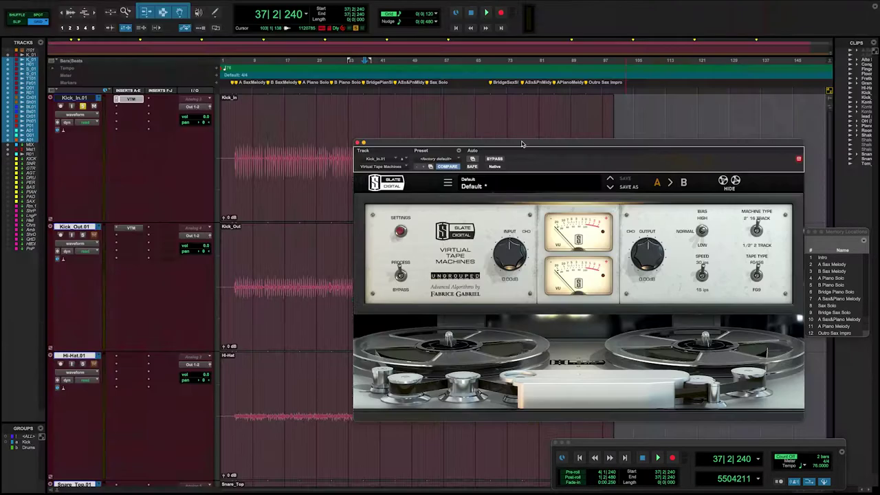
- Move the Virtual Tape Machines window clear of the Kick_In.01 waveform and examine the kick hits around the Bridge Piano Solo
drag(523, 143, 531, 204)
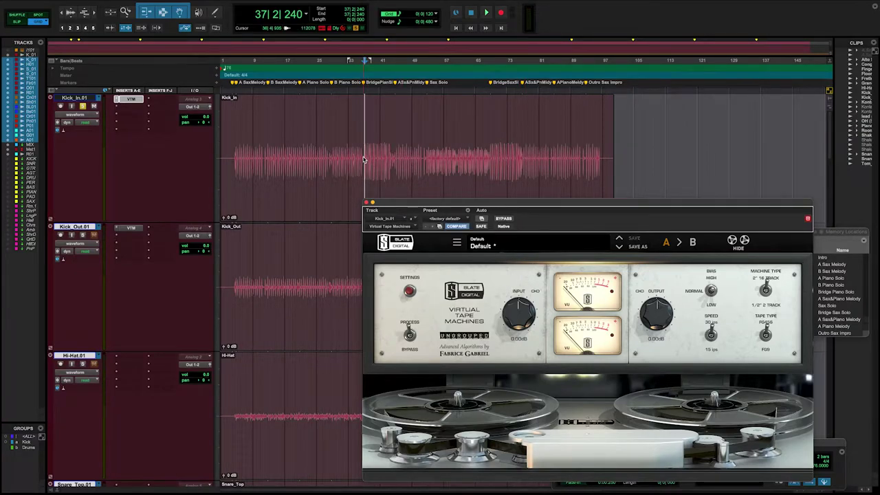
key(t)
key(t)
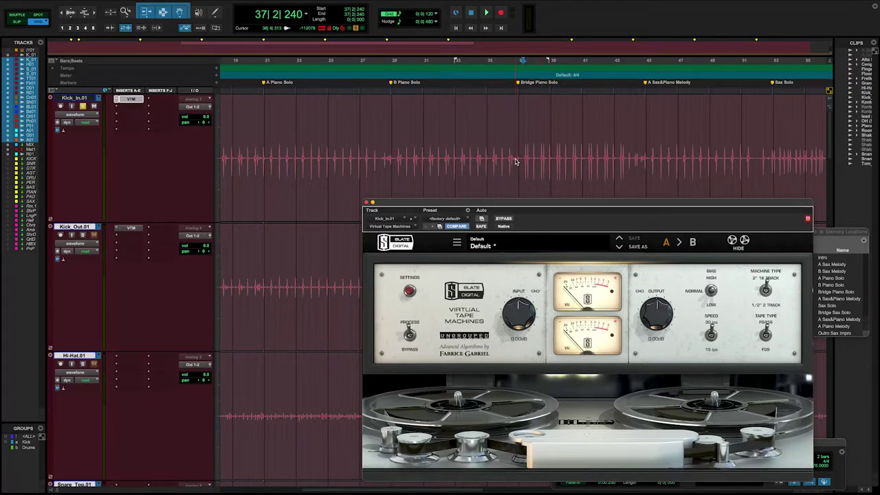
key(r)
key(r)
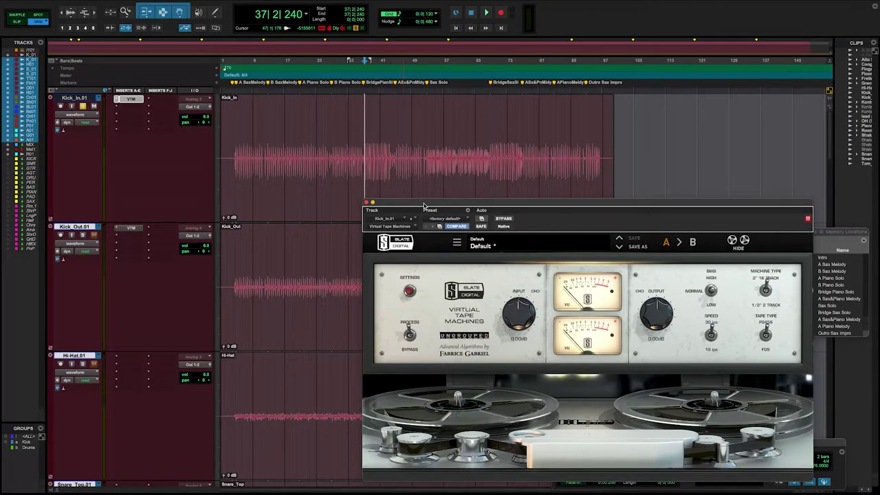
mouse_move(424, 206)
mouse_down()
mouse_move(422, 198)
mouse_move(426, 207)
mouse_up()
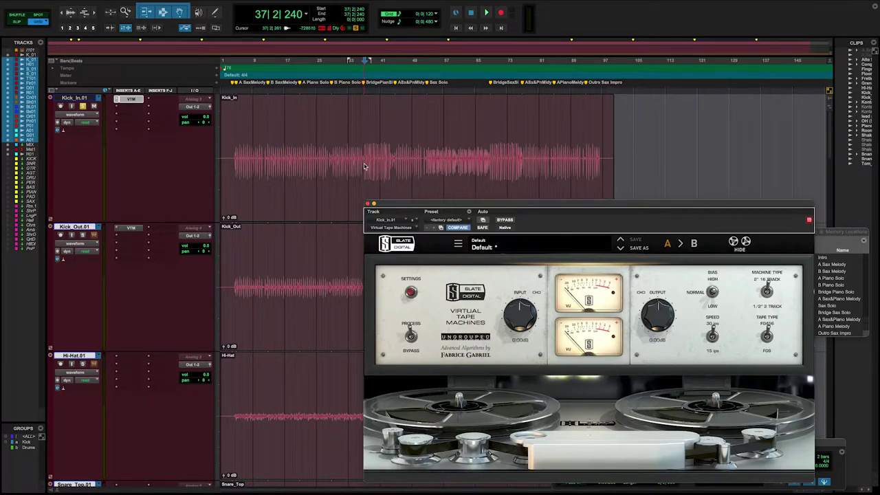
- Play a short stretch of the Kick_In.01 track from 12|2|840 through the tape plug-in
click(266, 159)
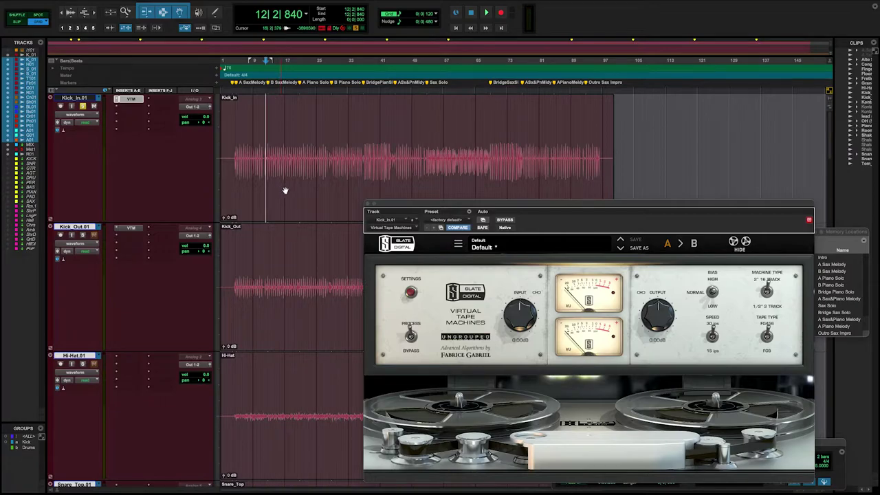
key(space)
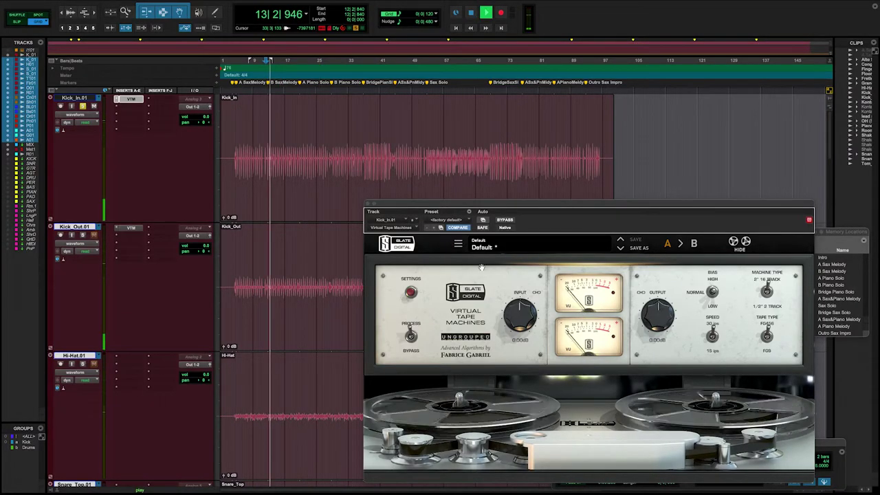
key(space)
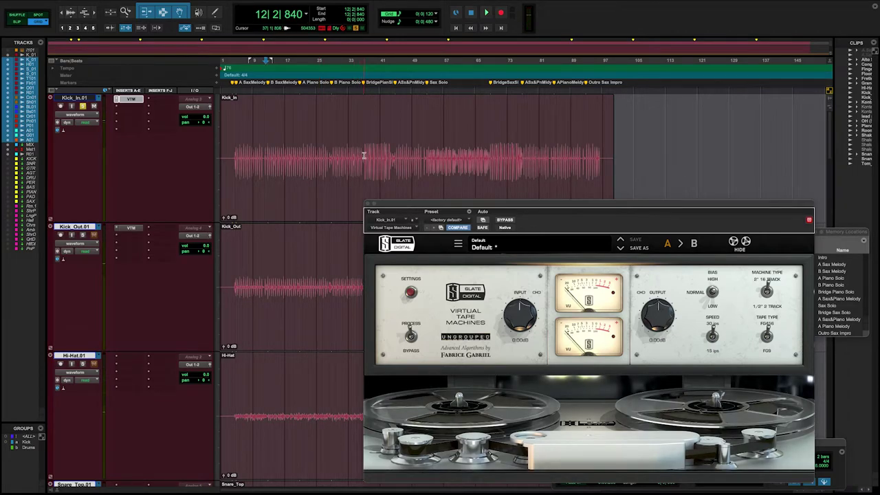
- Select Kick_In.01 from 37|1|840 to 43|4|600 and play it while raising the Virtual Tape Machines input to +9.07 dB
drag(365, 156, 391, 161)
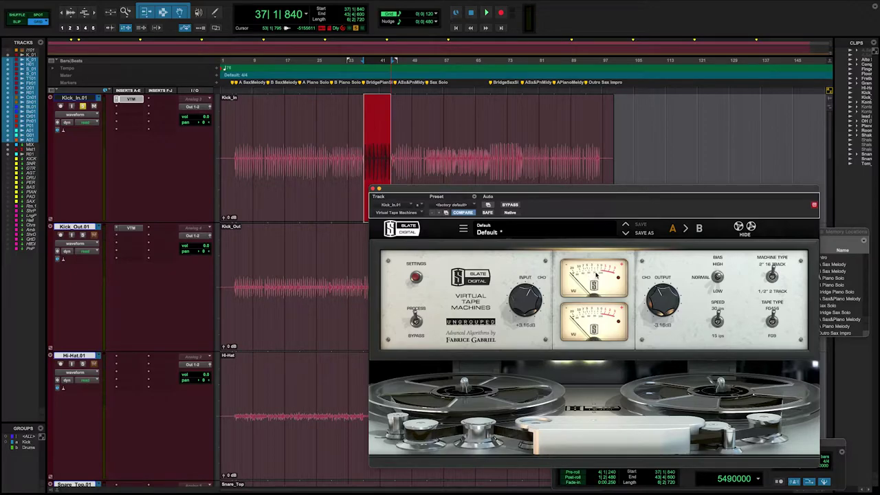
key(space)
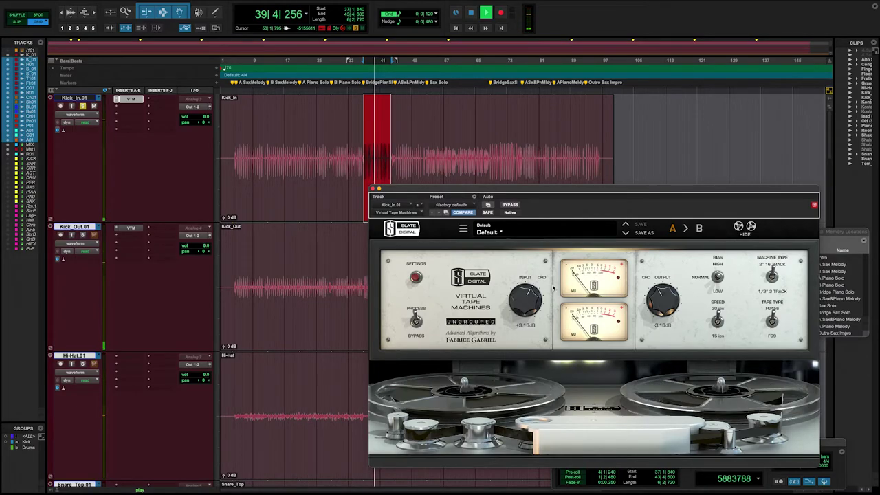
drag(515, 308, 517, 290)
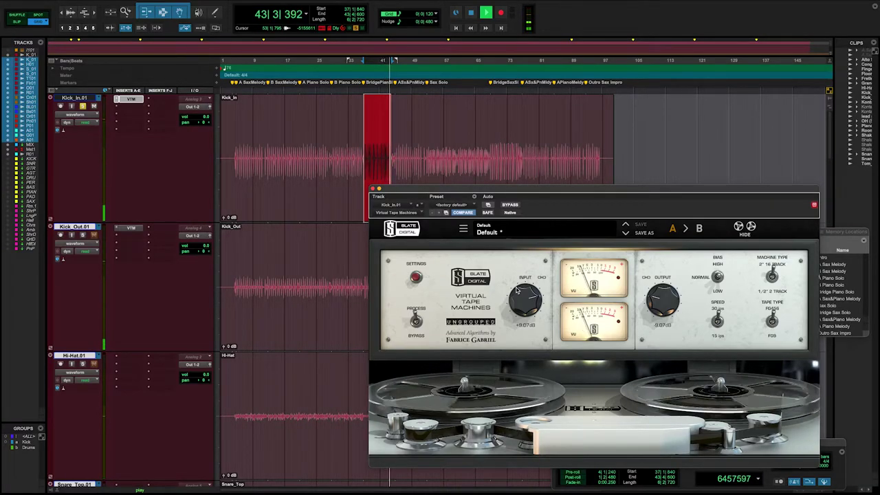
key(space)
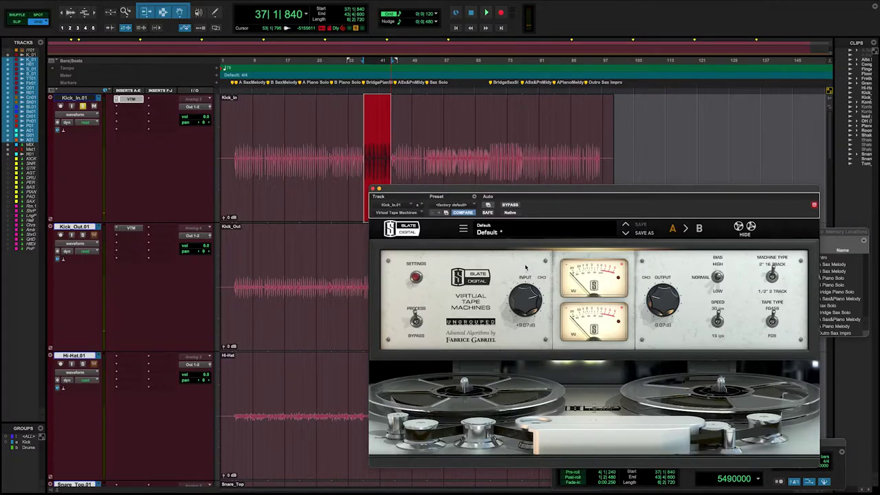
- Move the Virtual Tape Machines window lower on the screen and copy its Kick_In.01 settings
drag(576, 194, 565, 226)
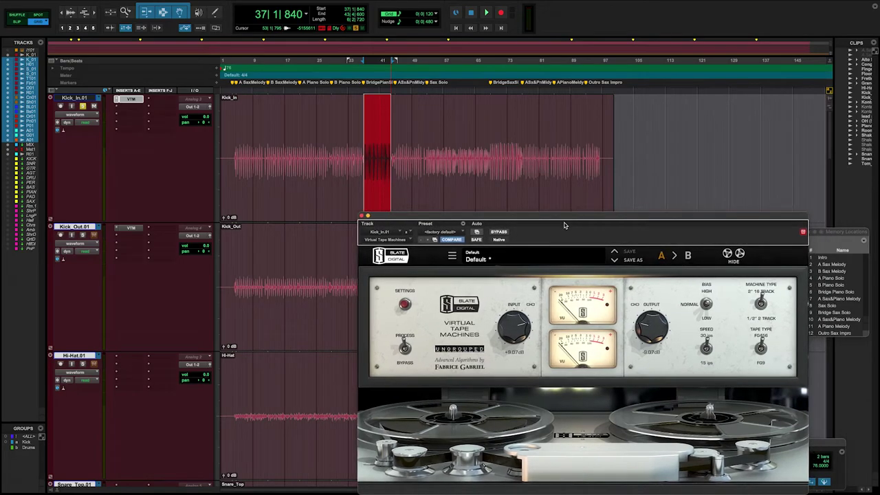
click(463, 227)
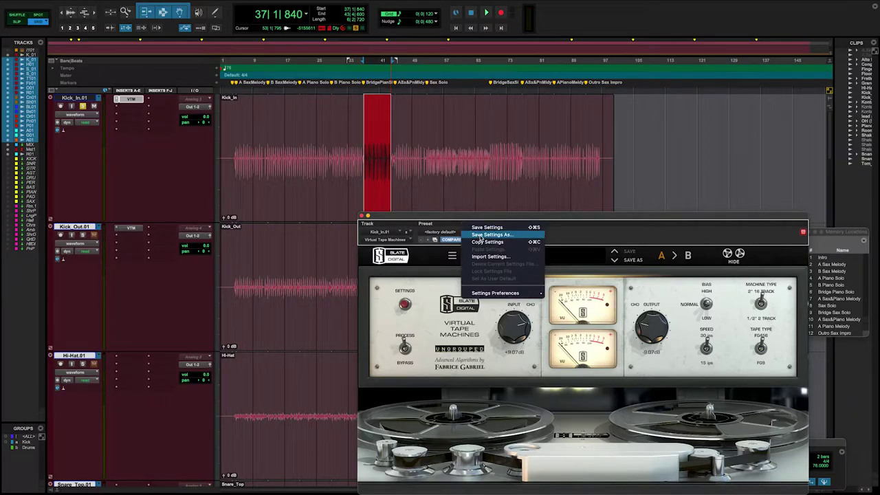
click(482, 235)
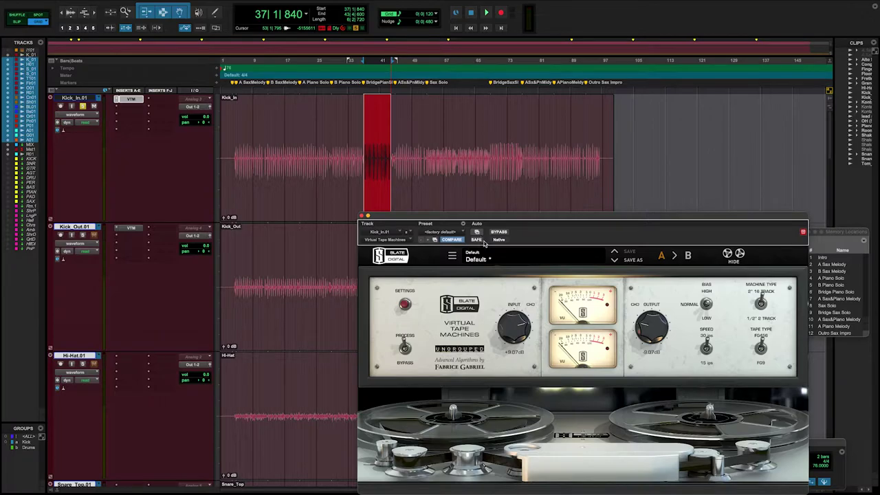
click(452, 182)
click(464, 226)
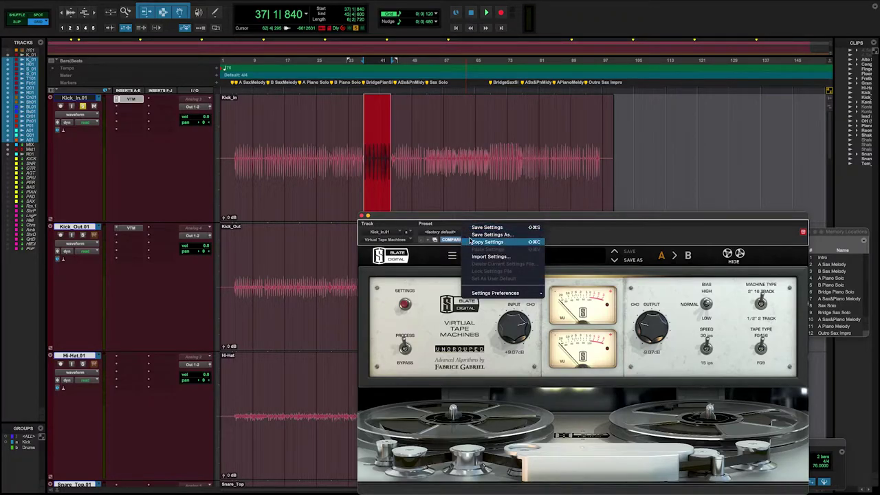
click(473, 242)
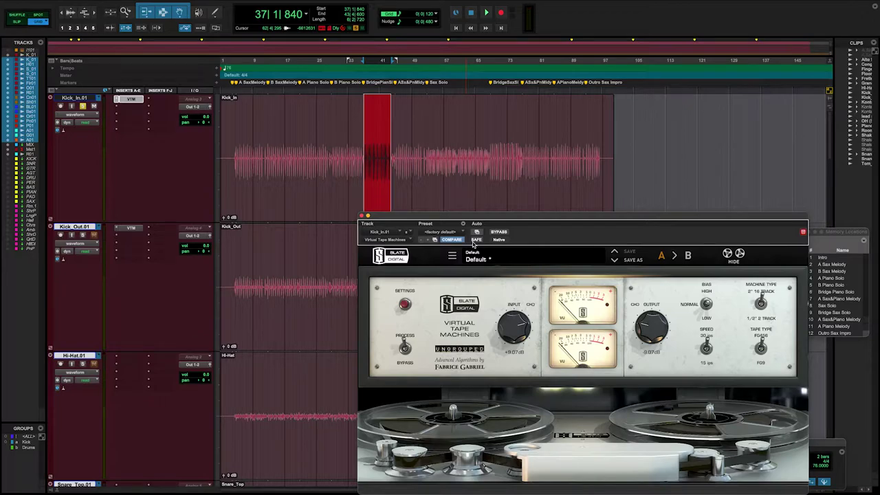
- Select the whole Kick_In clip on the Kick_In.01 track and open the AudioSuite version of Virtual Tape Machines
click(434, 196)
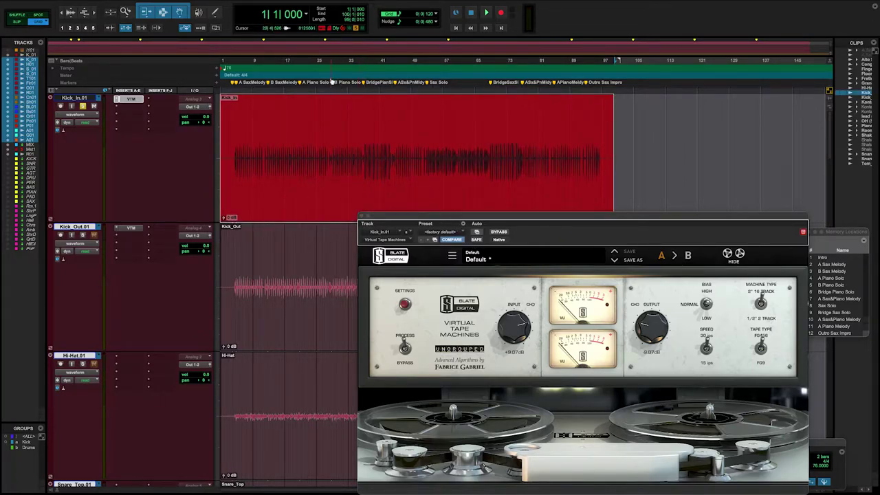
mouse_move(238, 3)
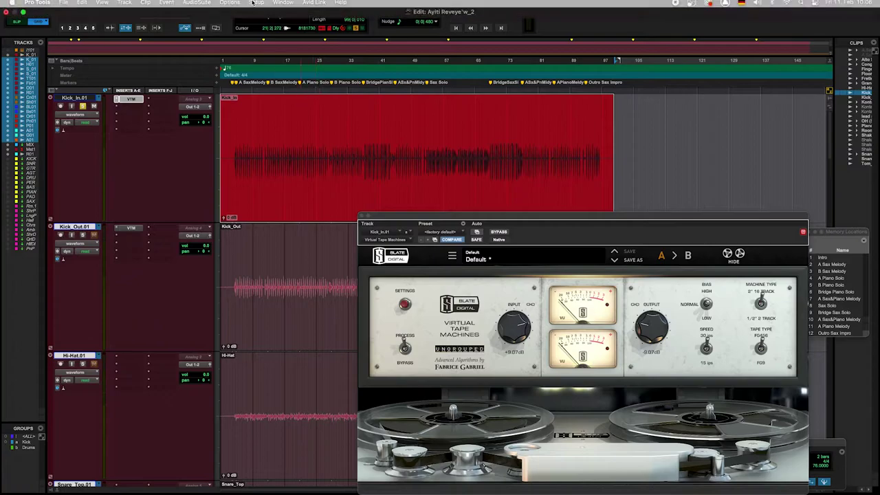
click(198, 5)
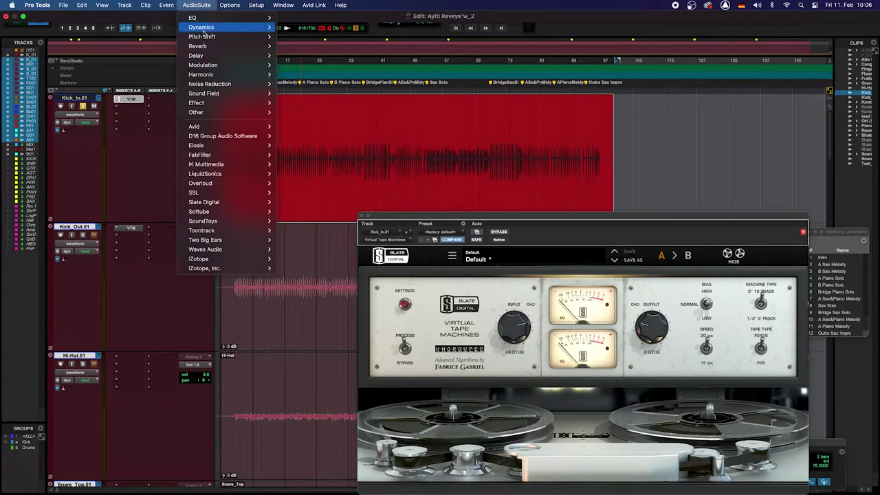
mouse_move(209, 202)
click(309, 288)
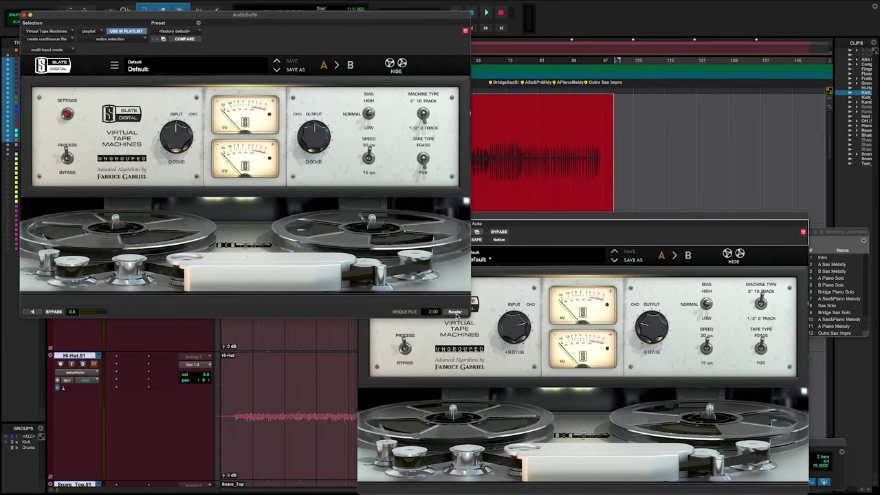
- Move the AudioSuite window clear of the Kick_In.01 waveform and paste the copied tape settings into it
drag(390, 17, 371, 200)
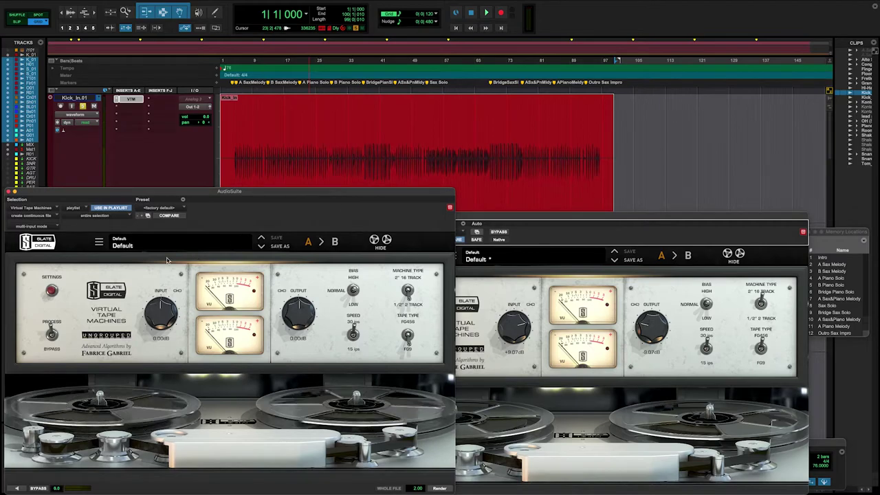
click(183, 201)
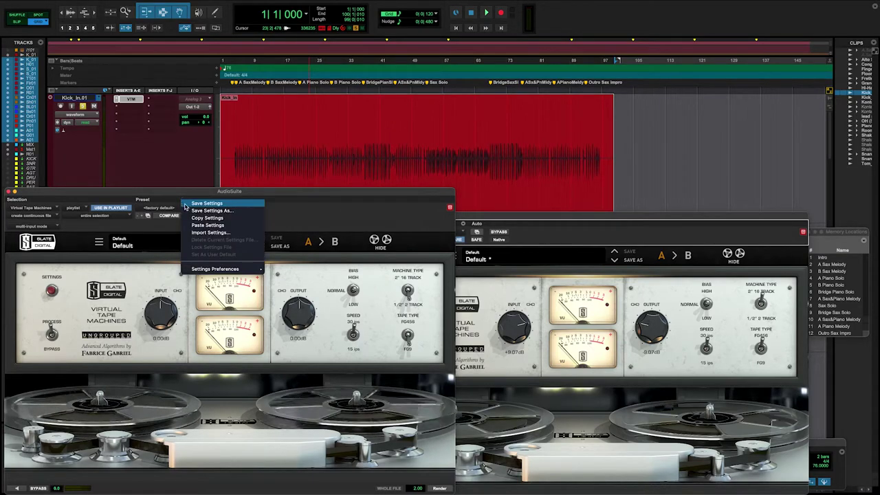
click(198, 225)
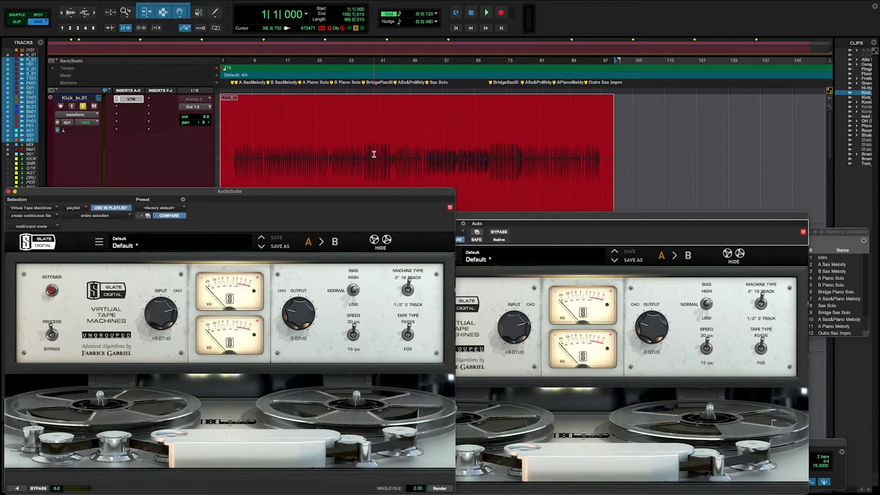
- Arrange both plug-in windows around the enlarged Kick_In.01 waveform and render the AudioSuite tape processing onto the clip
scroll(374, 154, down, 4)
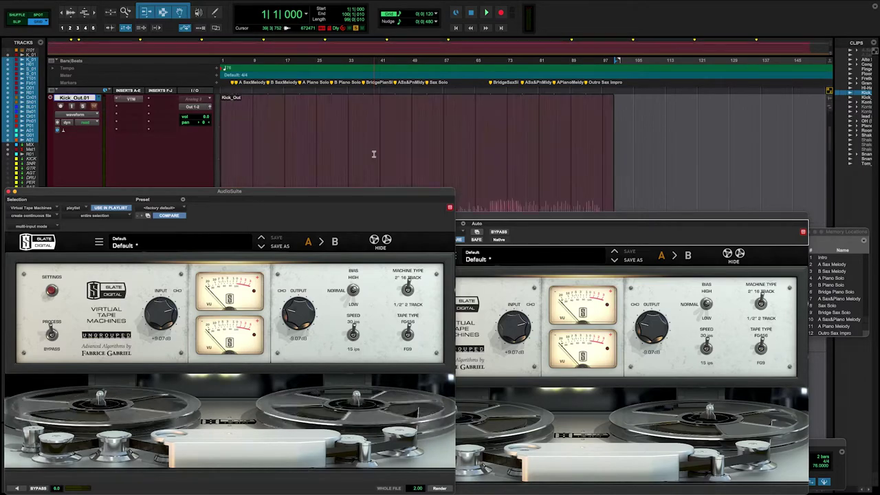
scroll(374, 153, up, 4)
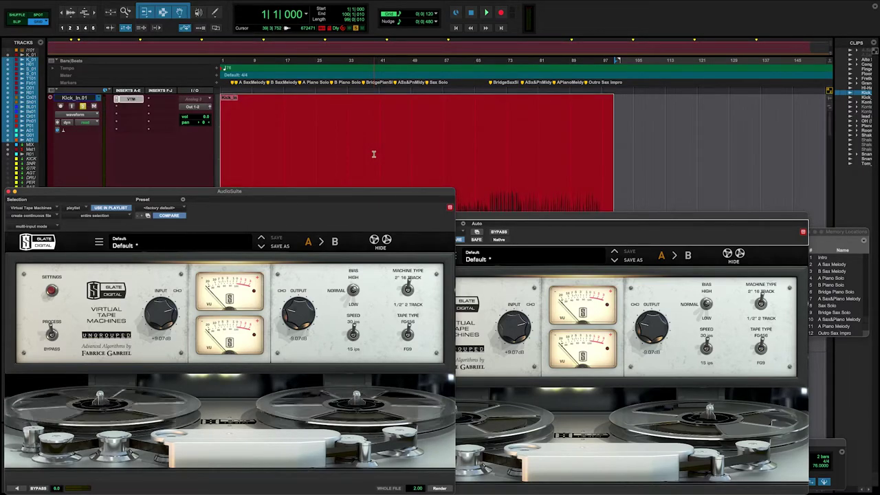
drag(405, 196, 410, 267)
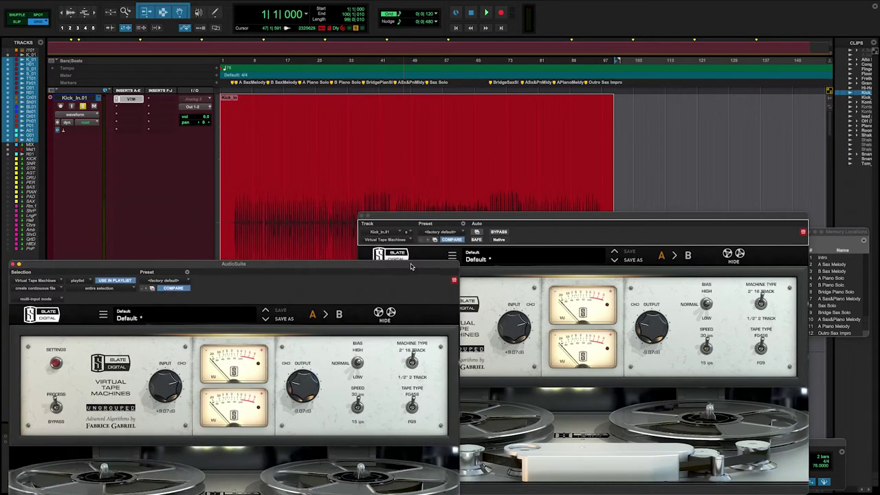
drag(516, 219, 738, 276)
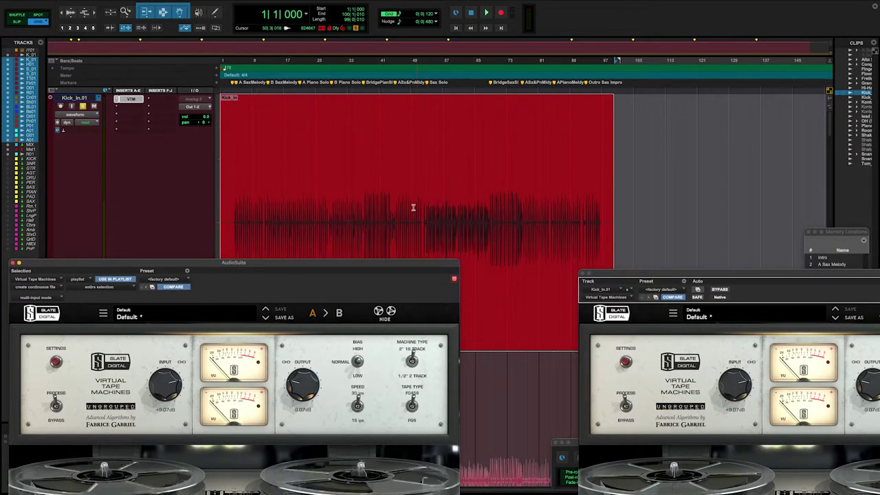
key(super+bracketright)
scroll(568, 211, right, 5)
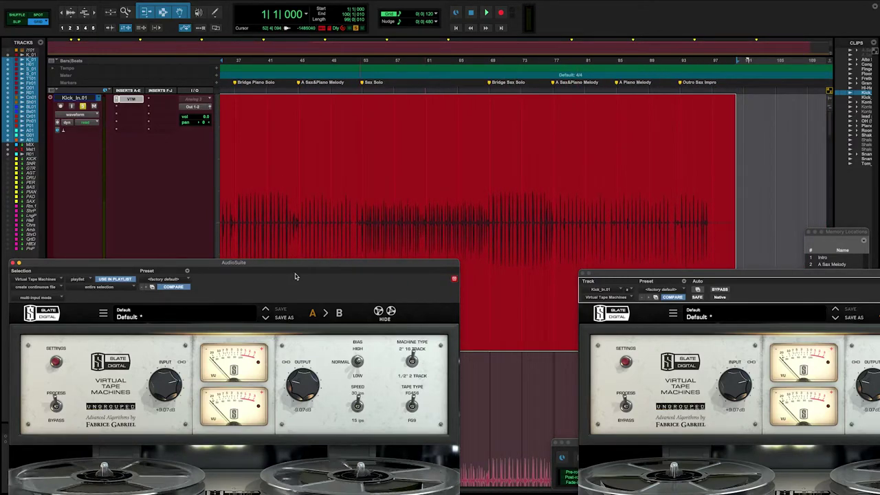
drag(329, 269, 322, 128)
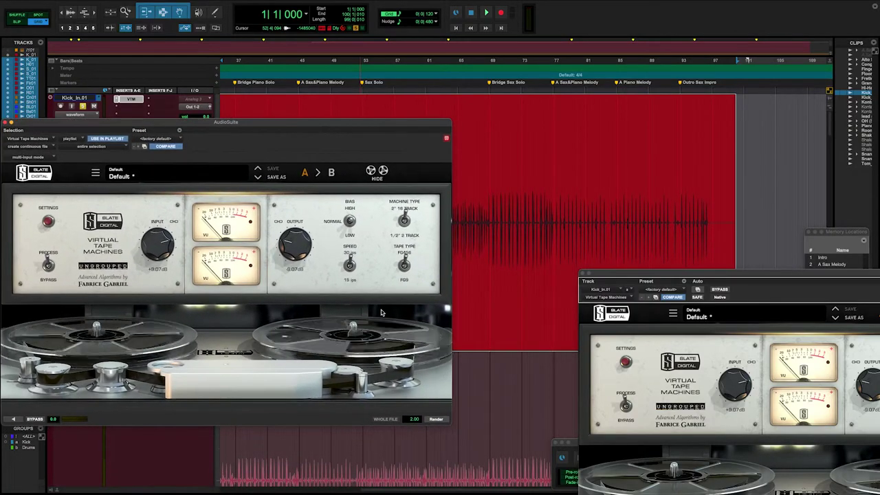
click(437, 420)
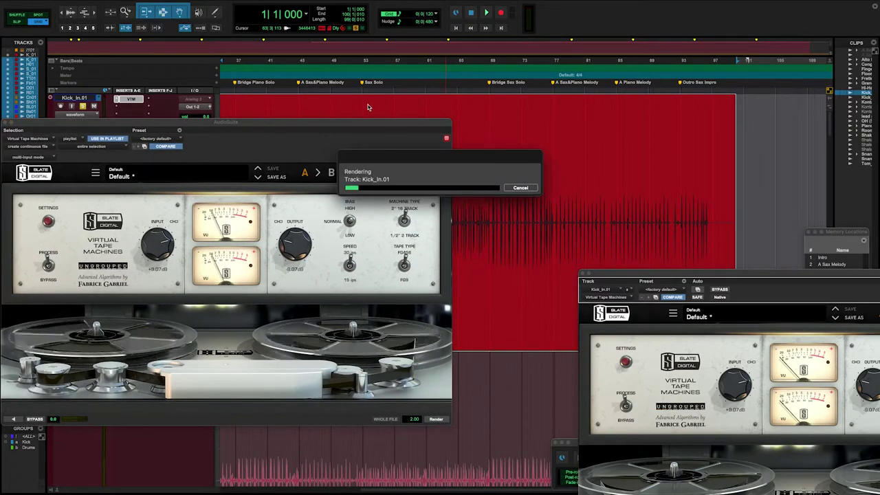
drag(365, 124, 387, 293)
drag(433, 153, 522, 115)
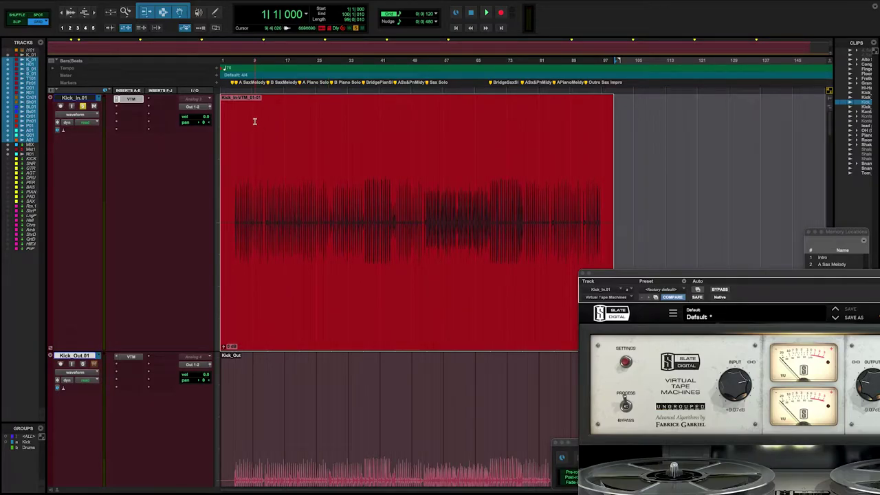
- Undo and redo the Virtual Tape Machines render twice to compare the Kick_In.01 waveform before and after processing
key(ctrl+z)
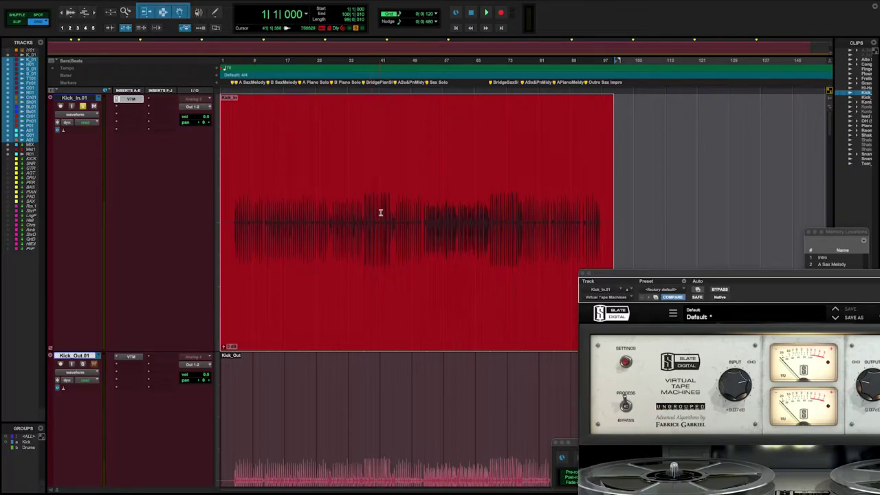
click(82, 5)
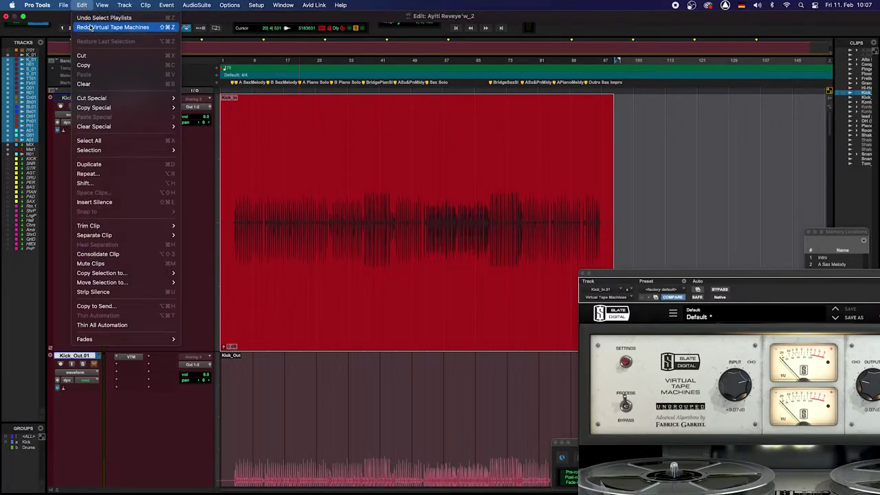
click(91, 28)
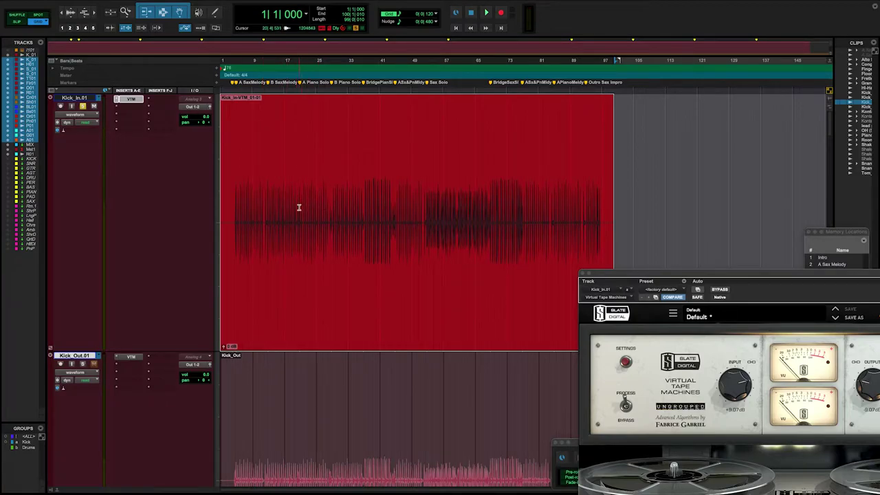
key(super+z)
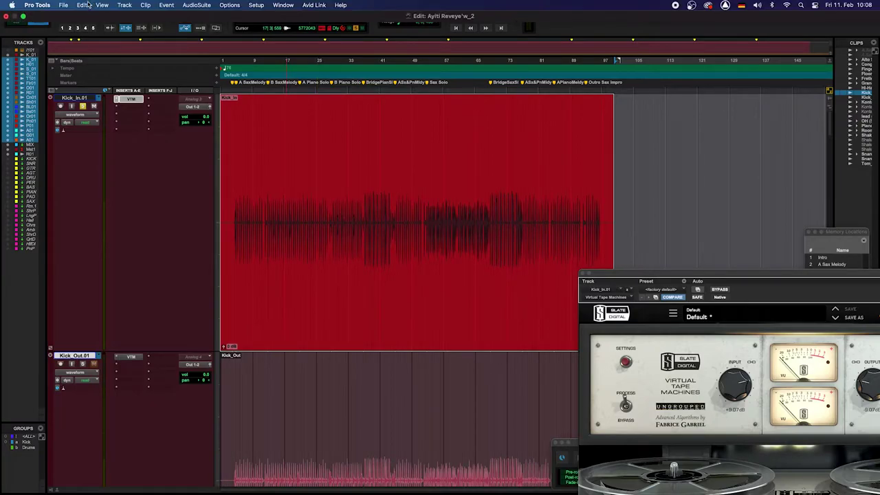
click(82, 5)
click(99, 27)
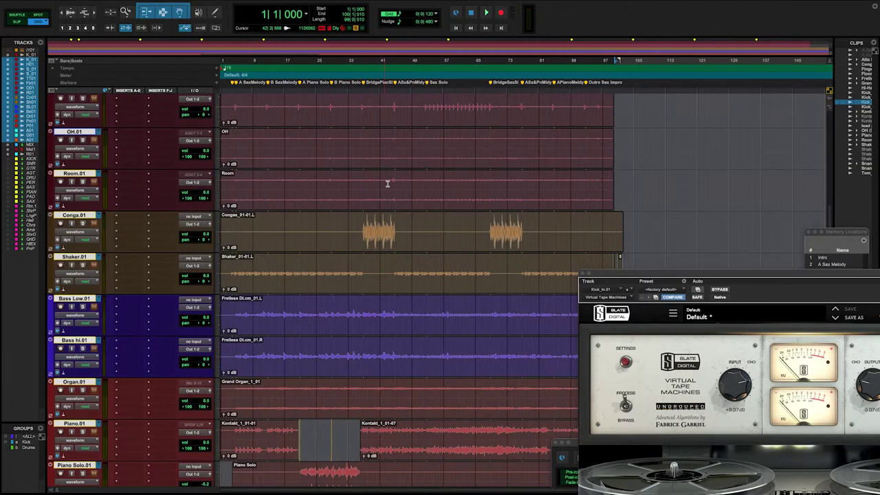
- Place the edit cursor on the Tom_1.01 hit just before the B Piano Solo marker
scroll(388, 184, up, 6)
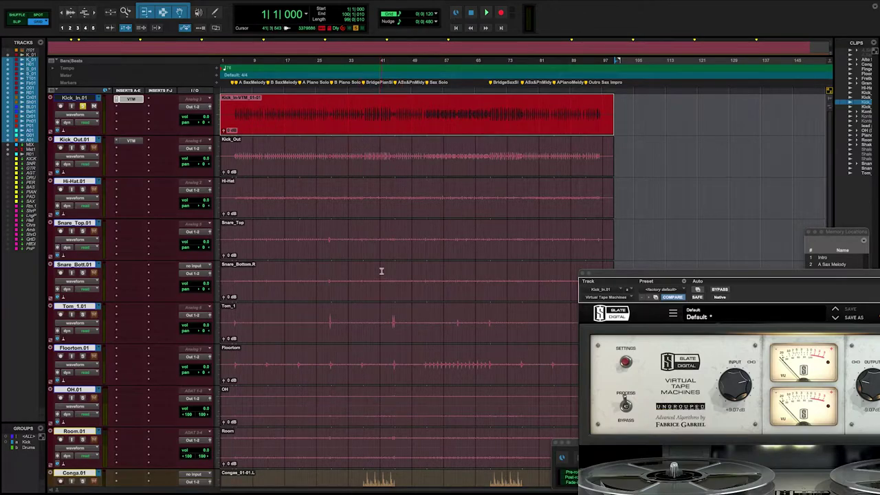
scroll(386, 300, down, 2)
scroll(386, 300, up, 2)
click(328, 321)
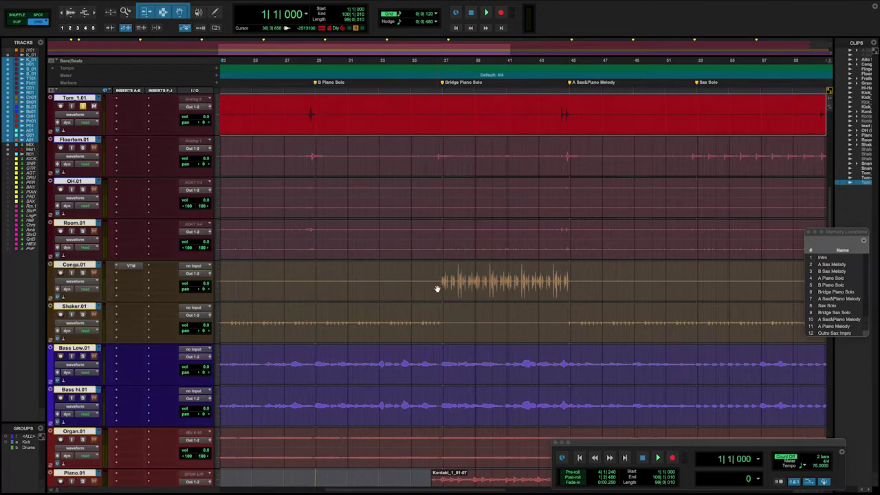
- Play Conga.01 from 36|4|600 and again from 37|4|600 to check its level on the Virtual Tape Machines VU meters
click(437, 290)
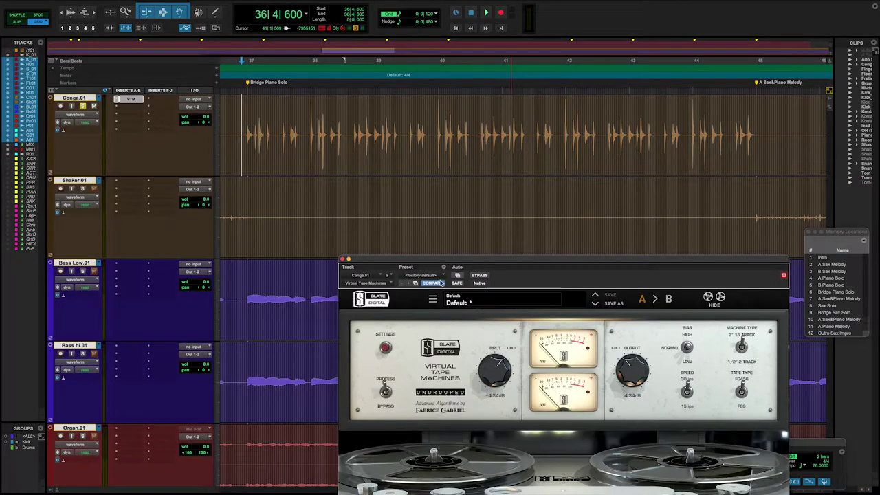
key(space)
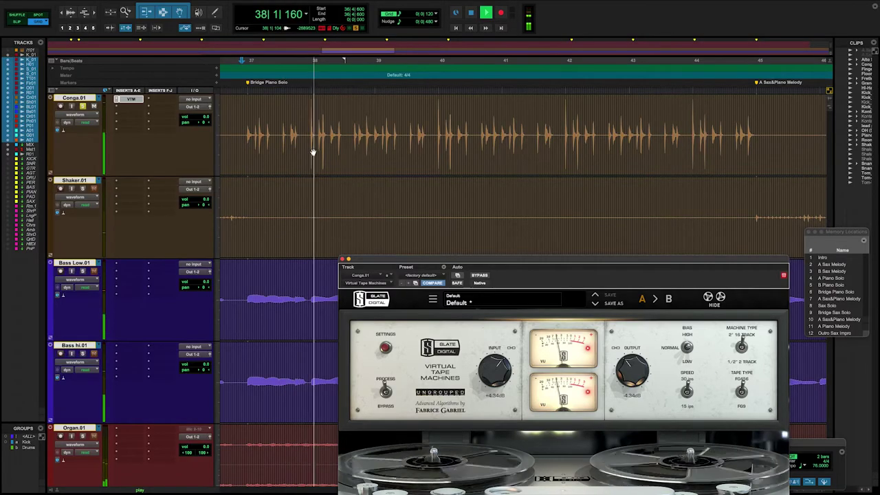
key(space)
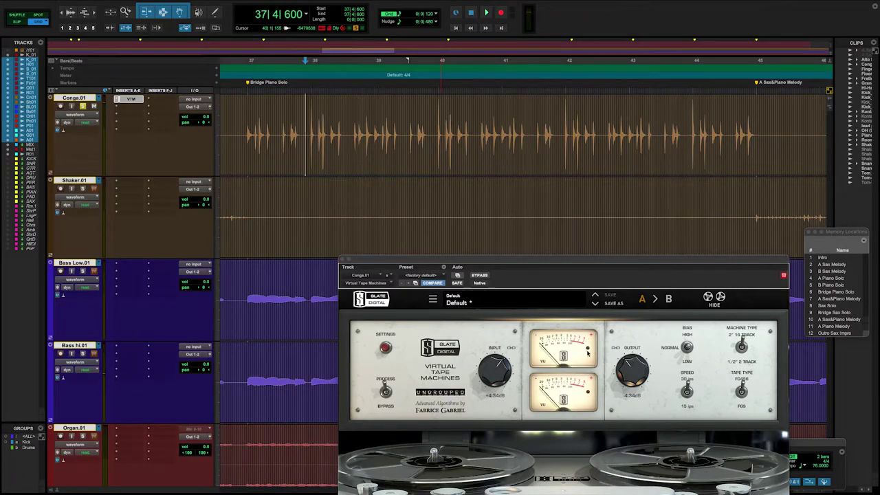
key(space)
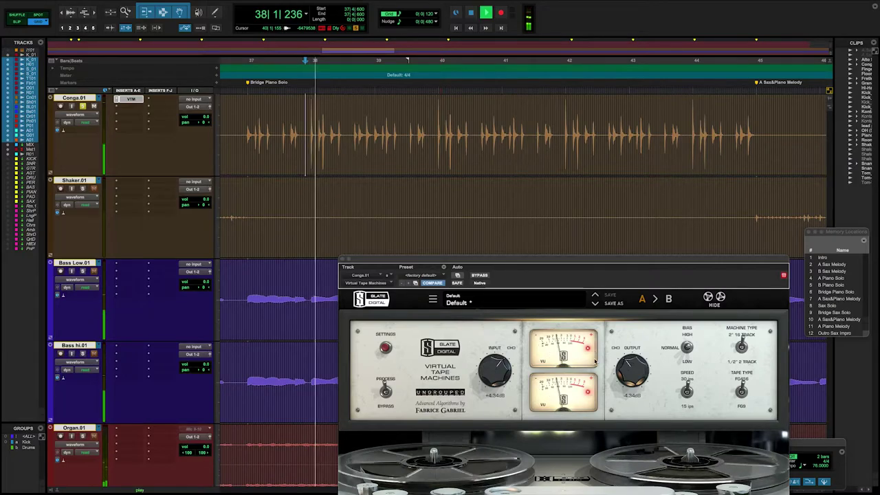
key(space)
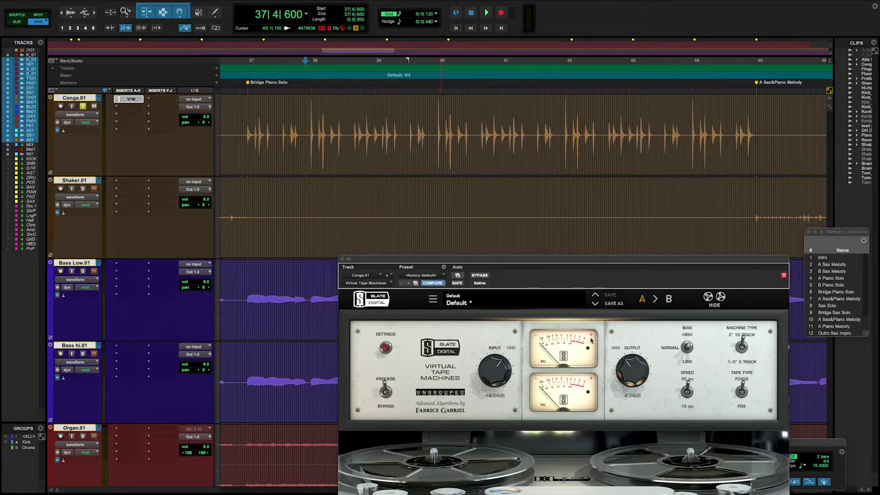
key(space)
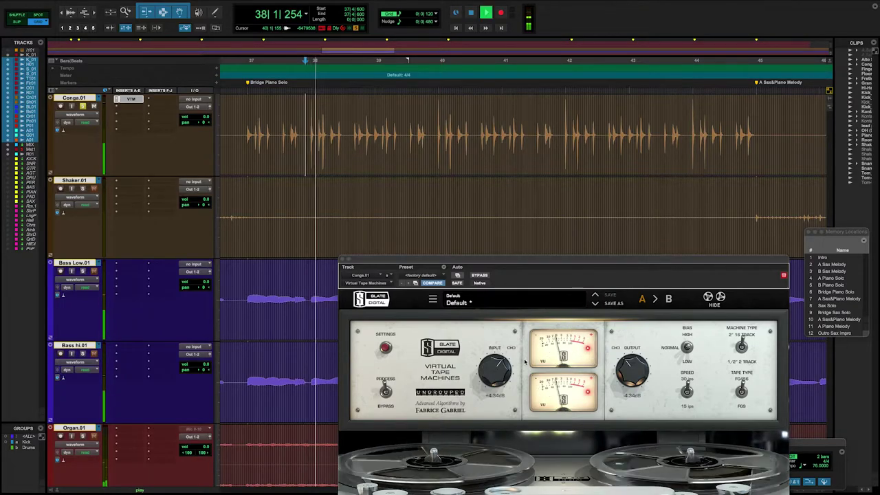
- Lower the Virtual Tape Machines input on Conga.01 to +3.10 dB and replay the hits from 37|4|600
key(space)
key(space)
drag(492, 368, 491, 373)
key(space)
key(space)
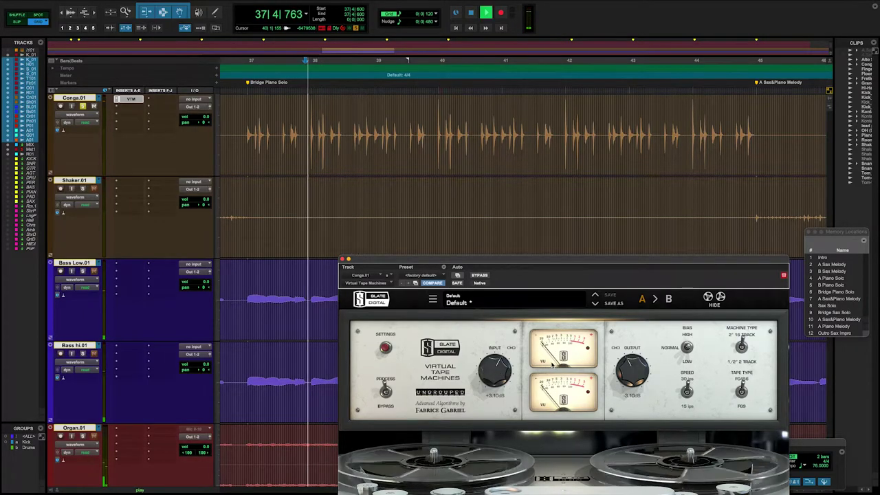
key(space)
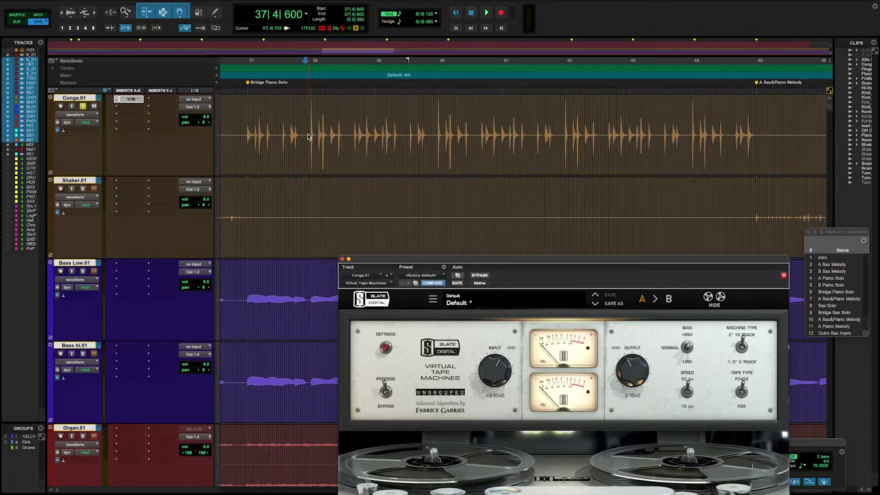
- Play Conga.01 from 37|4|600 and again from 39|4|720 to check its level on the Virtual Tape Machines VU meters
key(space)
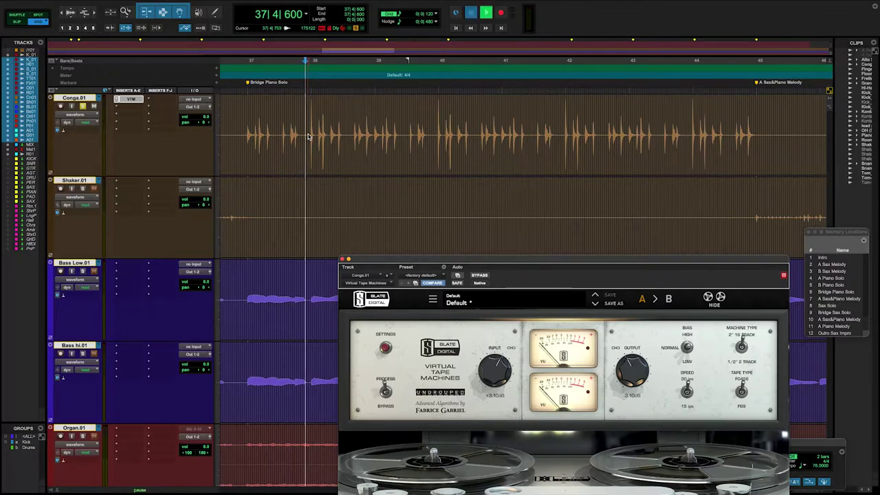
key(space)
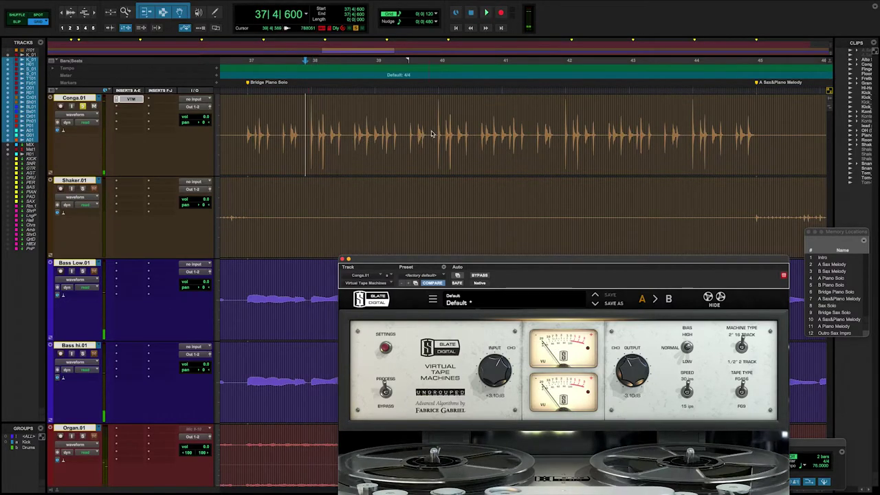
click(434, 135)
key(space)
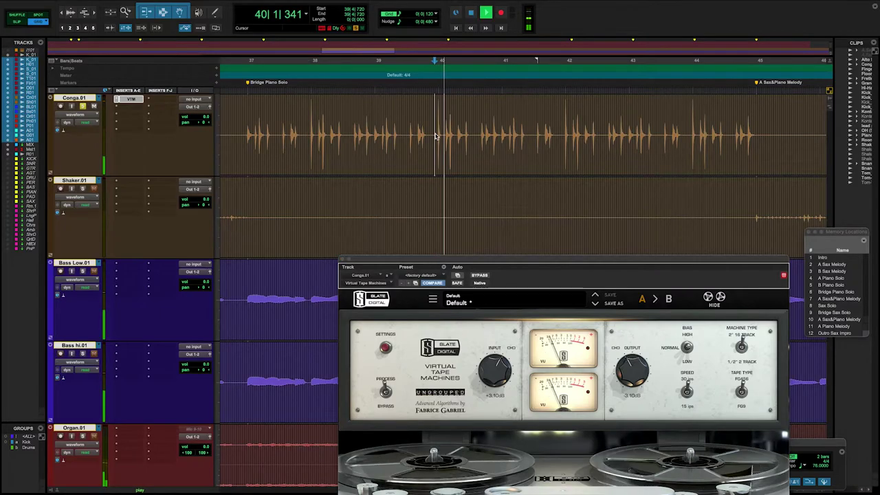
key(space)
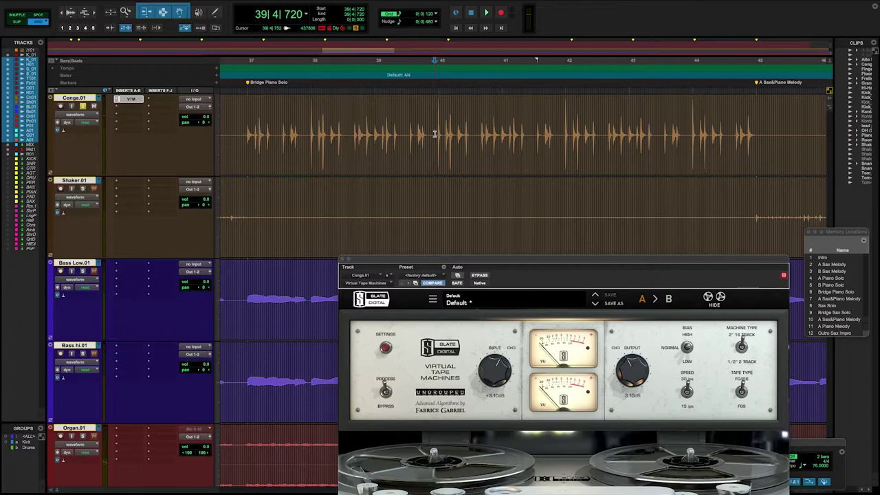
- Raise the Virtual Tape Machines input on Conga.01 to +5.28 dB and replay the hits from 39|4|720
drag(492, 372, 493, 365)
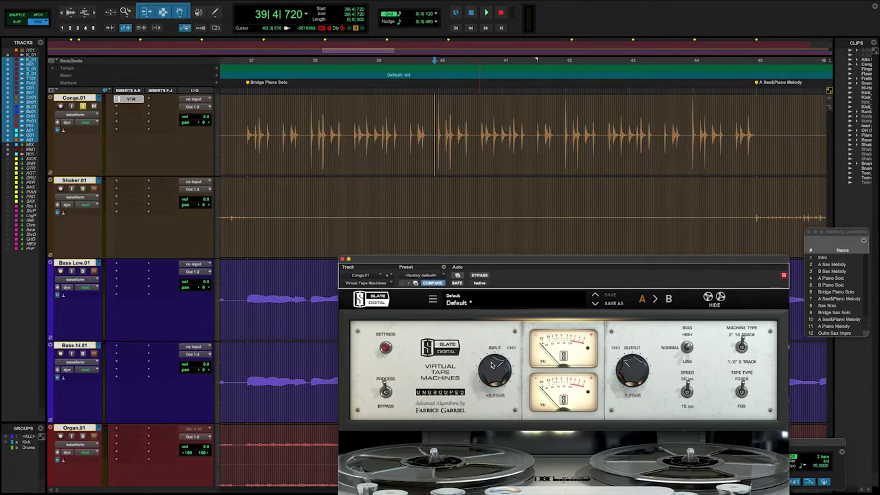
key(space)
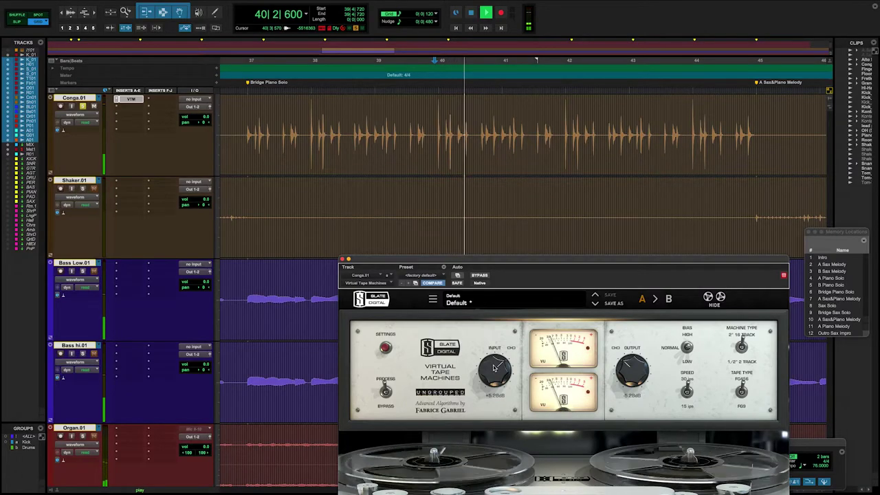
key(space)
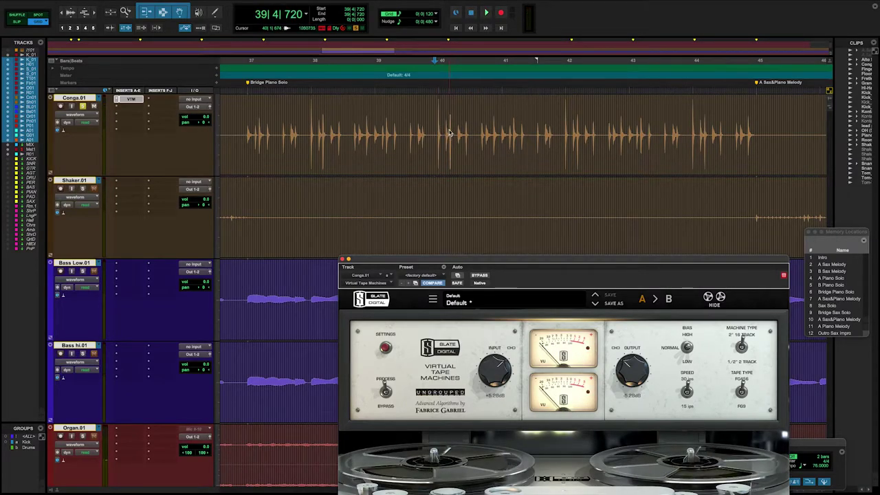
key(space)
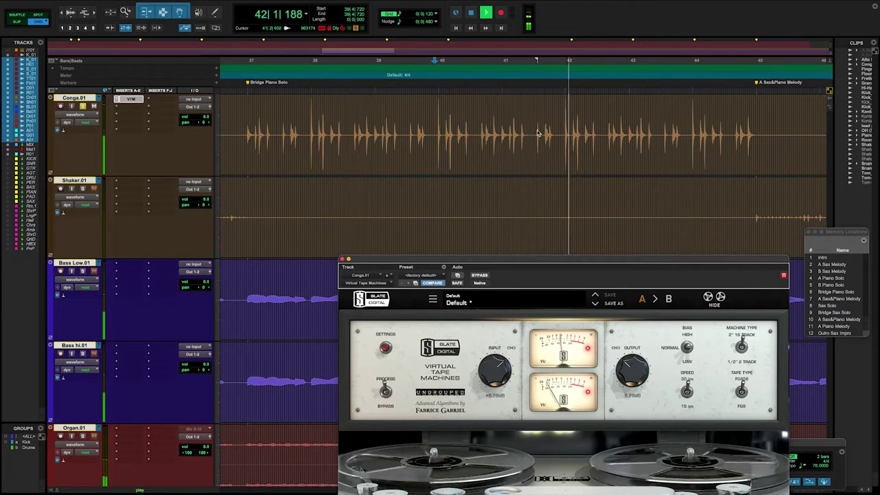
key(space)
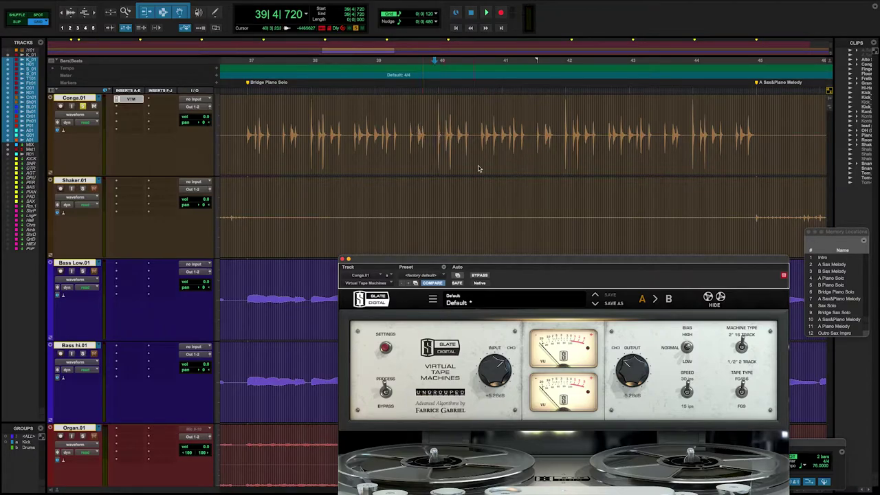
- Copy the plug-in settings of the Virtual Tape Machines insert on Conga.01
drag(483, 262, 465, 239)
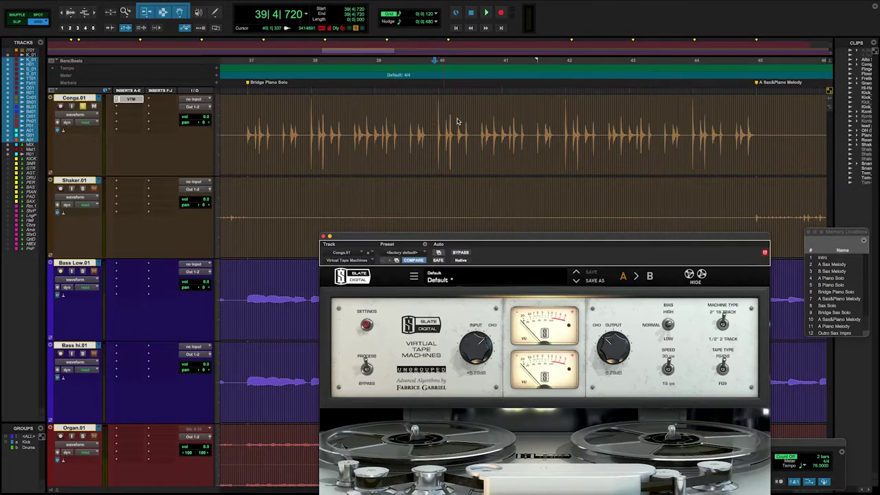
click(425, 245)
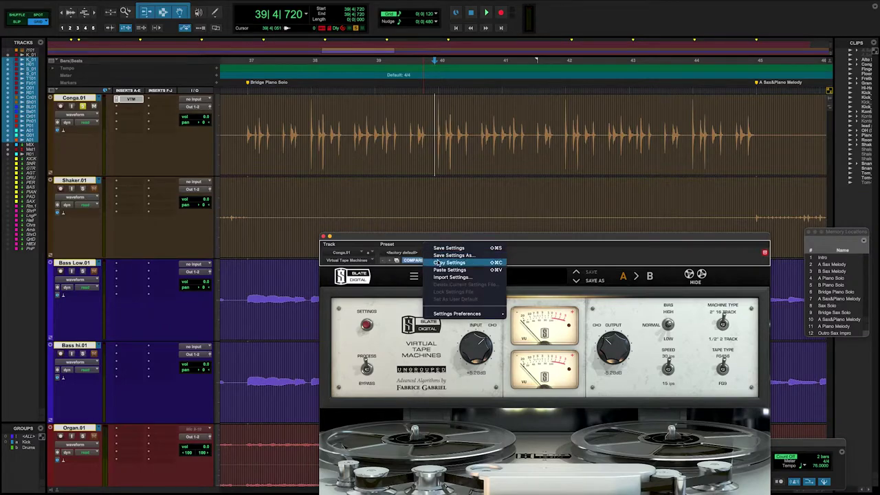
click(449, 262)
- Select the whole Conga.01 clip and paste the copied settings into the AudioSuite version of Virtual Tape Machines
double_click(424, 172)
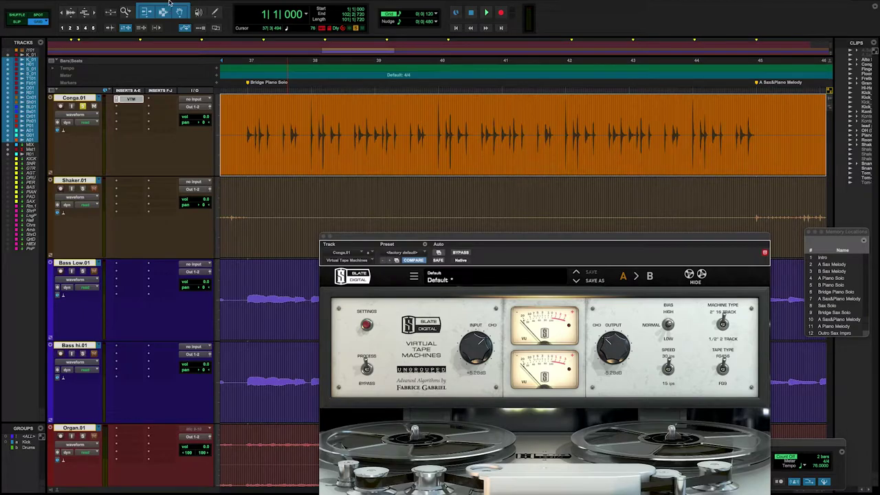
click(196, 6)
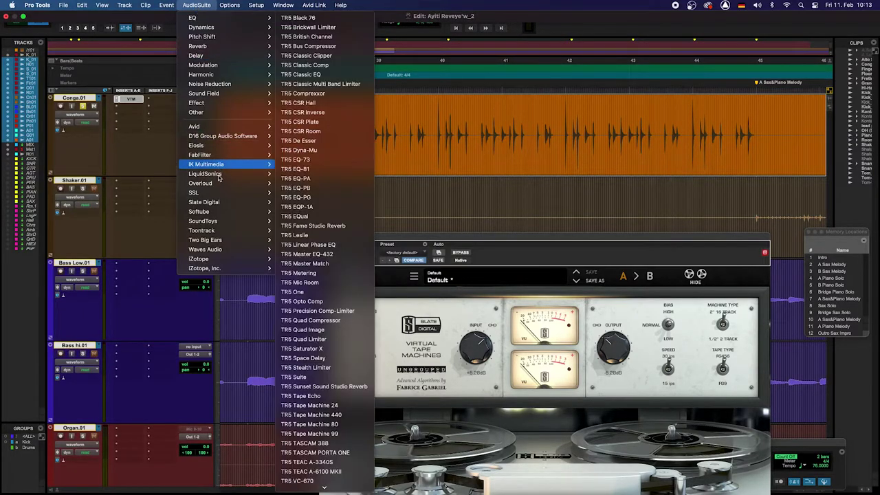
mouse_move(219, 204)
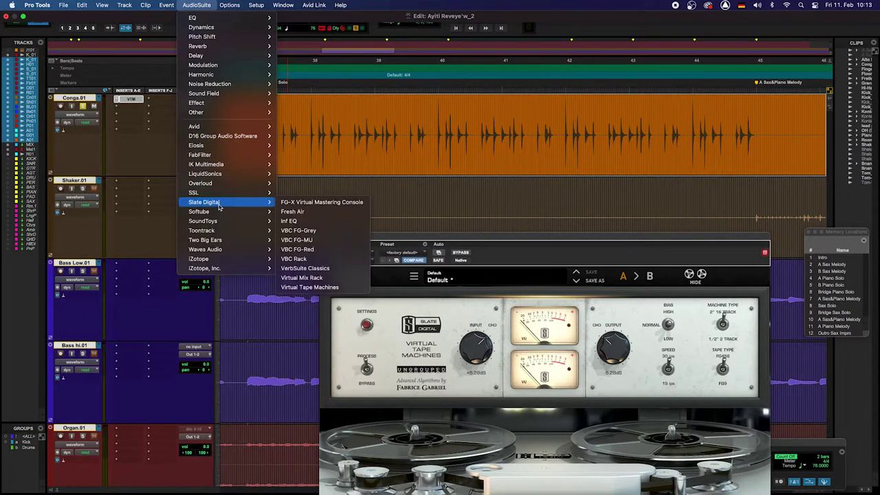
click(315, 288)
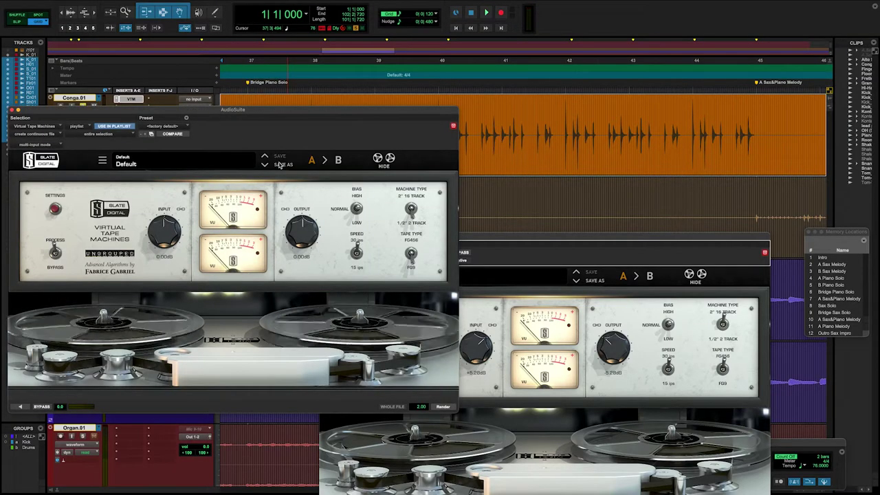
click(185, 119)
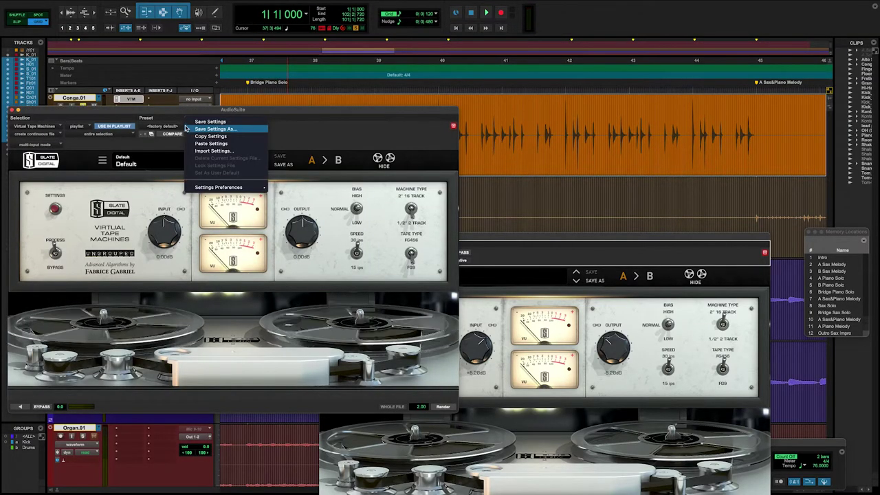
click(196, 144)
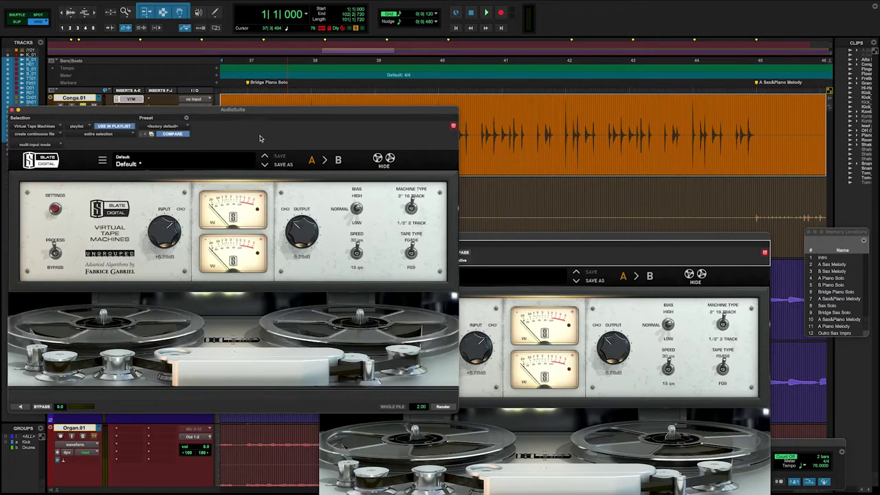
- Render Virtual Tape Machines onto the whole Conga.01 clip and place the edit cursor at 39|4|720
drag(268, 112, 236, 196)
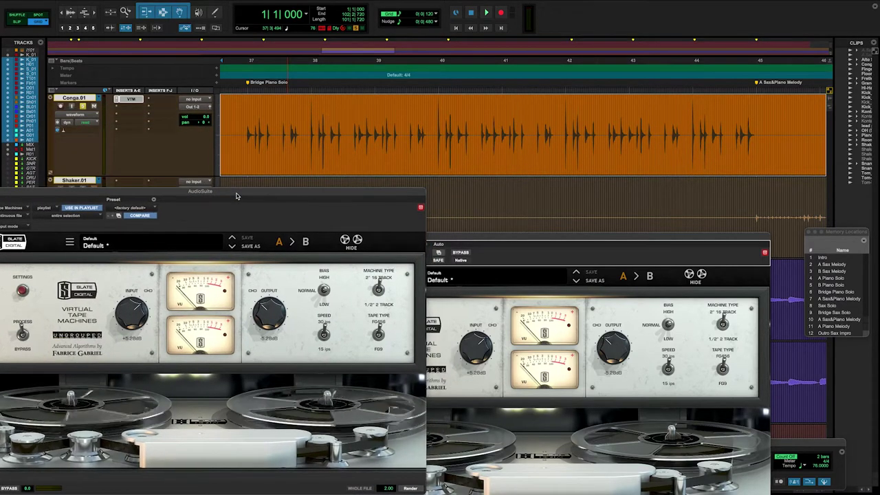
click(410, 489)
drag(463, 164, 562, 193)
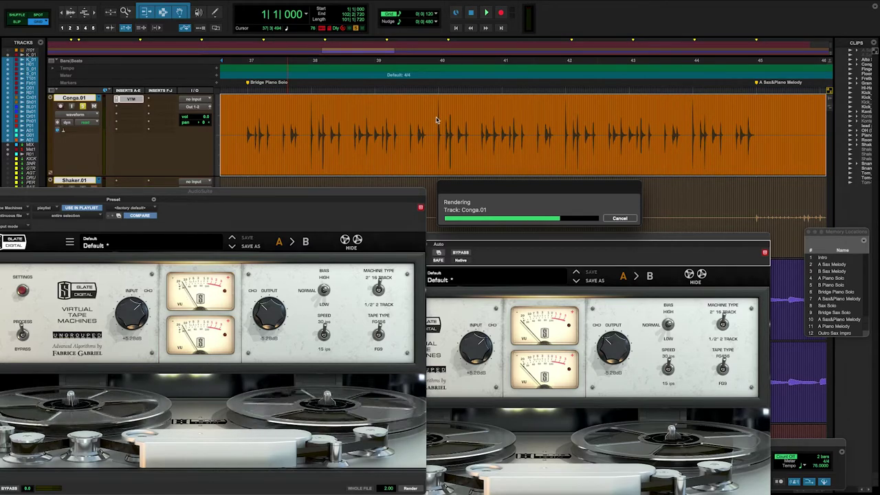
click(435, 154)
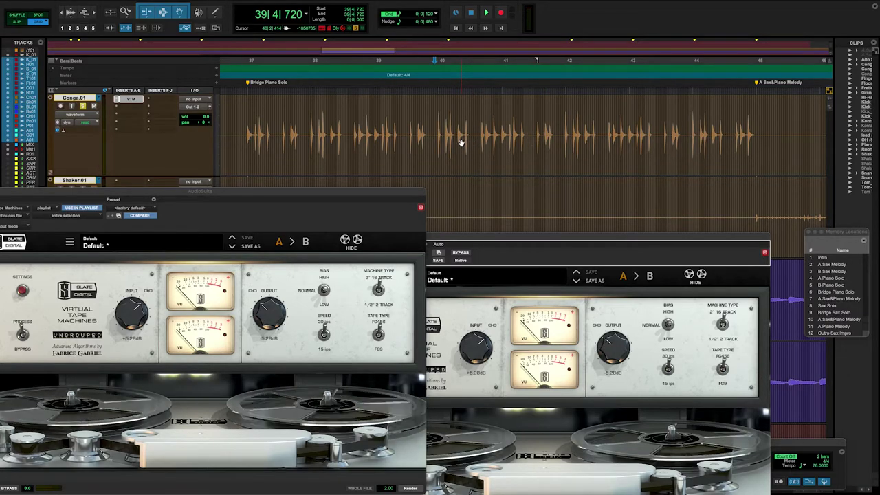
- Examine the Conga.01 waveform across both bridge sections to compare its peaks before and after rendering
key(r)
key(r)
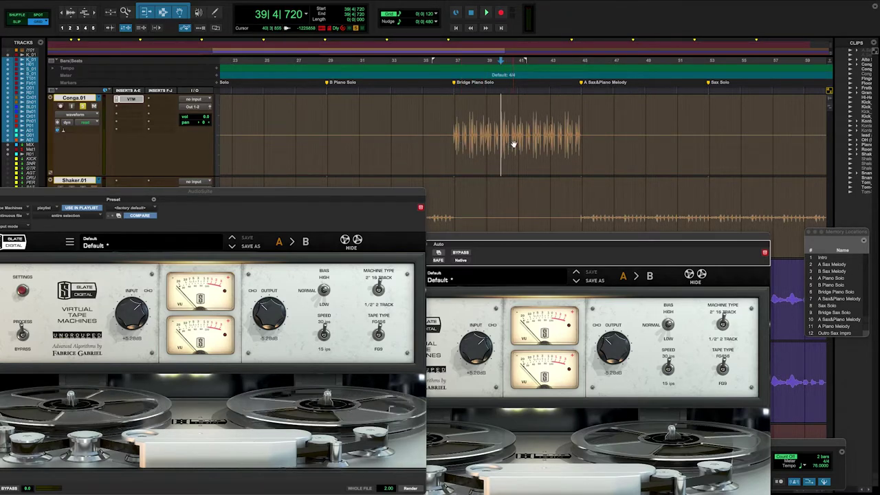
key(r)
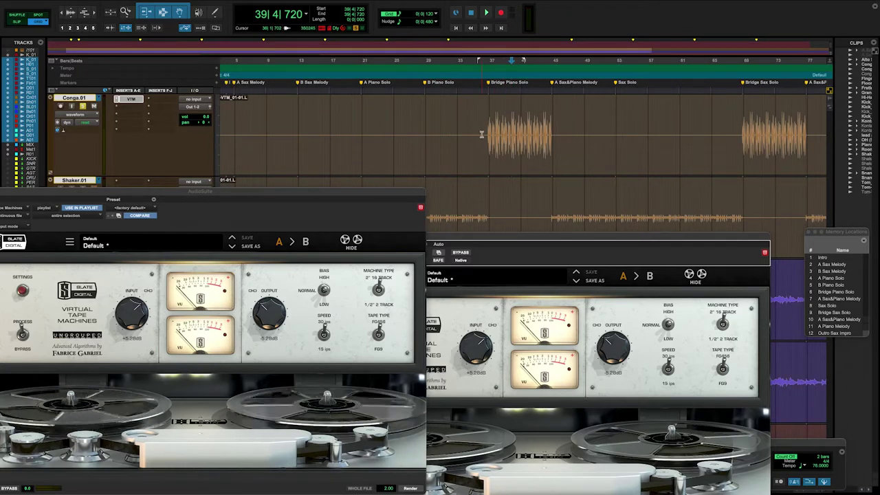
click(349, 123)
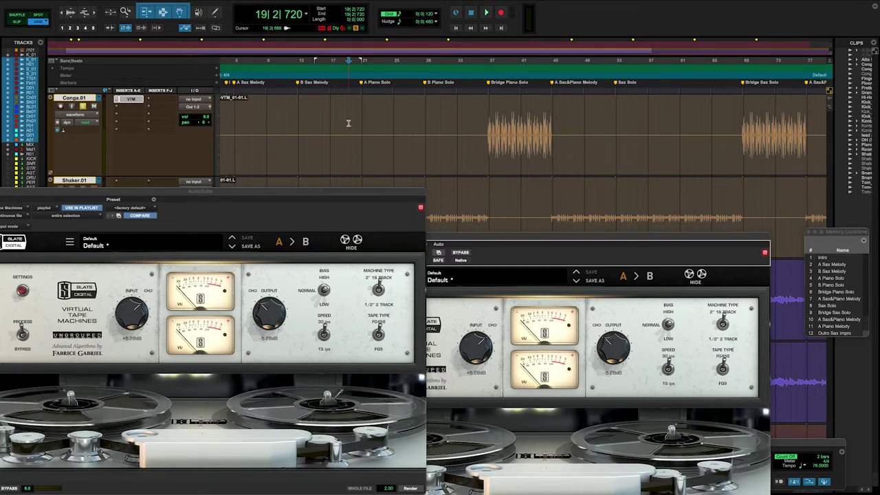
double_click(498, 135)
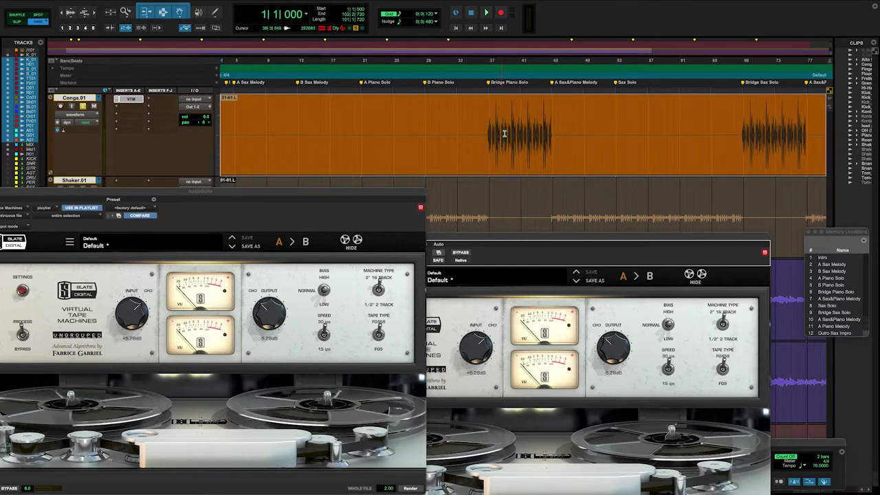
- Place the edit cursor on Conga.01 at 36|3|840, just before the Bridge Piano Solo marker, and show the full song timeline
click(489, 132)
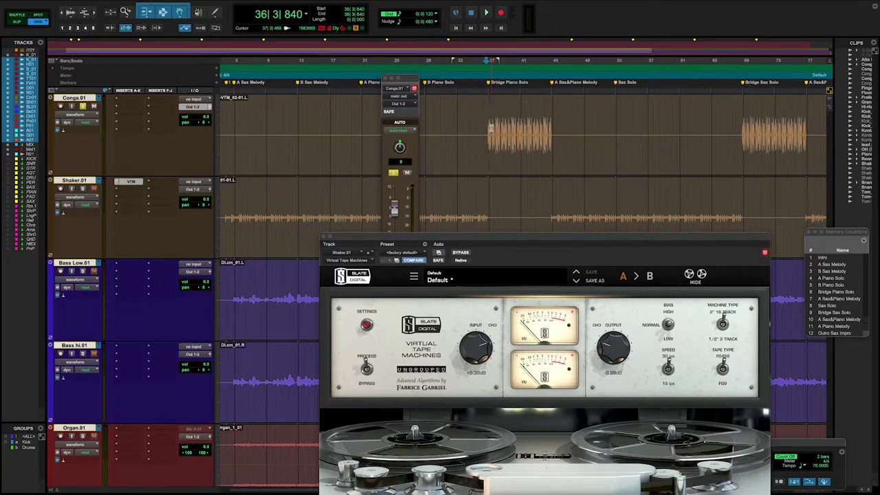
scroll(491, 128, up, 2)
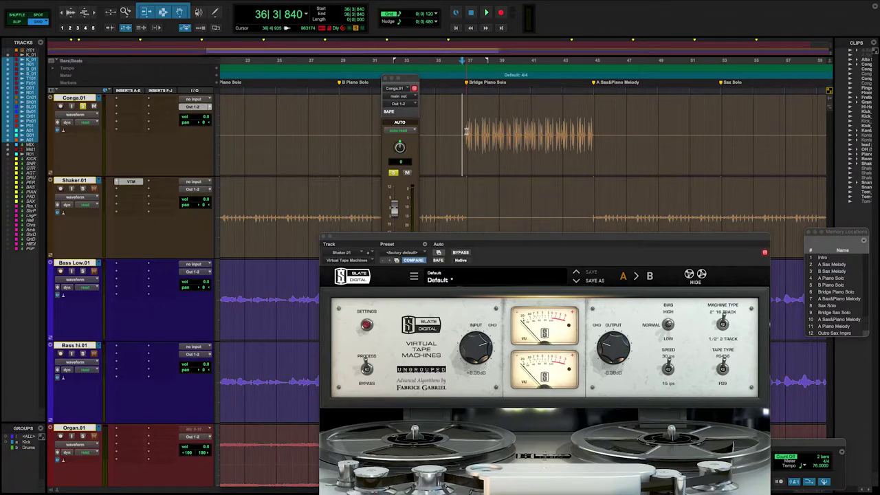
key(Home)
key(r)
key(r)
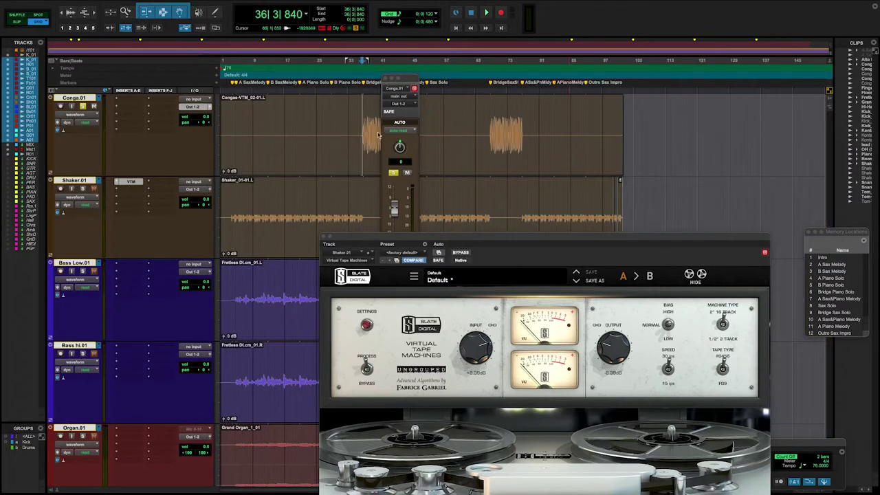
- Close the Conga.01 output window and the Virtual Tape Machines insert window of Shaker.01
click(387, 80)
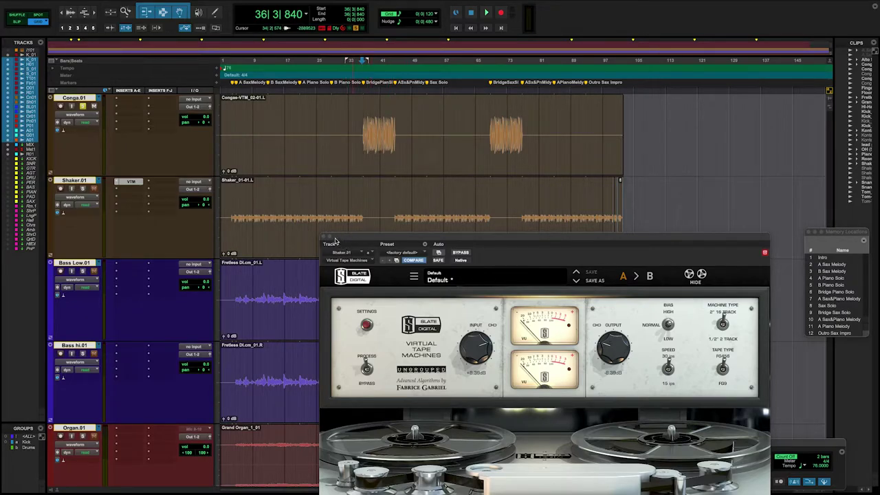
drag(348, 239, 339, 235)
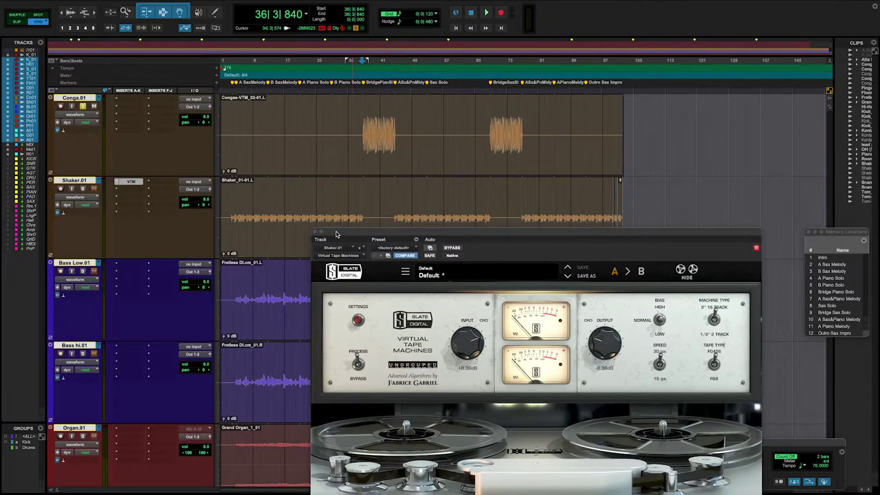
drag(337, 235, 329, 245)
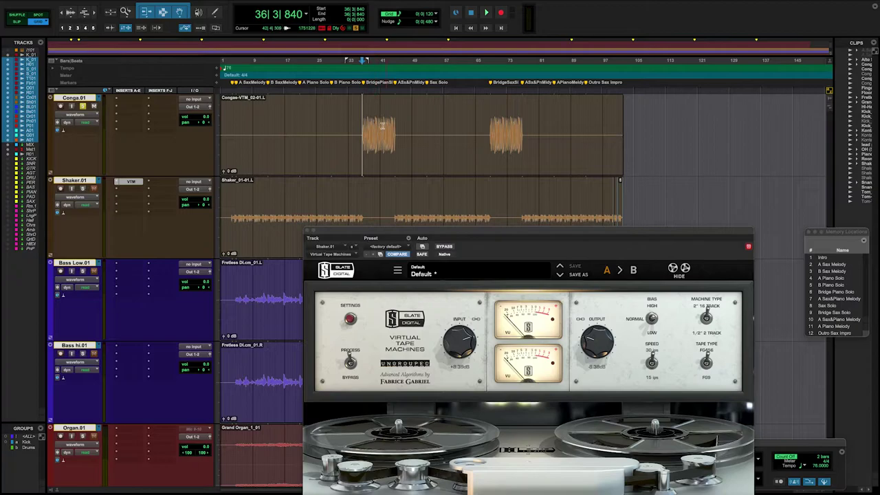
click(307, 230)
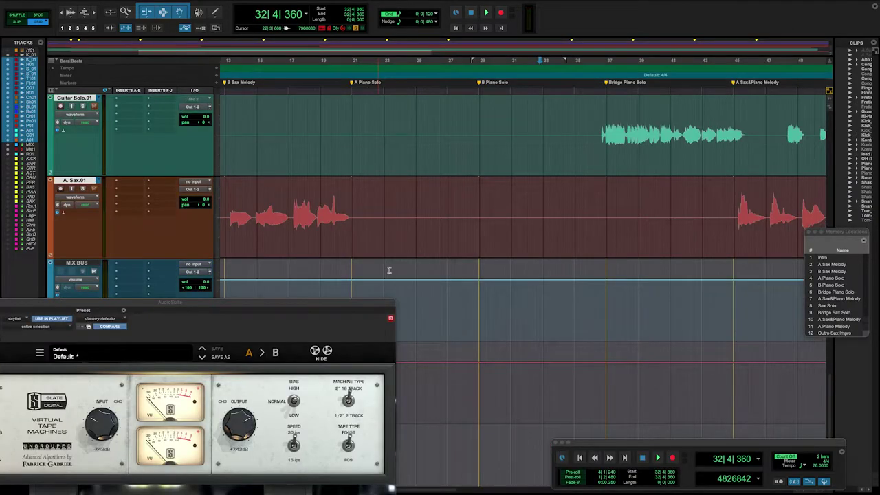
- Place the edit cursor on A. Guitar.01 at 7|4|840 and solo the track during playback
scroll(390, 270, up, 2)
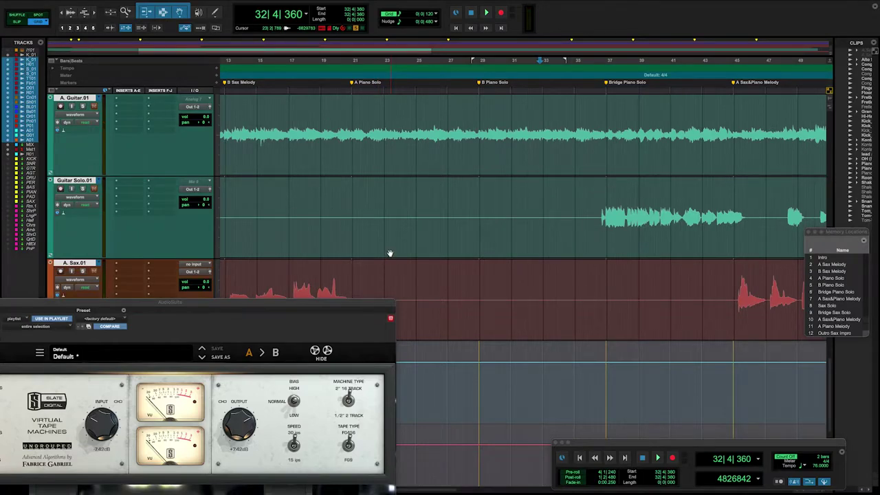
scroll(390, 254, down, 1)
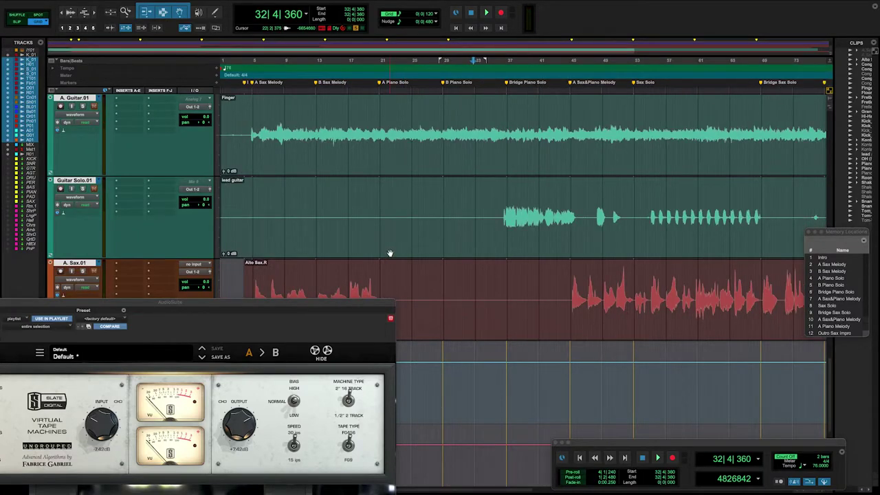
click(278, 129)
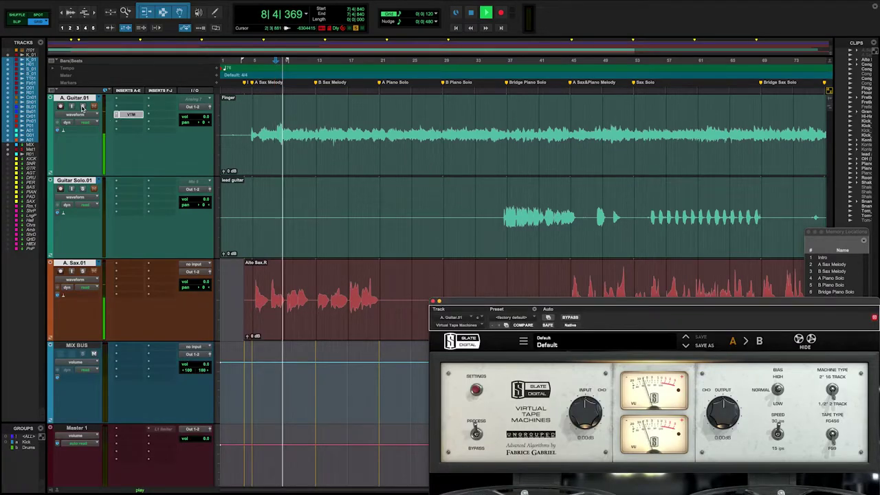
click(82, 106)
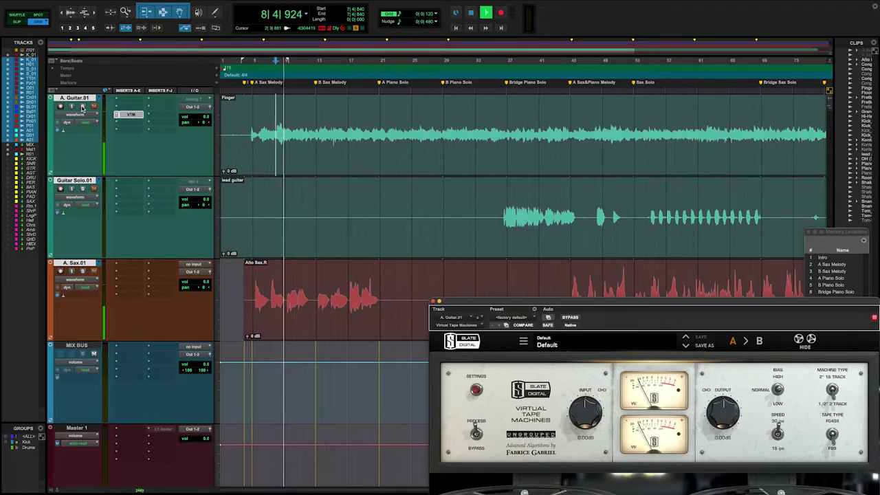
- Play the soloed A. Guitar.01 track and place the edit cursor at 8|1|120, just before its loudest early passage
key(space)
key(space)
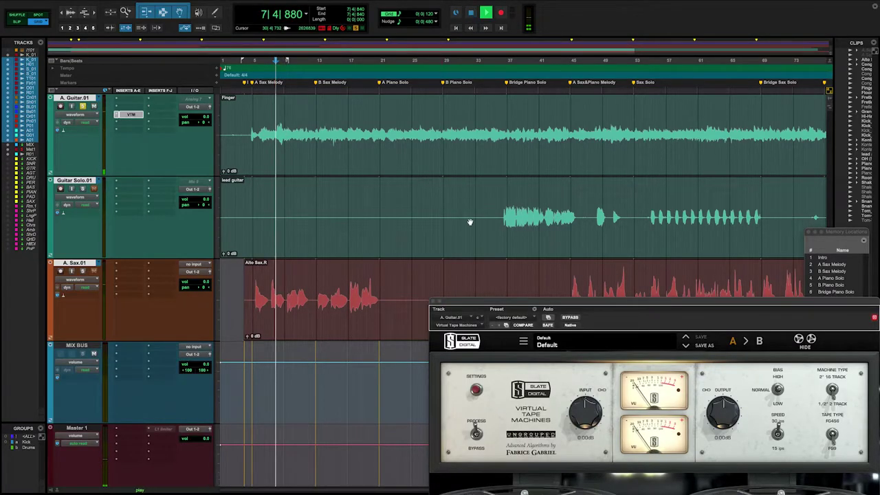
key(super+bracketleft)
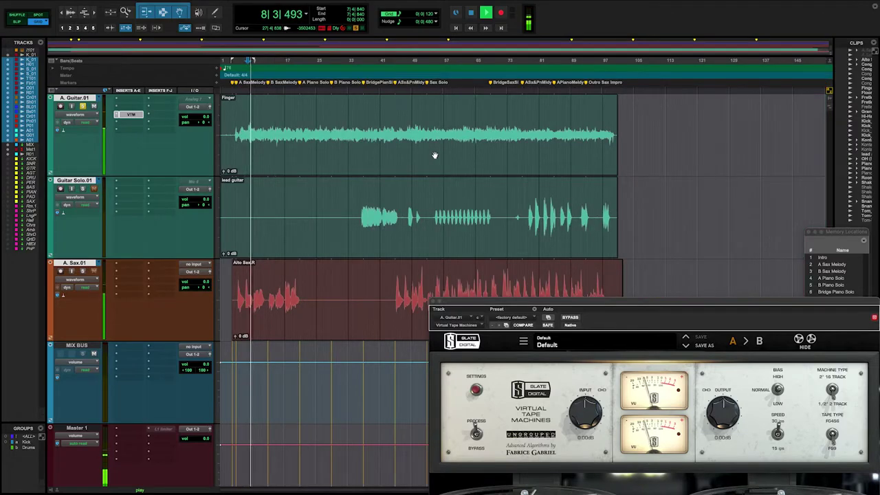
key(super+bracketright)
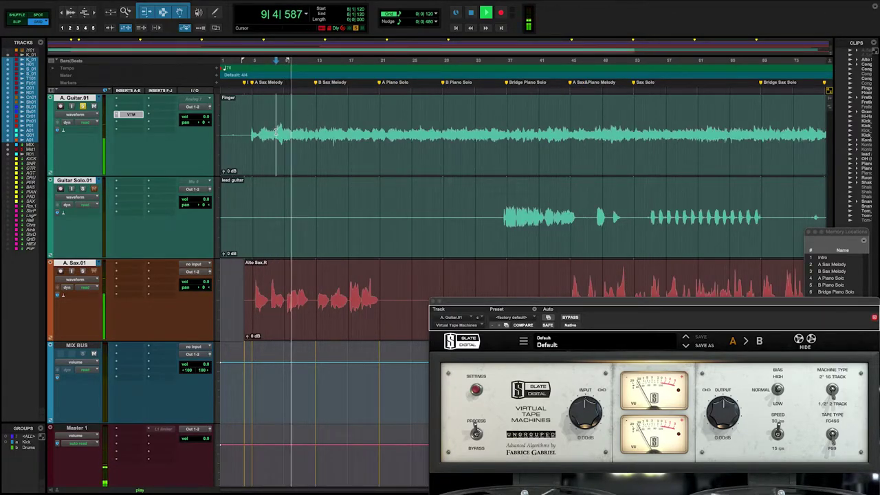
click(278, 132)
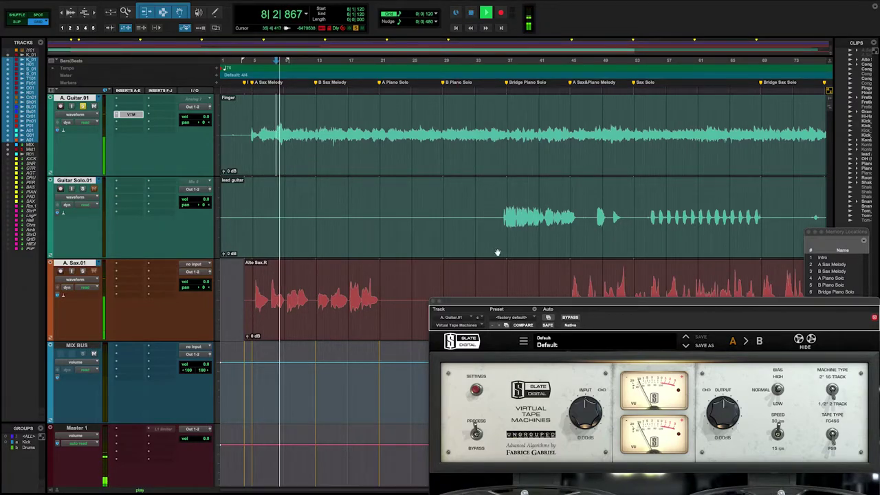
key(space)
- Set A. Guitar.01's Virtual Tape Machines to 2" 16 Track and FG456, with input +3.25 dB and output -3.25 dB during playback
click(832, 435)
click(832, 390)
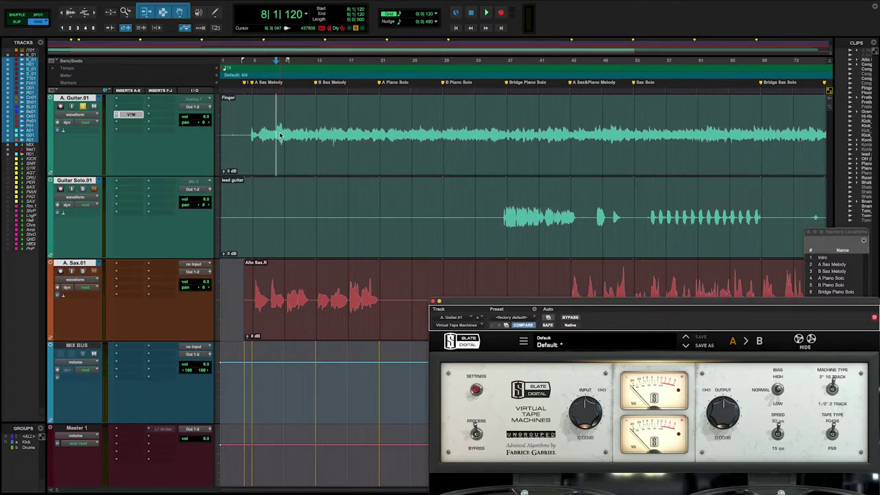
key(t)
key(t)
key(t)
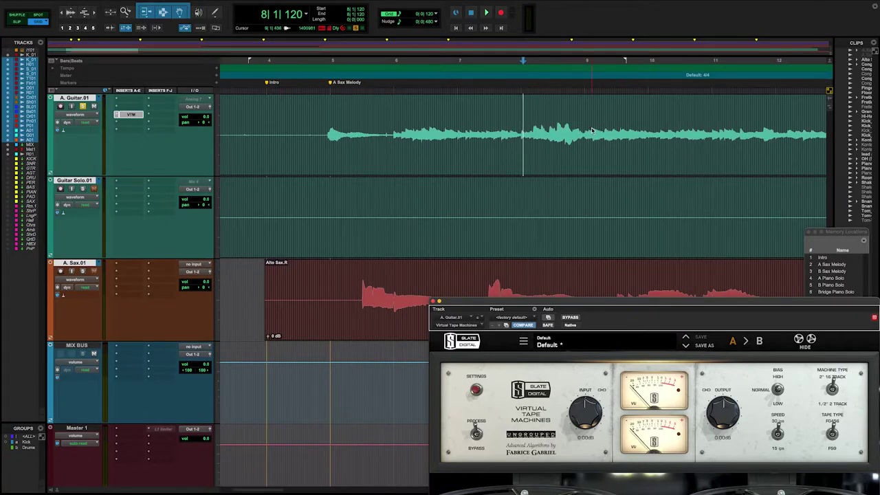
key(space)
drag(587, 415, 581, 400)
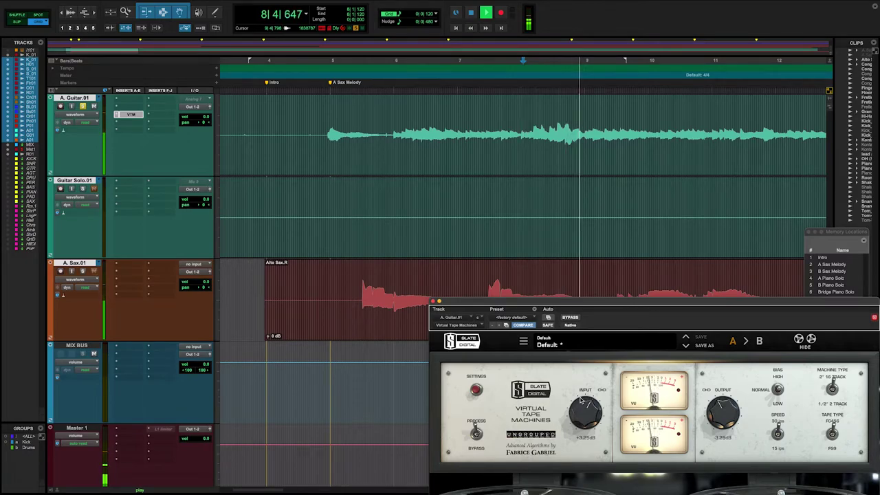
key(space)
key(space)
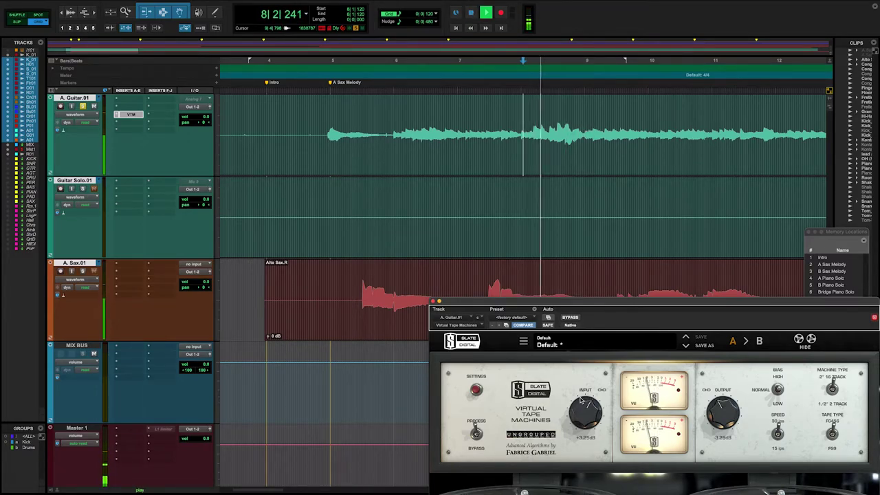
key(space)
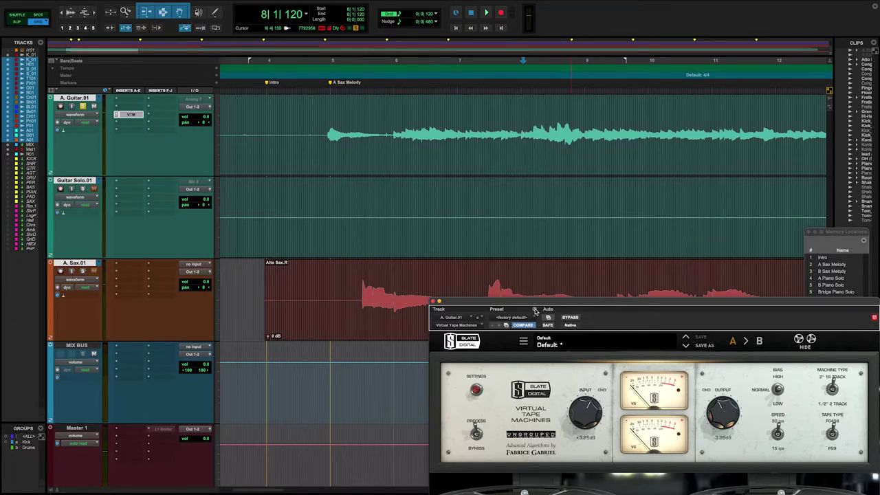
- Copy A. Guitar.01's tape machine settings, select its whole clip, and paste the settings into the AudioSuite Virtual Tape Machines
click(536, 310)
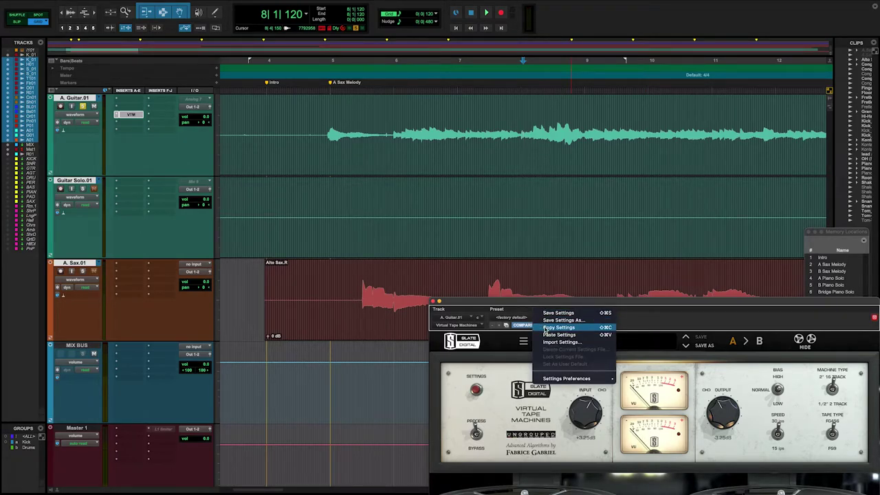
click(544, 329)
click(471, 169)
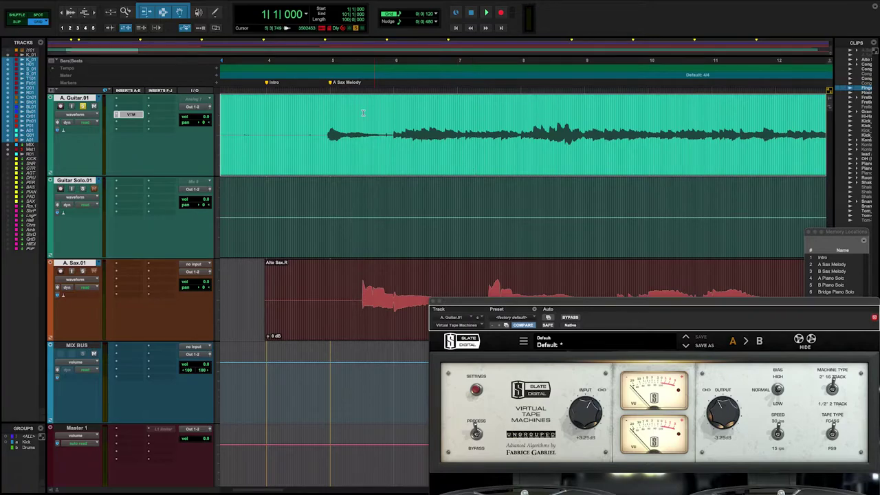
mouse_move(150, 4)
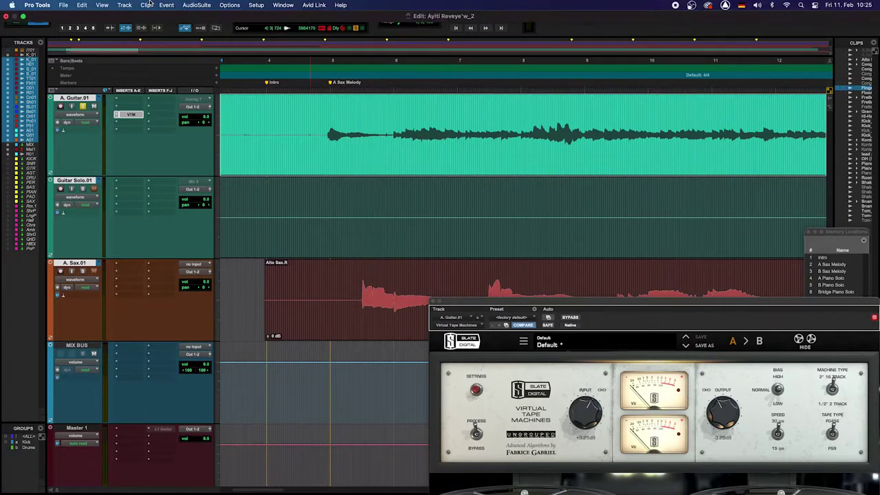
click(188, 6)
mouse_move(224, 217)
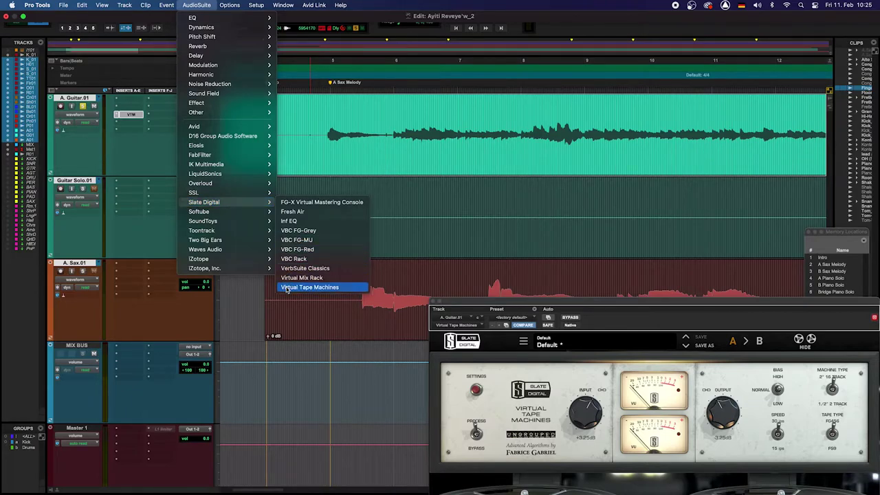
click(302, 288)
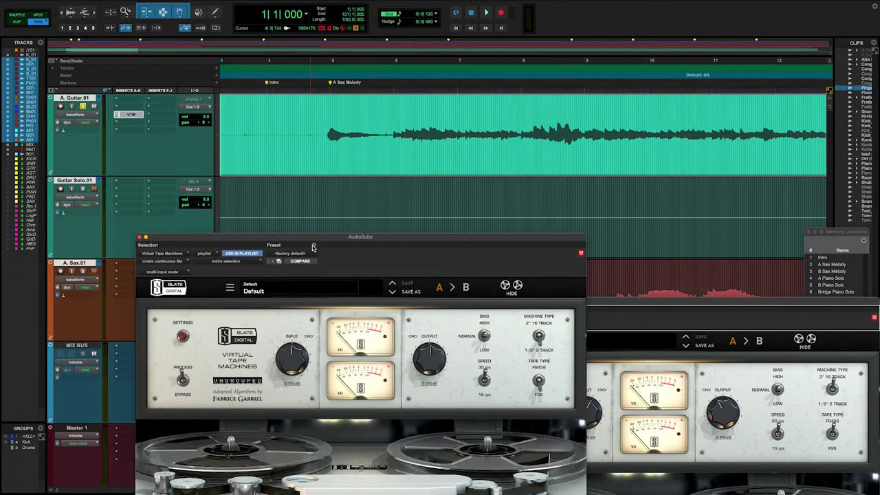
click(314, 247)
click(322, 273)
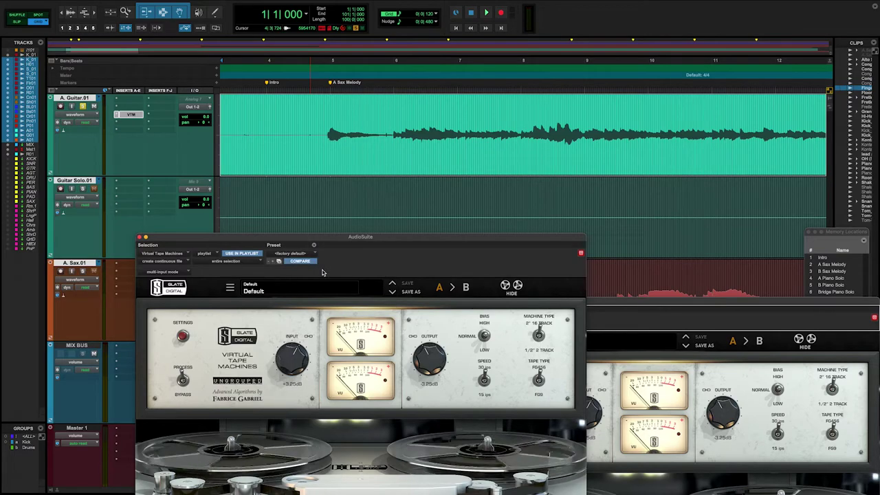
- Render the AudioSuite Virtual Tape Machines onto the A. Guitar.01 clip and close both plug-in windows
drag(466, 240, 445, 191)
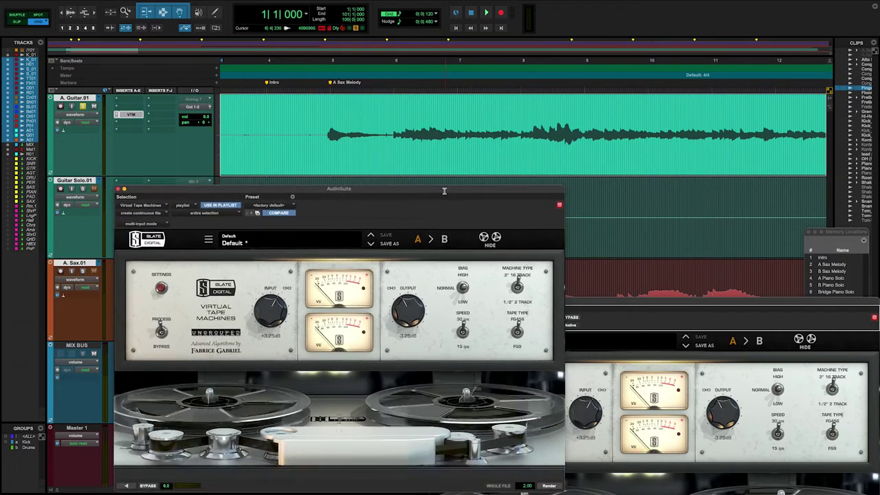
click(549, 485)
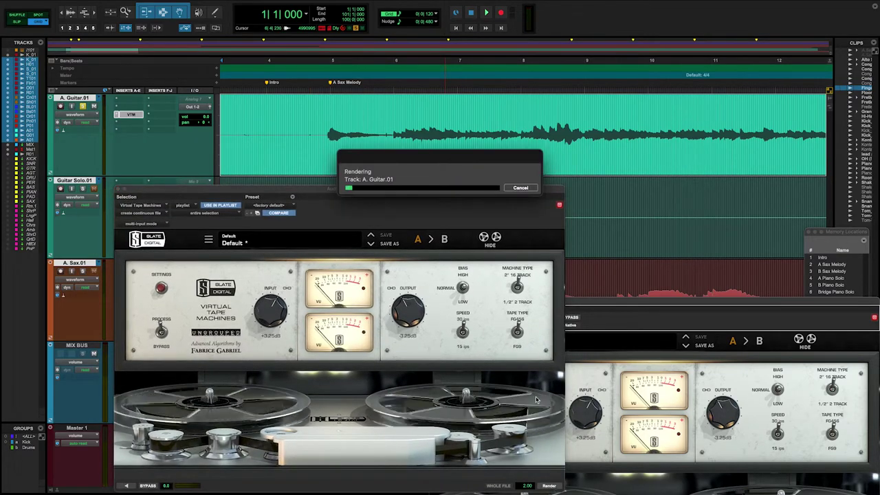
drag(511, 158, 585, 248)
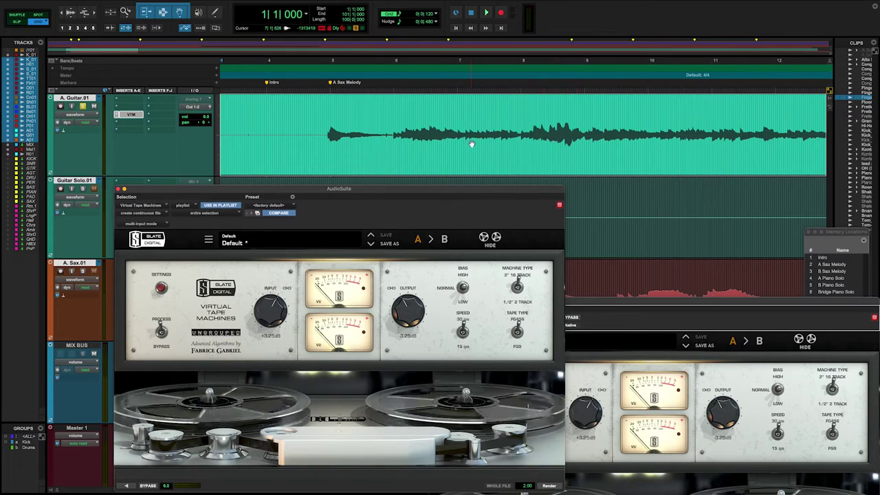
click(118, 188)
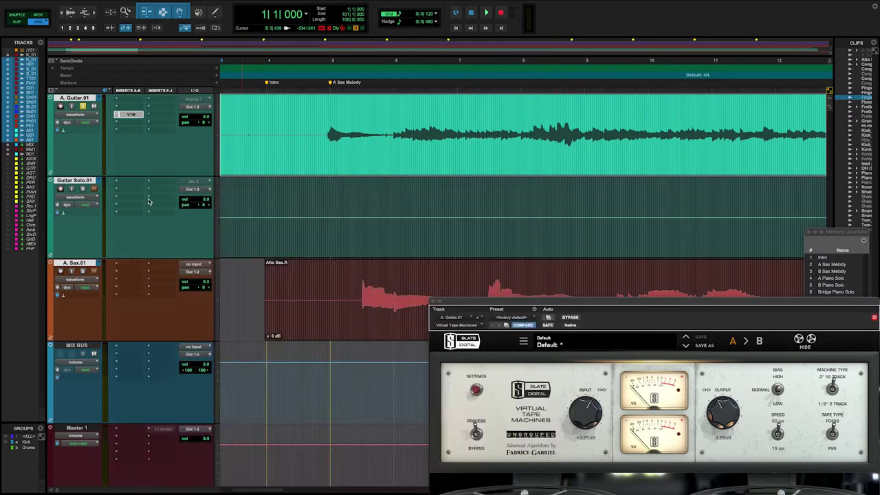
click(434, 302)
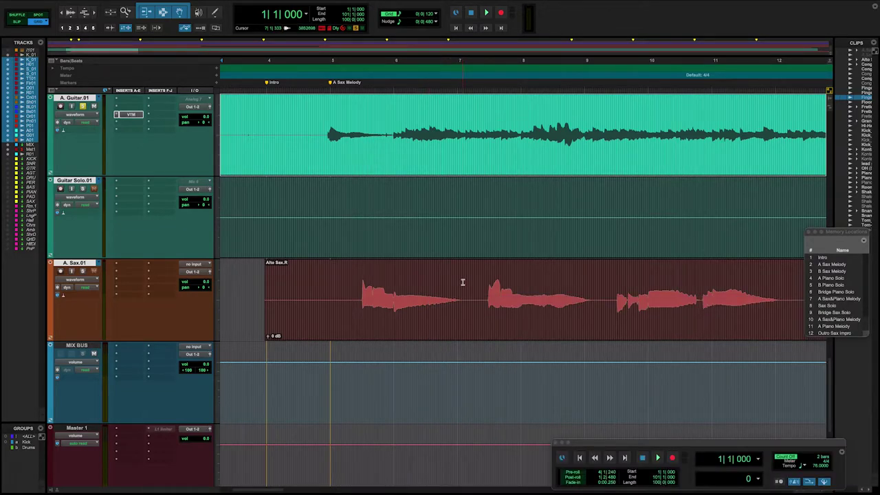
- Review the clips and inserts of all tracks from Kick_In.01 to A. Sax.01 across the full song timeline
key(r)
key(r)
key(r)
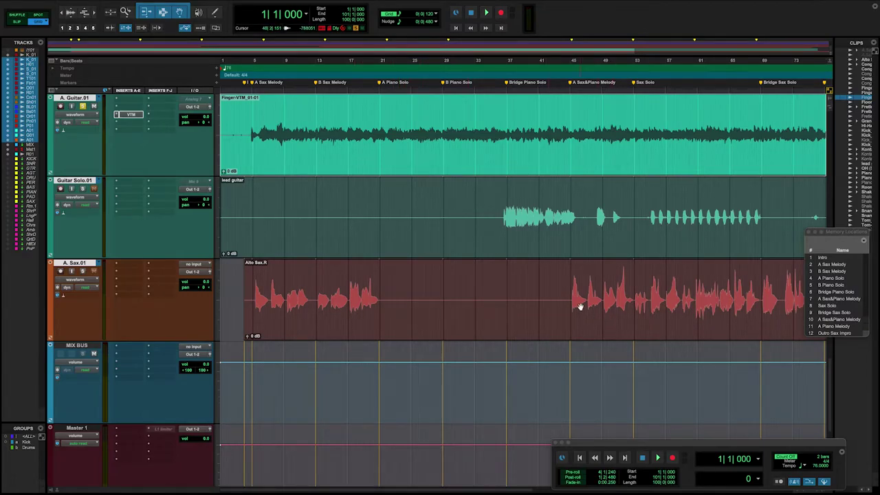
scroll(579, 307, up, 5)
scroll(580, 308, right, 2)
scroll(580, 308, right, 2)
scroll(580, 308, down, 5)
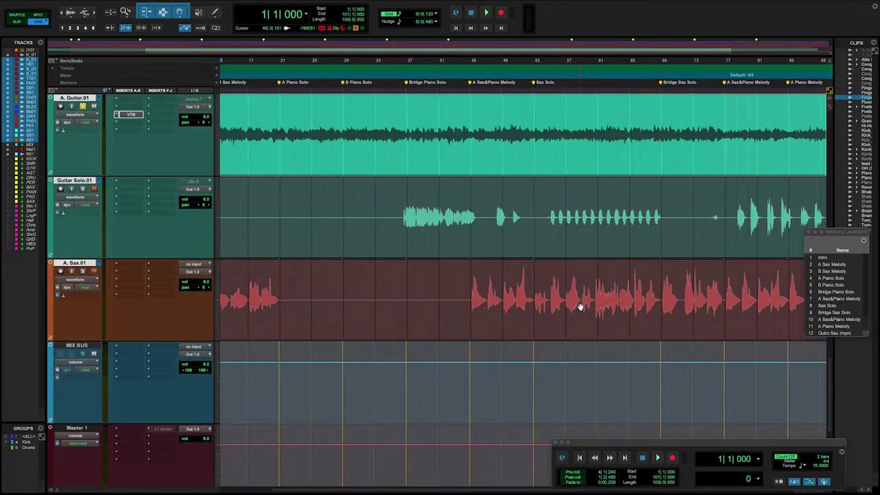
scroll(580, 307, right, 4)
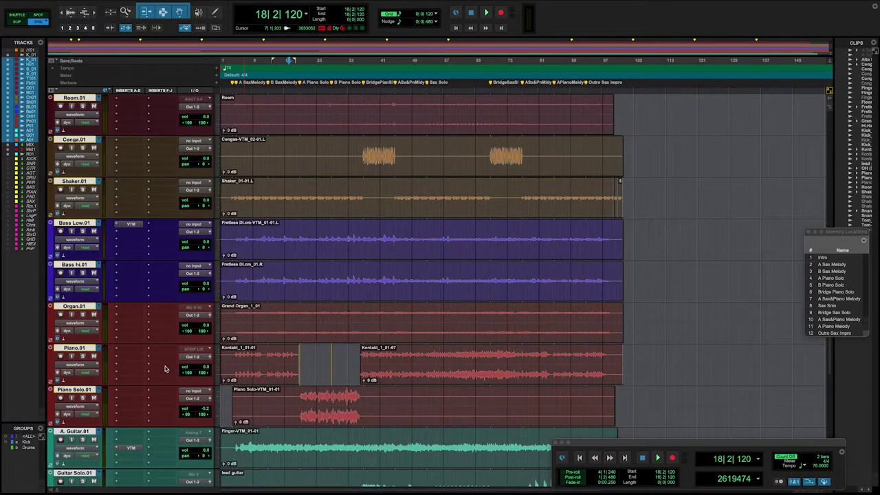
scroll(293, 305, up, 8)
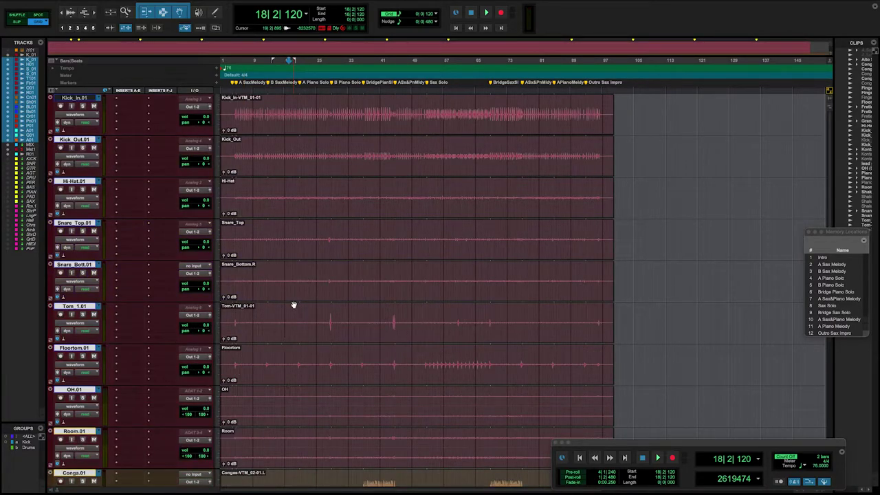
scroll(127, 182, down, 9)
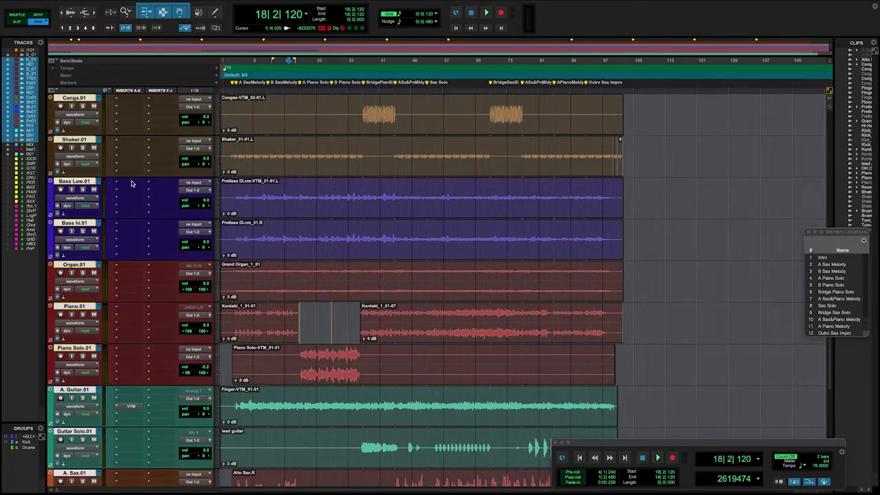
scroll(133, 184, up, 2)
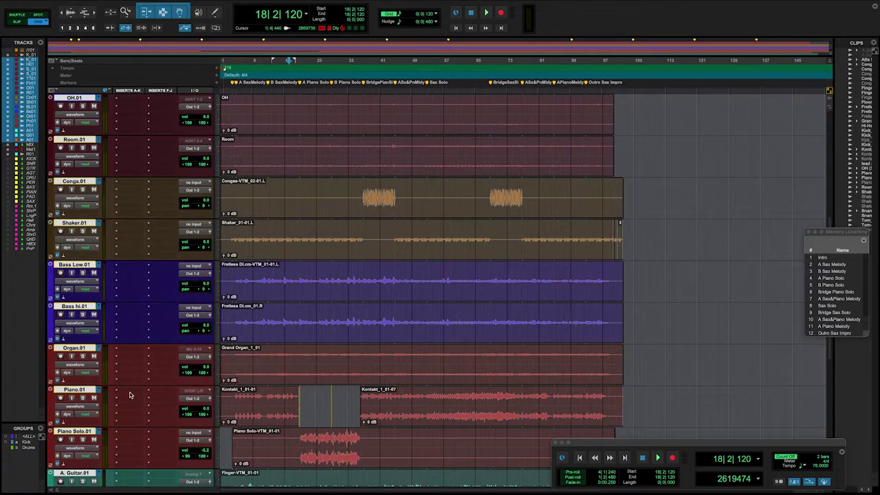
scroll(129, 394, down, 5)
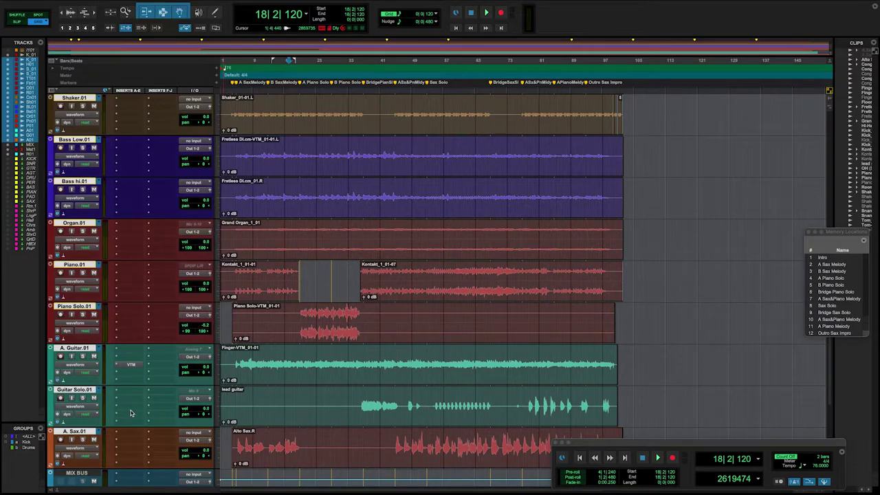
- Insert Melodyne (mono) on Guitar Solo.01, dismiss its welcome window and move the plug-in window clear of the clips
click(130, 393)
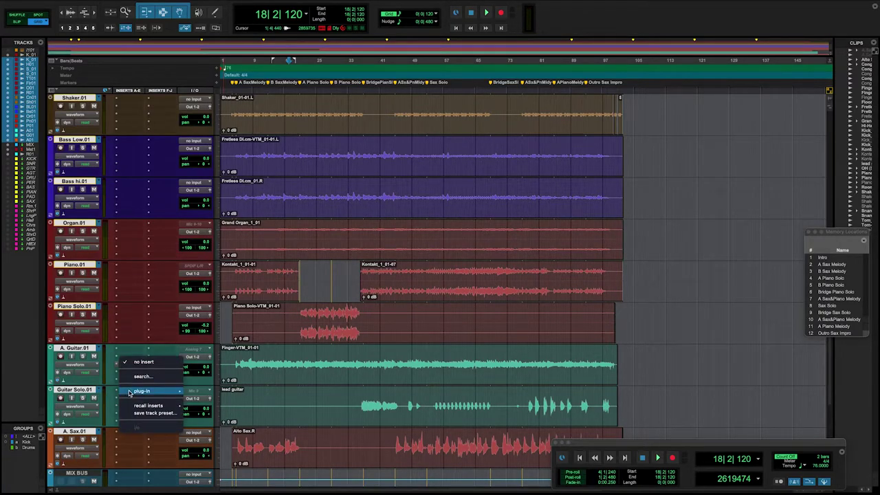
mouse_move(130, 392)
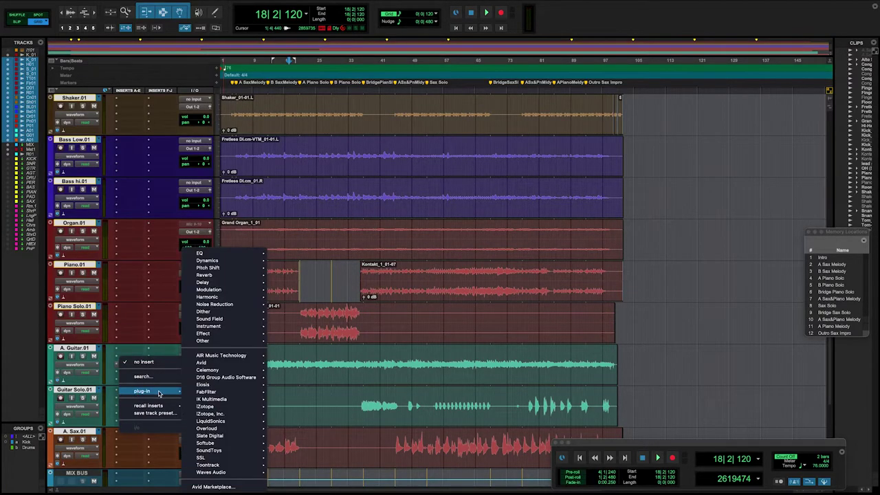
mouse_move(215, 373)
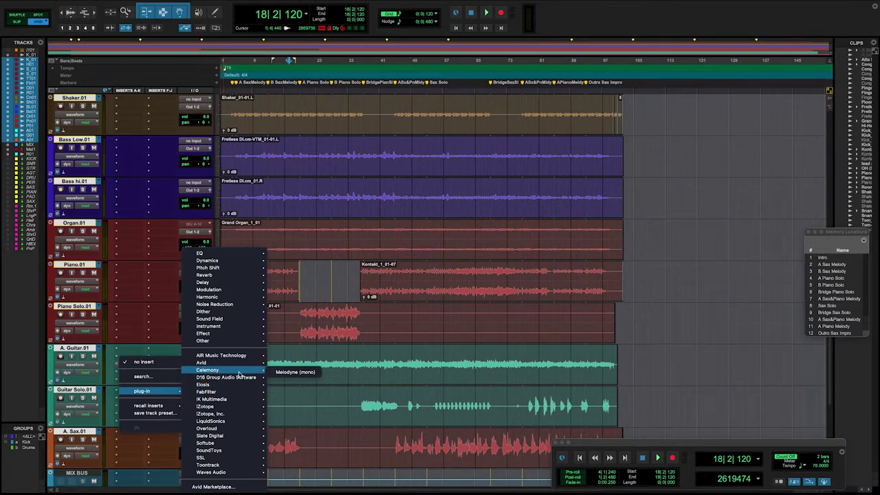
click(297, 372)
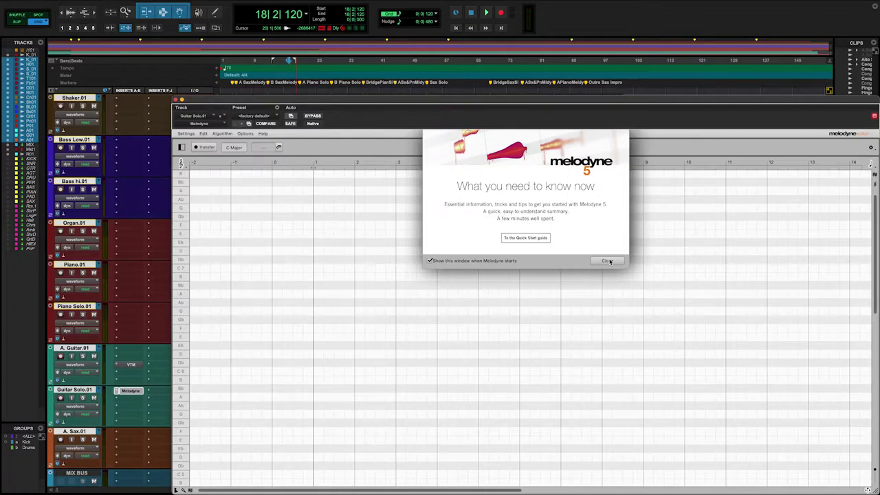
click(608, 261)
drag(606, 102, 879, 102)
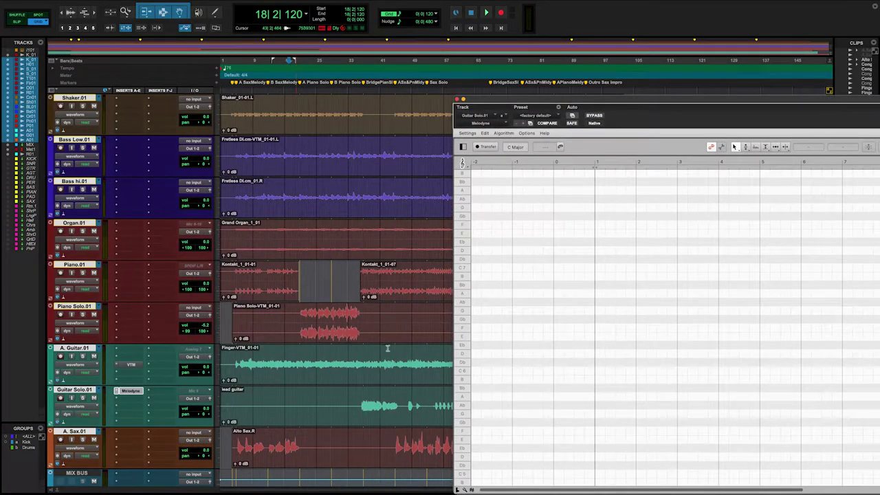
- Finish transferring the final Guitar Solo.01 passage, starting at 78|2|120, into Melodyne and stop playback
scroll(337, 288, down, 1)
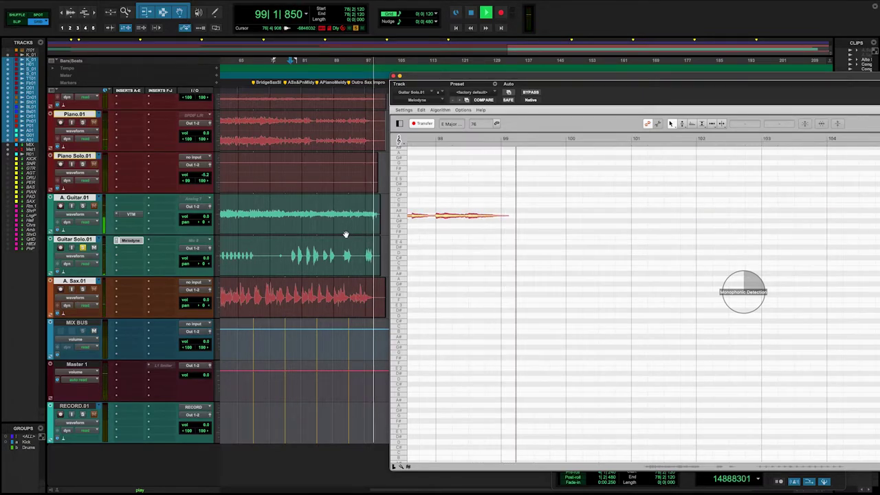
key(space)
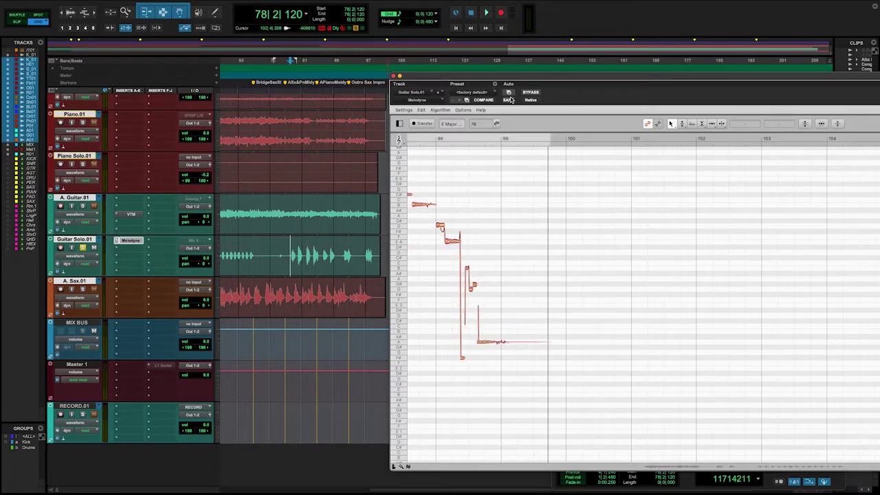
drag(510, 78, 513, 77)
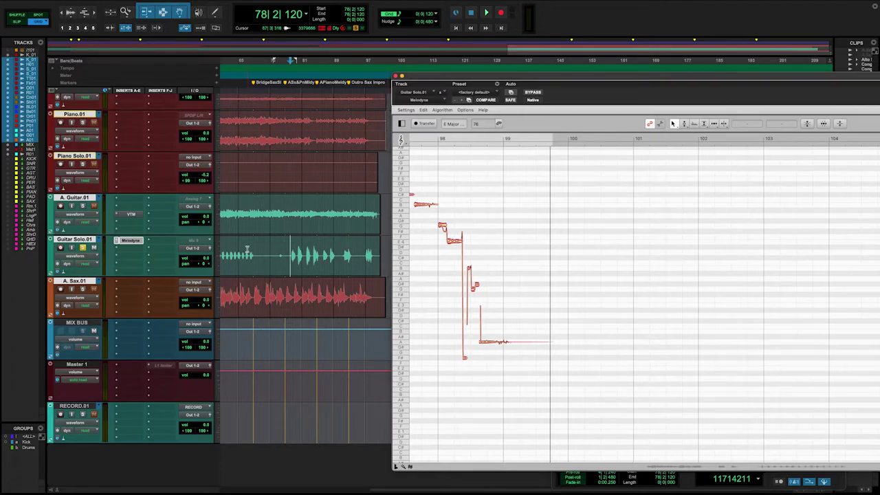
- Place the edit cursor at the start of the Guitar Solo.01 audio, 36|2|360, and reposition the Melodyne window slightly
scroll(247, 252, left, 5)
scroll(247, 253, left, 3)
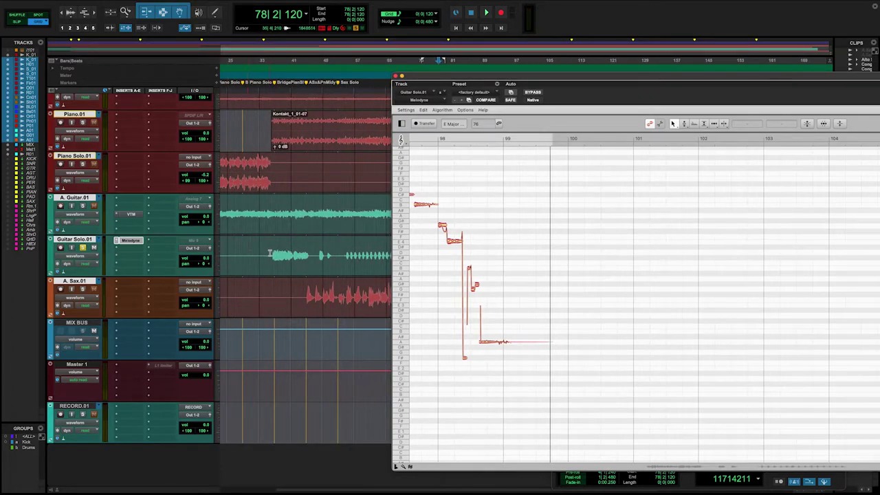
click(271, 254)
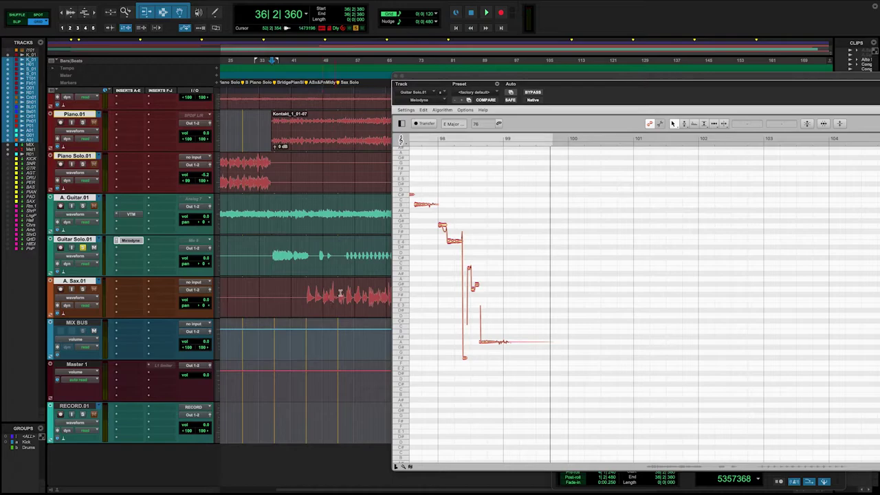
scroll(339, 293, right, 4)
scroll(339, 294, right, 1)
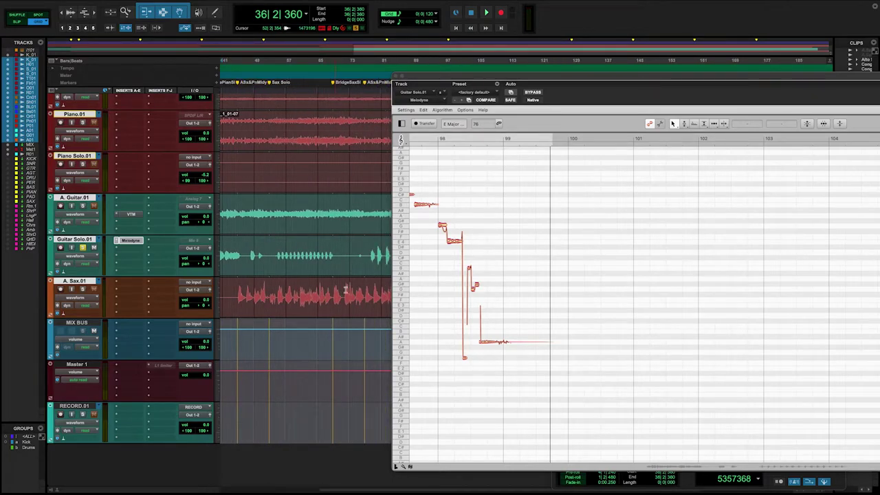
drag(558, 80, 520, 74)
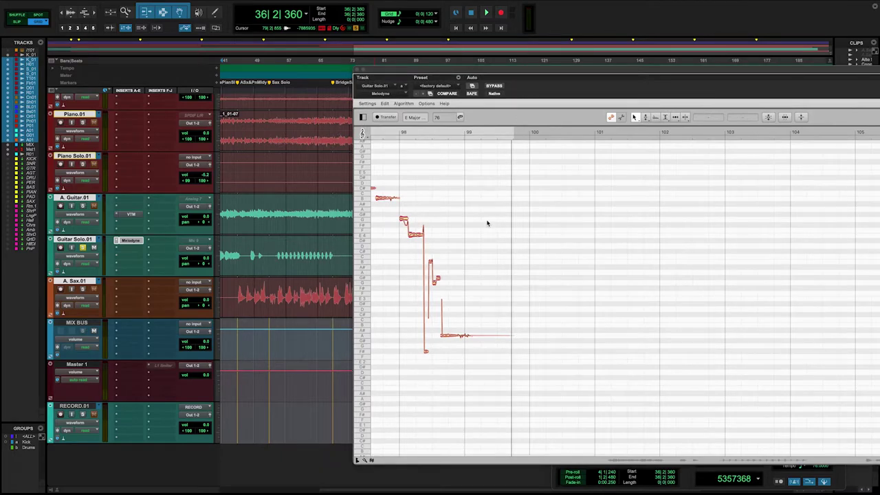
- Examine the transferred guitar solo notes in Melodyne from bar 99 back to bar 78
scroll(487, 223, left, 5)
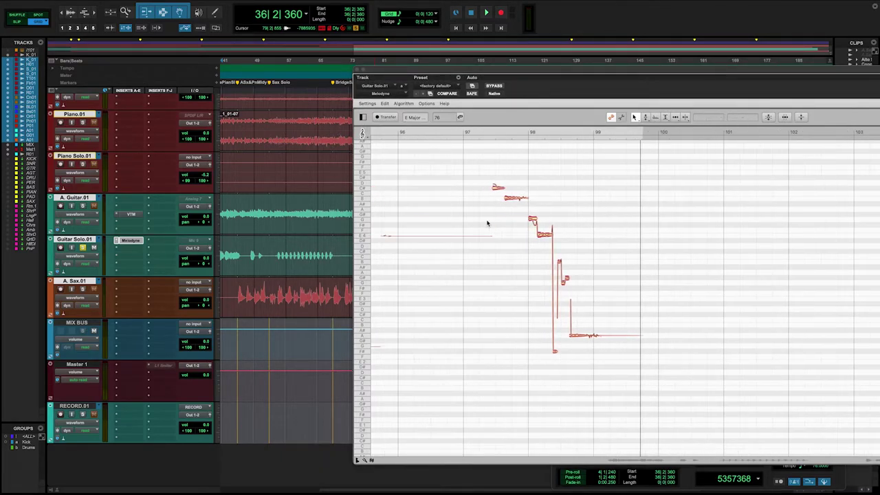
scroll(486, 222, left, 9)
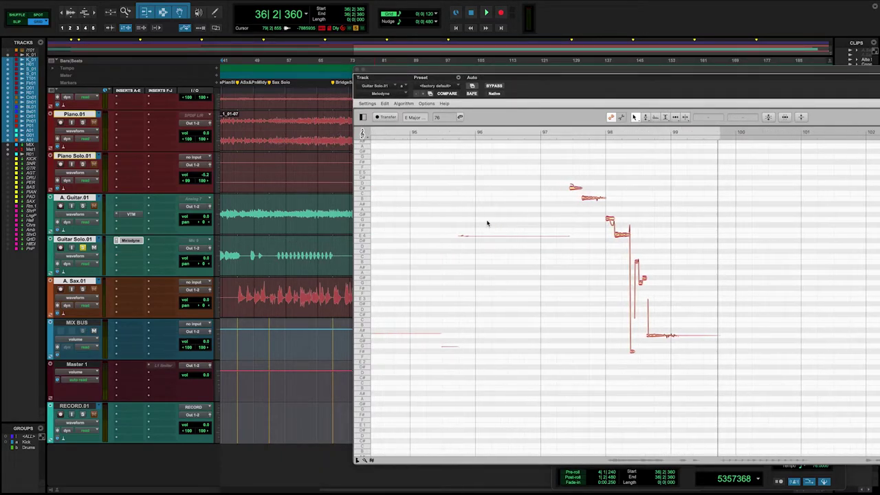
scroll(487, 223, left, 4)
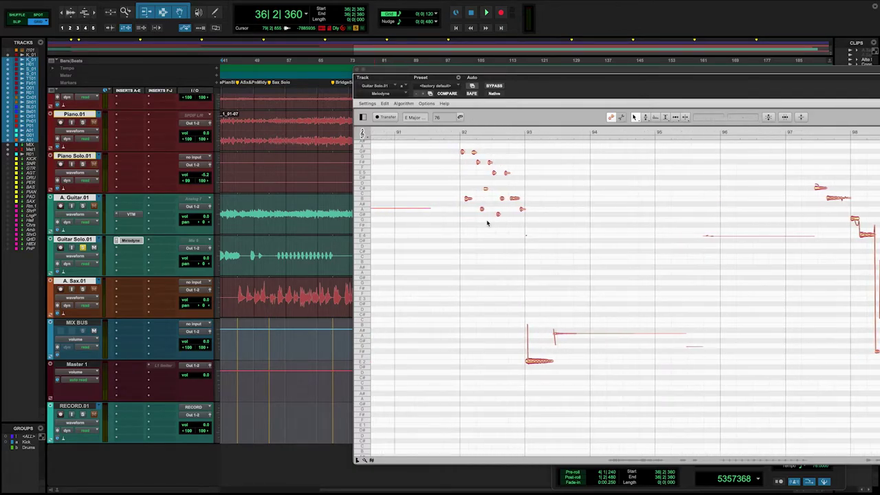
scroll(487, 223, left, 3)
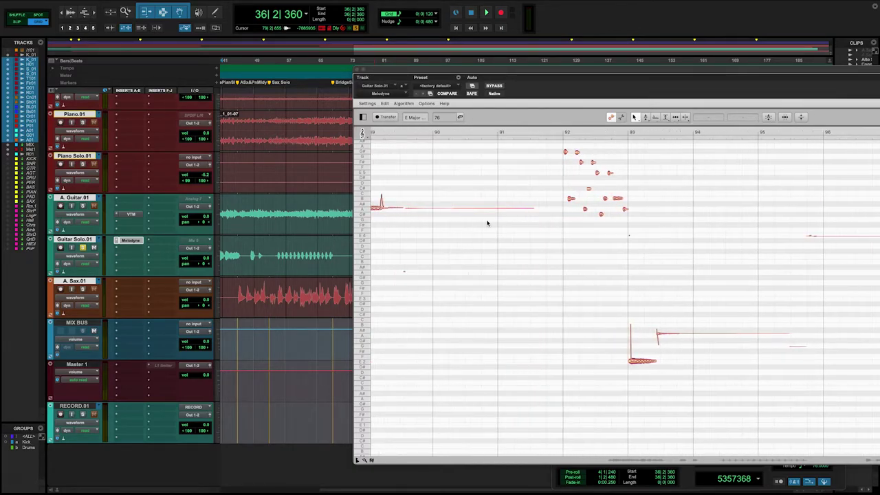
scroll(487, 223, up, 2)
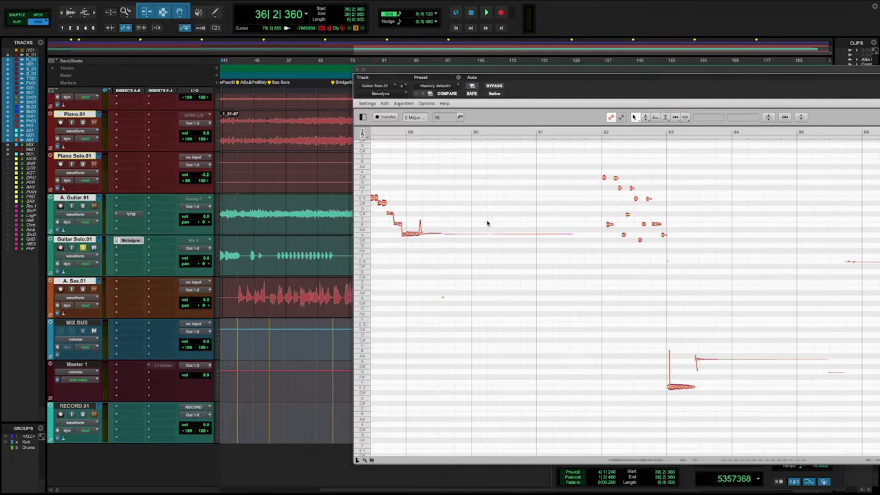
scroll(487, 222, left, 4)
scroll(487, 222, up, 2)
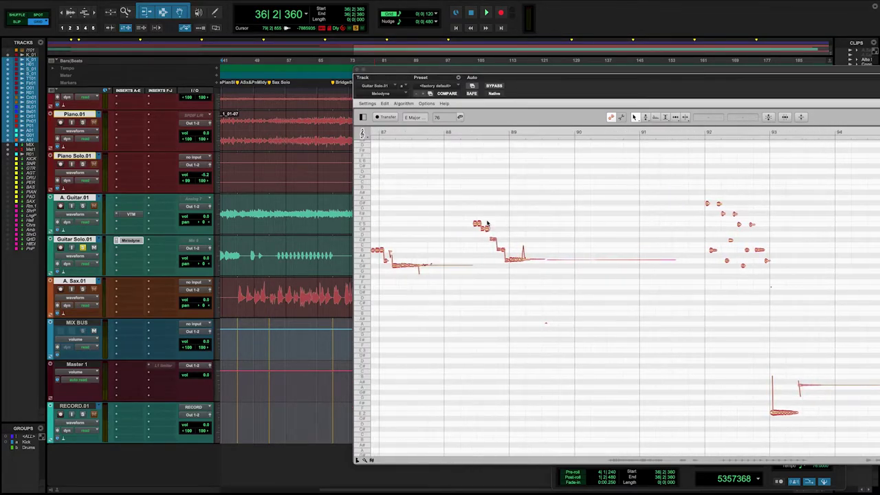
scroll(487, 223, left, 1)
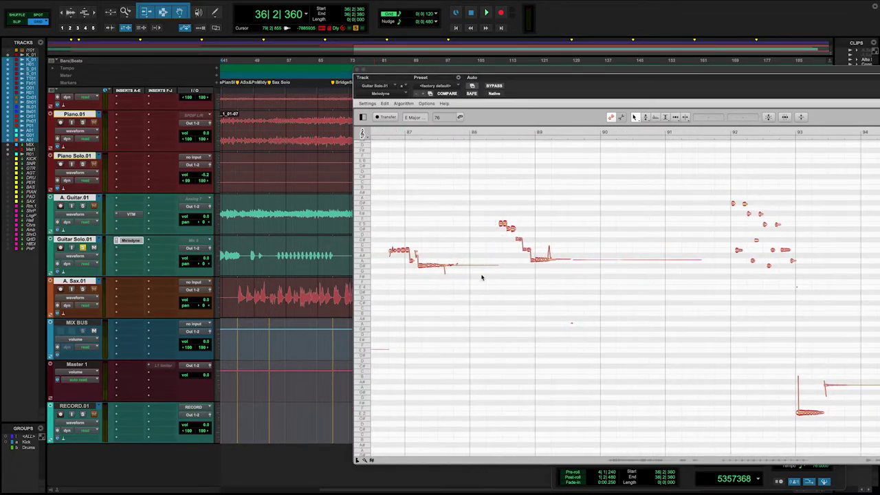
scroll(482, 278, left, 2)
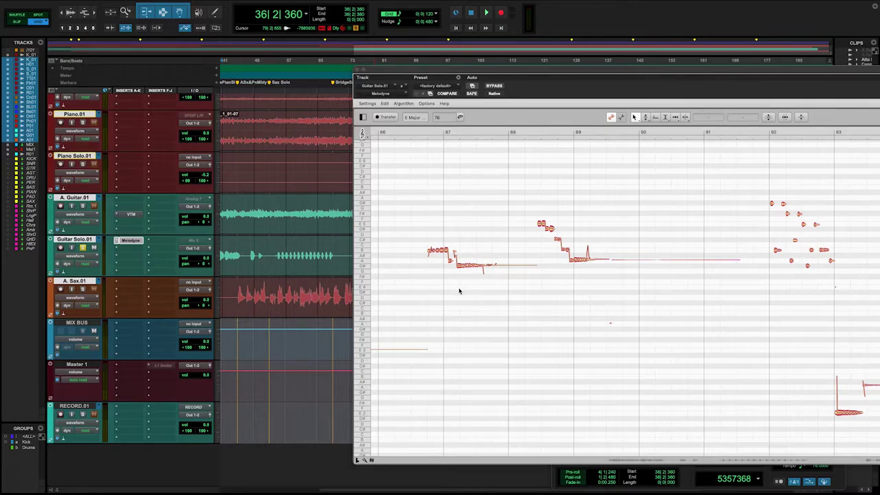
scroll(450, 294, left, 1)
scroll(450, 293, left, 10)
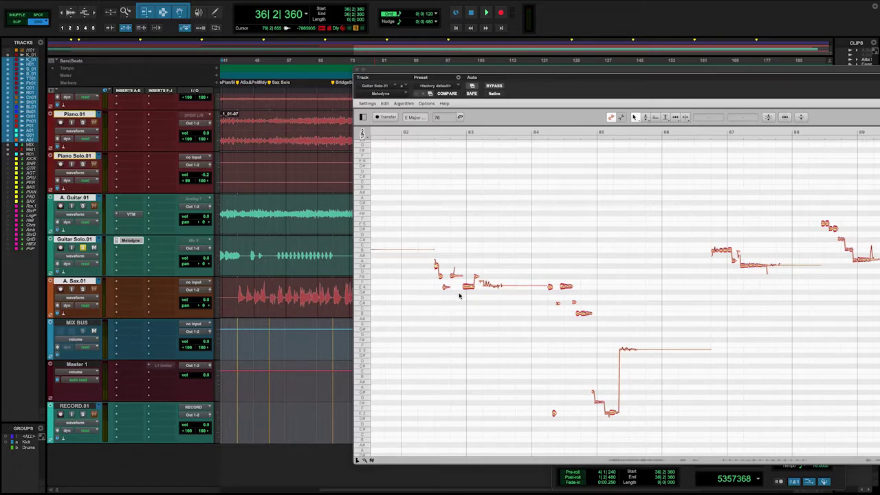
scroll(423, 259, left, 5)
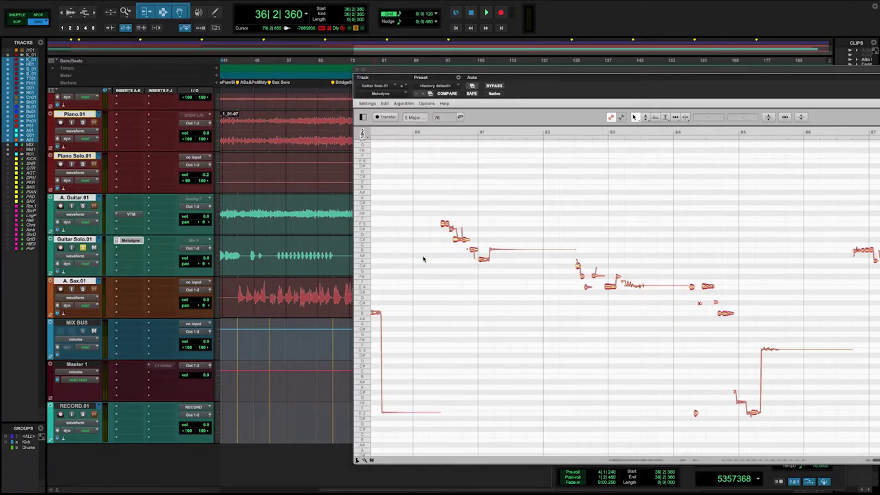
scroll(424, 259, left, 8)
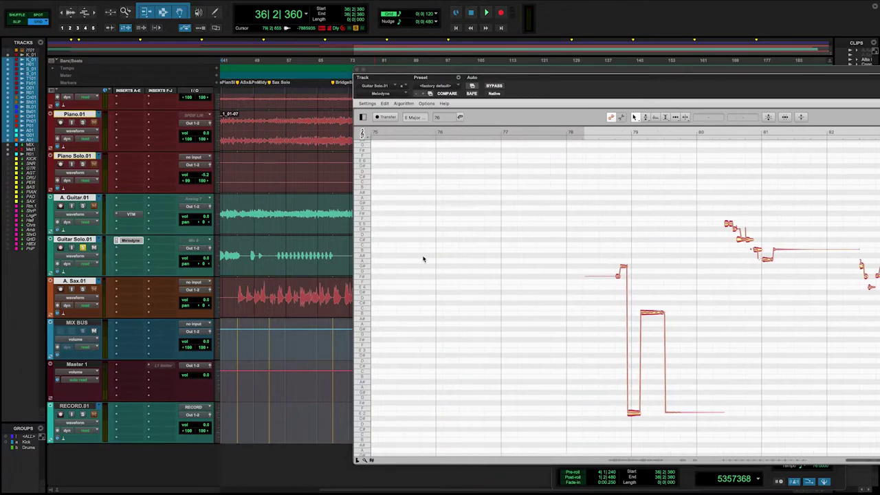
- Play the solo opening from 36|2|360, enlarge the Melodyne notes around bar 37 and move the plug-in window fully into view
scroll(305, 268, left, 5)
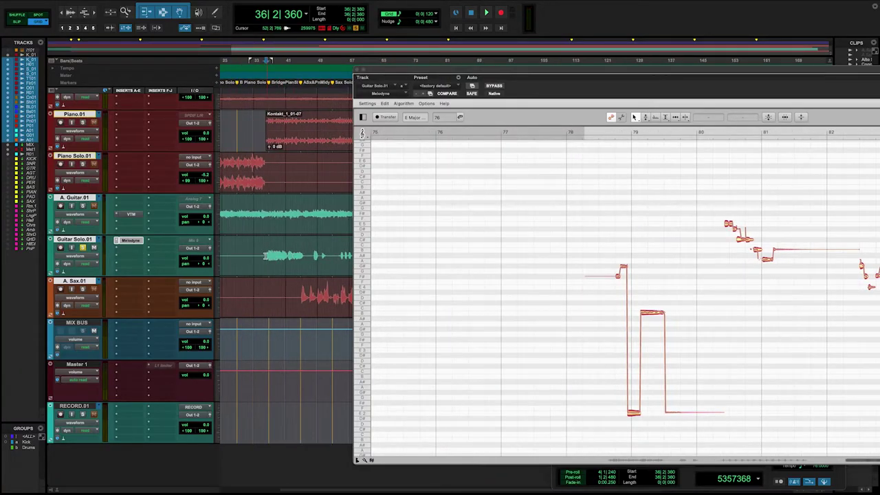
key(space)
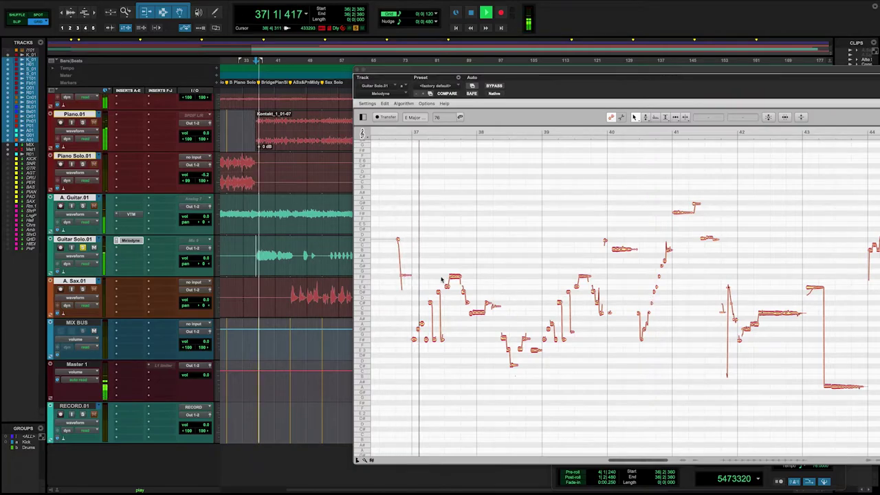
key(space)
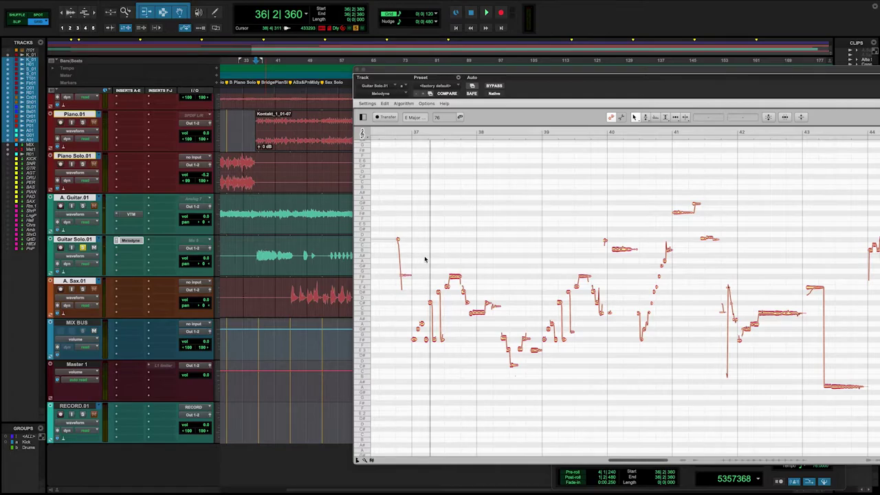
drag(424, 258, 581, 288)
scroll(499, 240, left, 5)
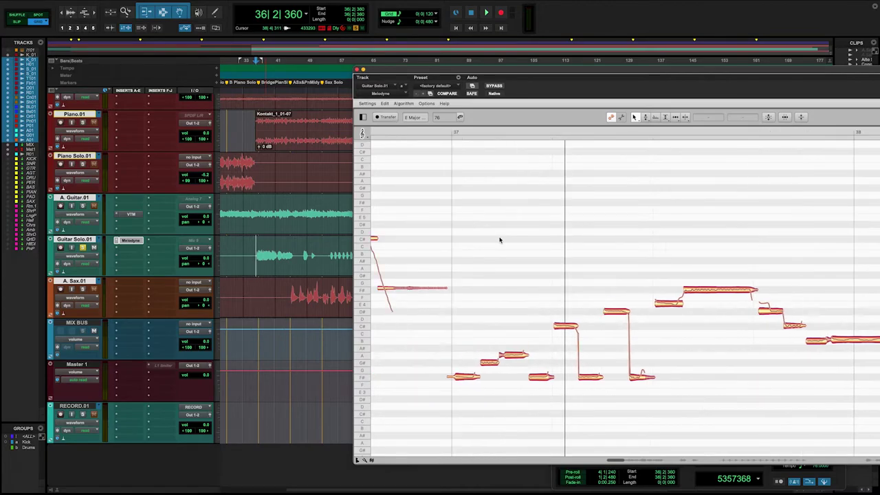
scroll(499, 240, left, 1)
drag(521, 75, 329, 46)
- Audition the solo's opening notes around bar 37 several times, stopping playback each time
key(space)
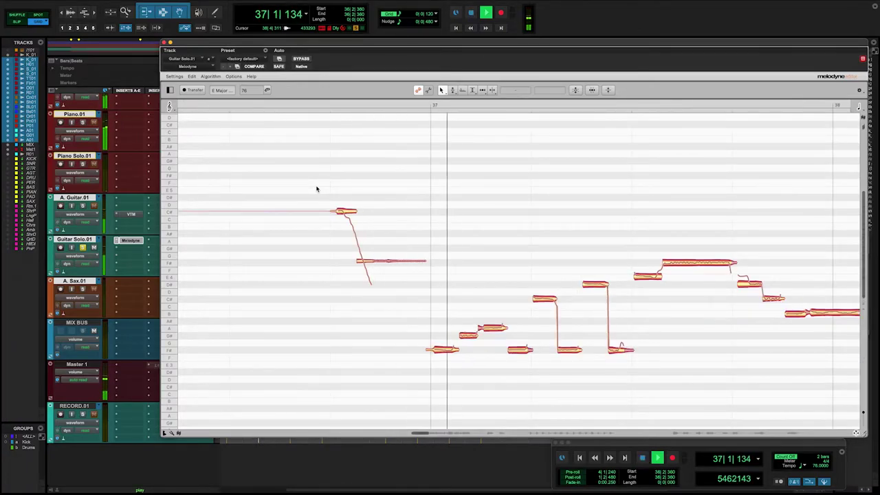
key(space)
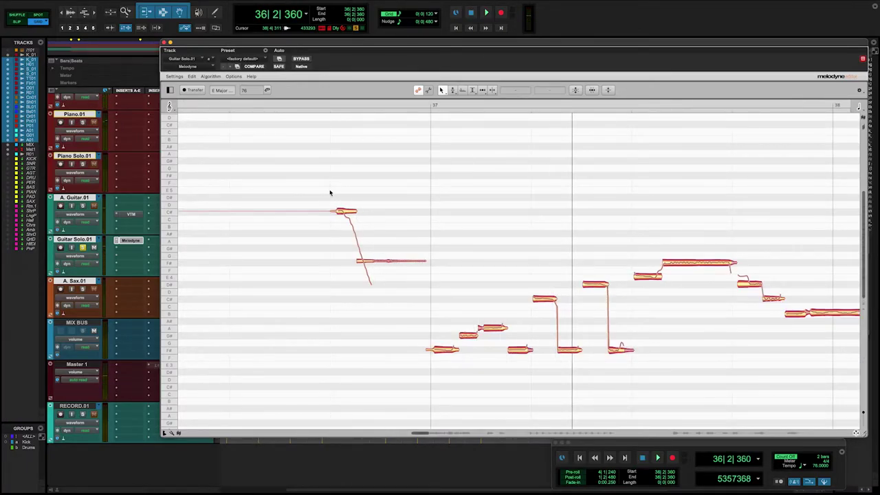
key(space)
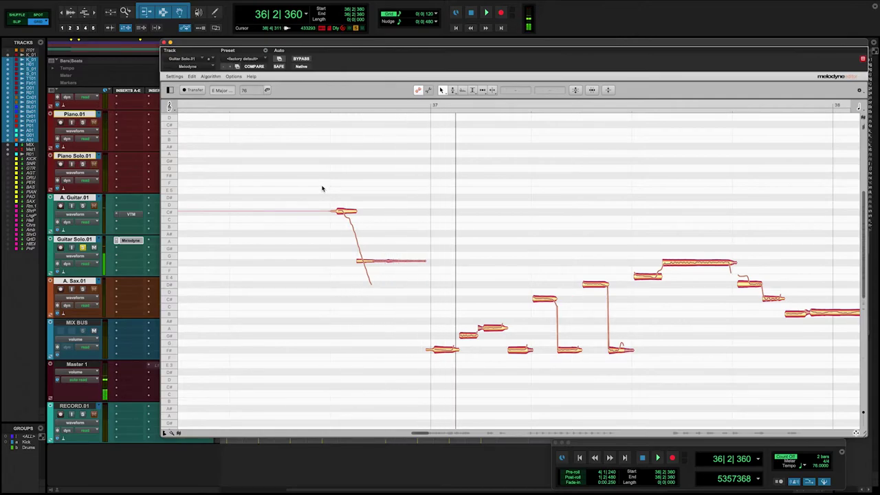
key(space)
key(space)
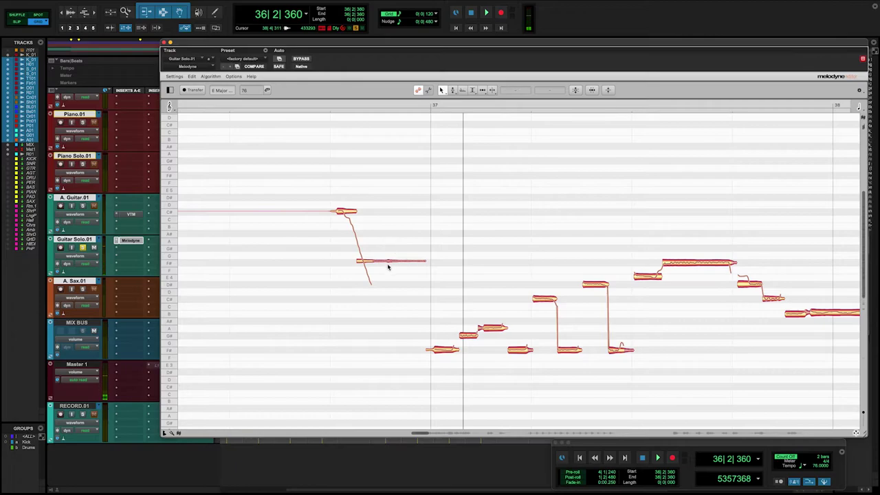
- Split the F# note just before bar 37 in two with the note separation tool and audition it
click(394, 261)
click(493, 91)
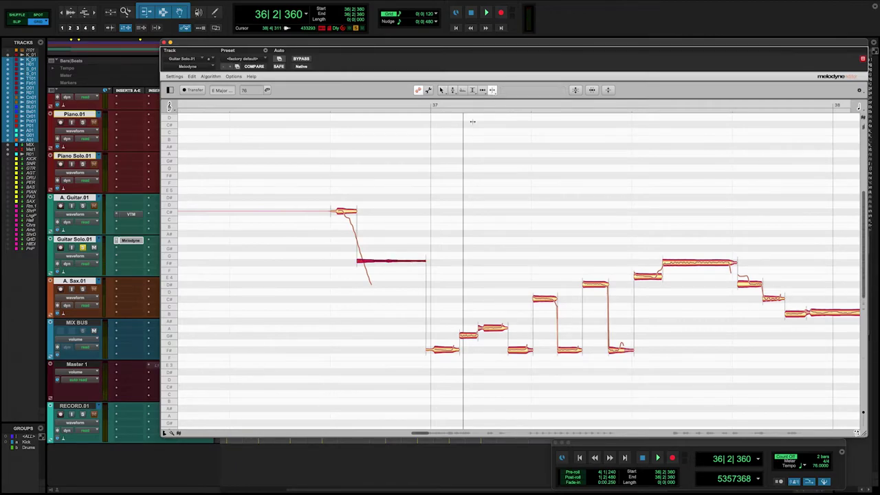
double_click(376, 261)
double_click(319, 174)
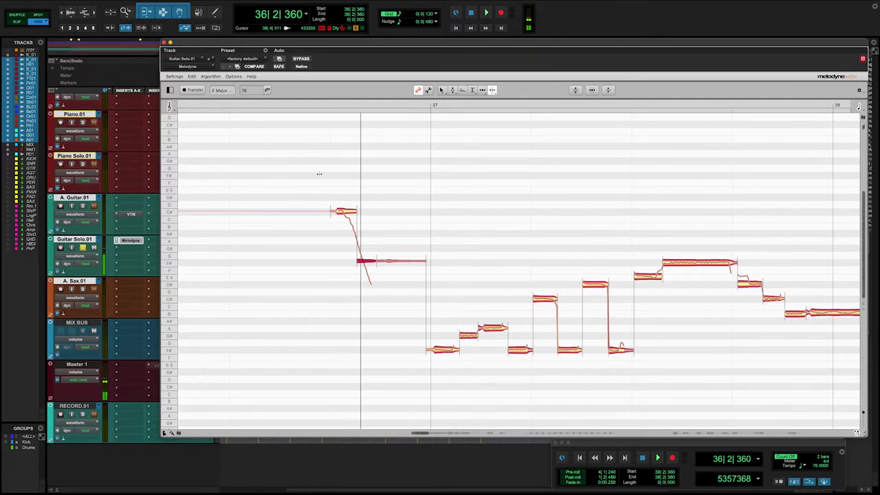
- Lower the amplitude of the trailing part of the split F# note to about -5.80 dB and play the solo to bar 42
click(472, 91)
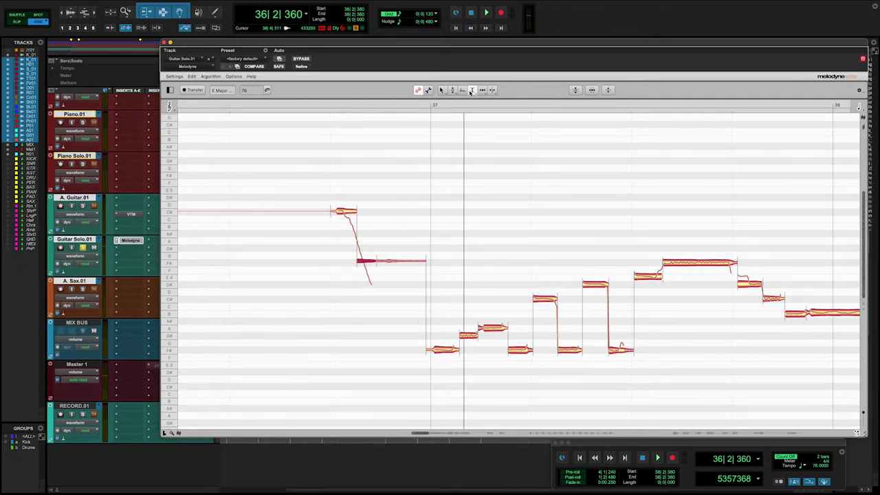
drag(388, 260, 389, 280)
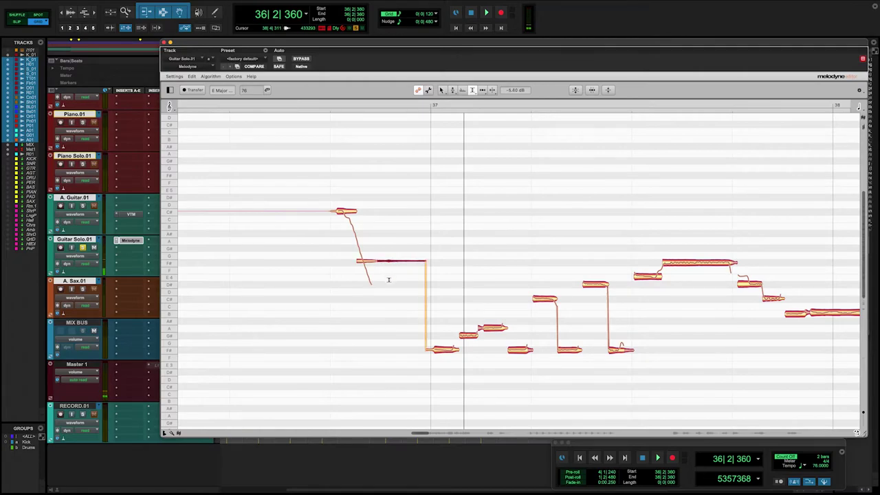
click(319, 163)
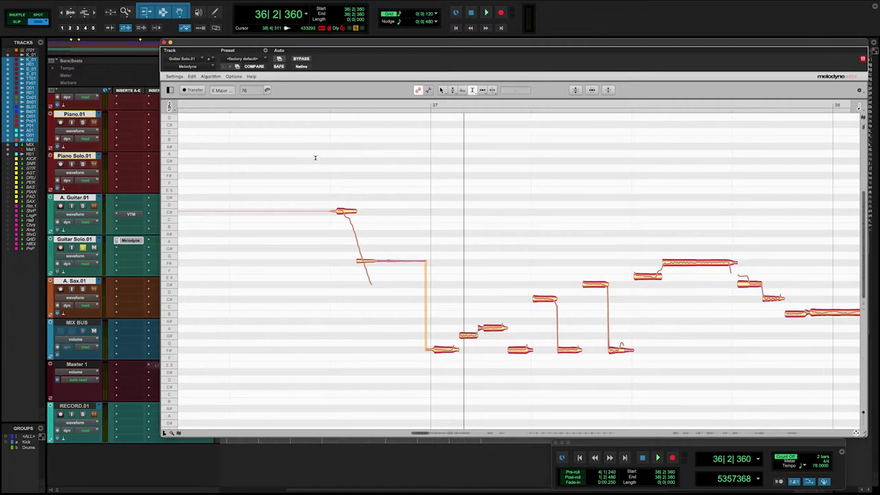
key(space)
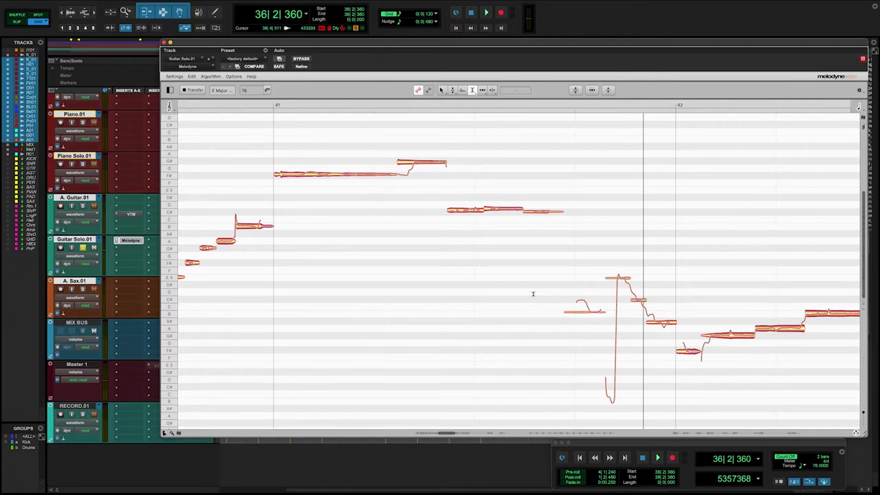
- Inspect and audition the notes between bars 41 and 42, including the last C# note and the faint B note after it
scroll(533, 293, down, 5)
scroll(533, 294, up, 3)
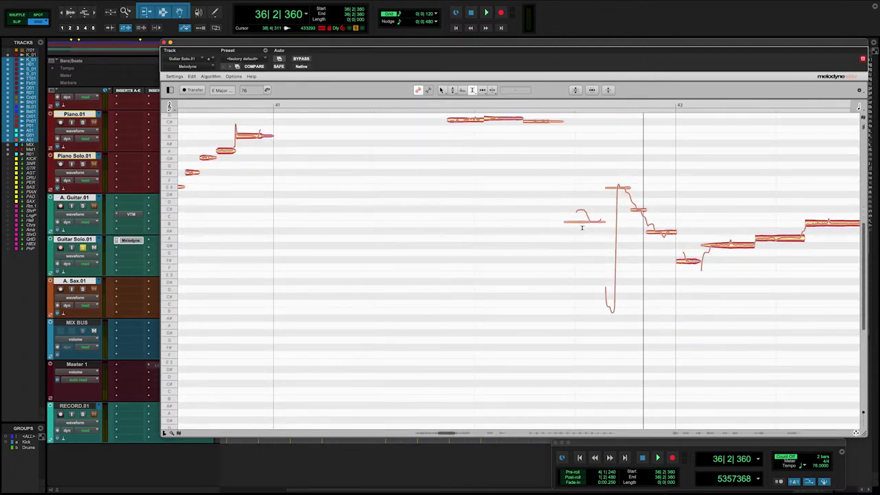
click(581, 221)
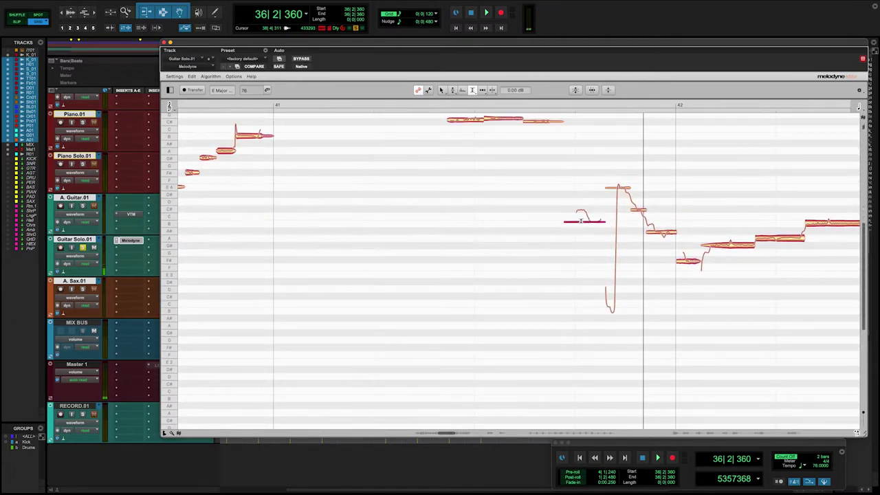
click(550, 121)
scroll(538, 193, up, 8)
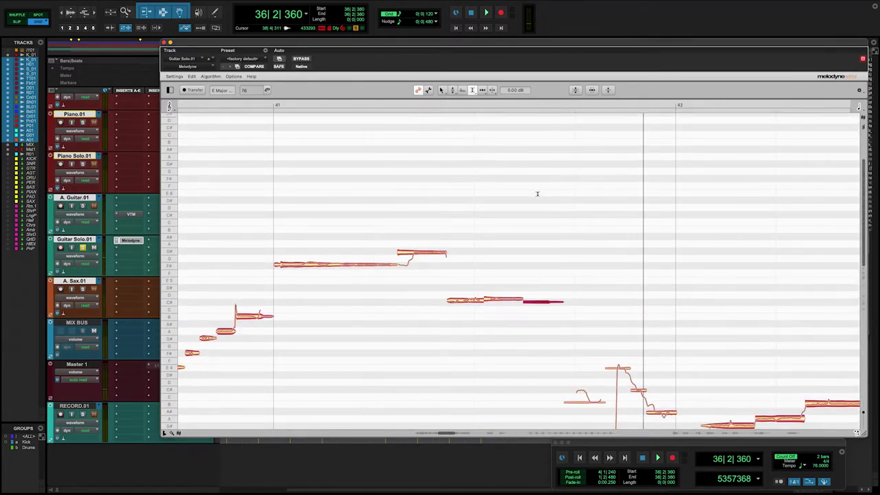
scroll(538, 194, down, 8)
scroll(538, 194, down, 8)
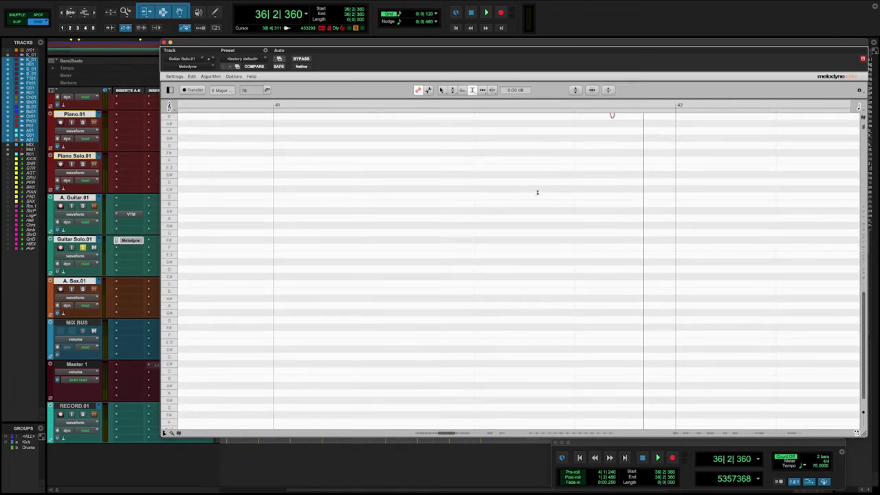
scroll(537, 192, up, 12)
scroll(538, 192, down, 7)
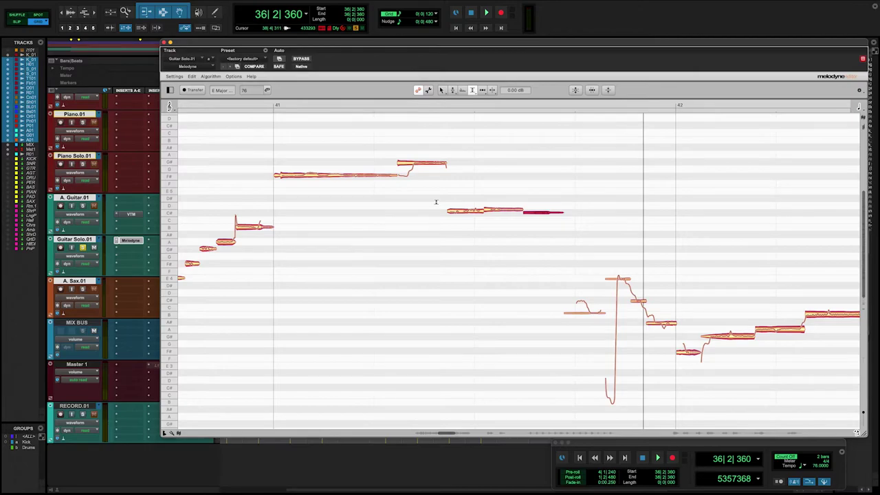
key(space)
click(536, 309)
click(582, 312)
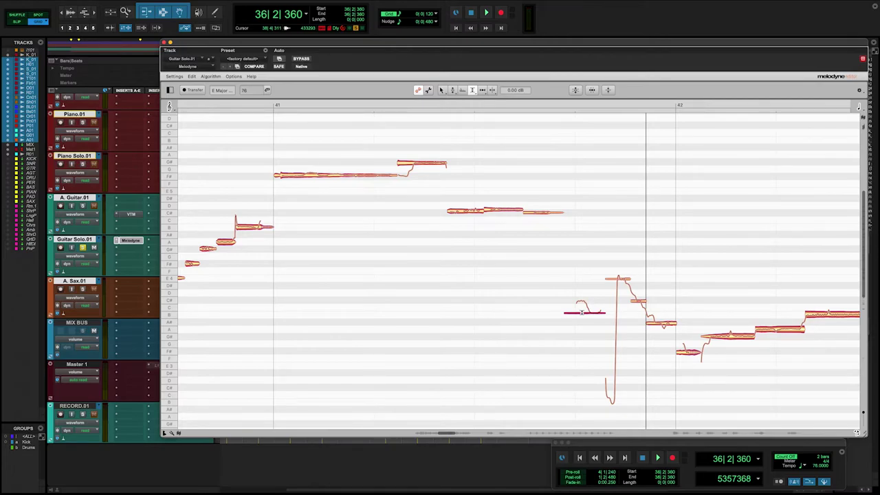
- Try deleting the faint B note just before bar 42, audition the passage without it, and undo the deletion
key(Delete)
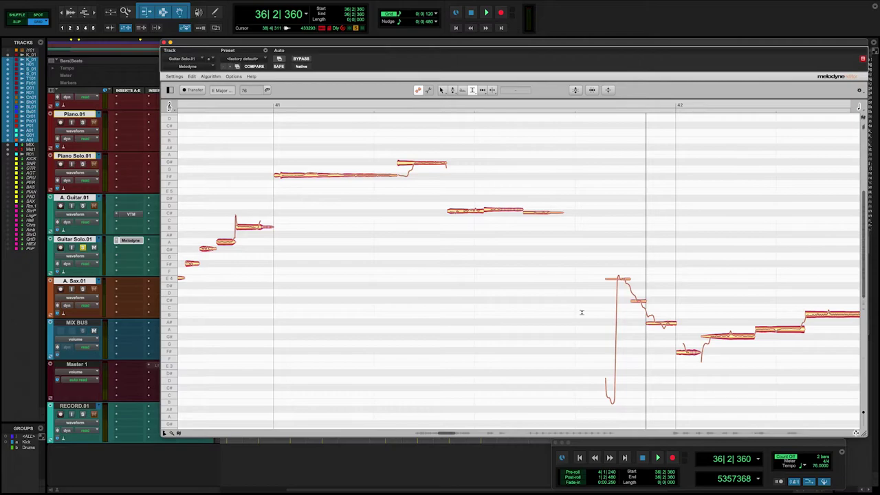
key(space)
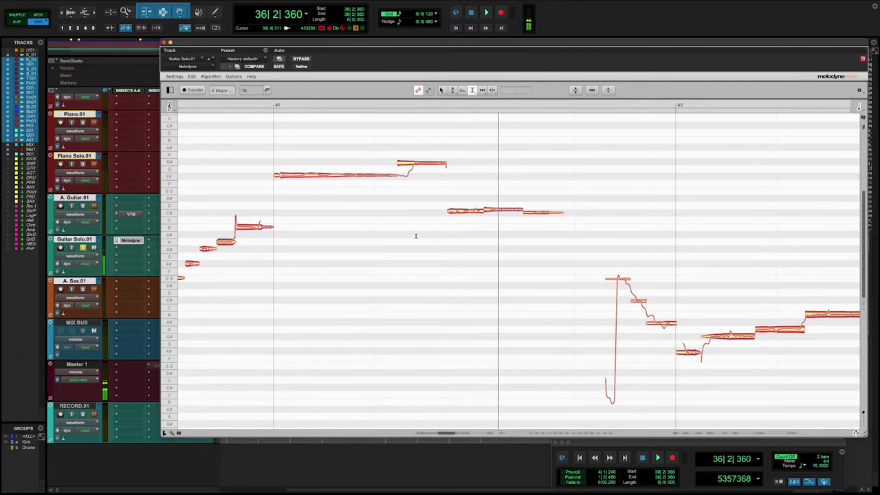
key(space)
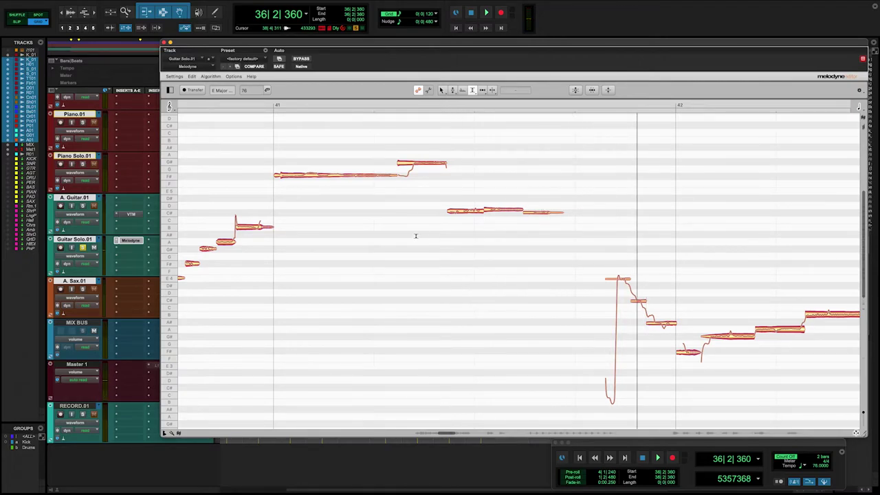
key(ctrl+z)
- Play the solo on past bar 46 and delete the faint residual note running across that bar line with the note separation tool active
key(space)
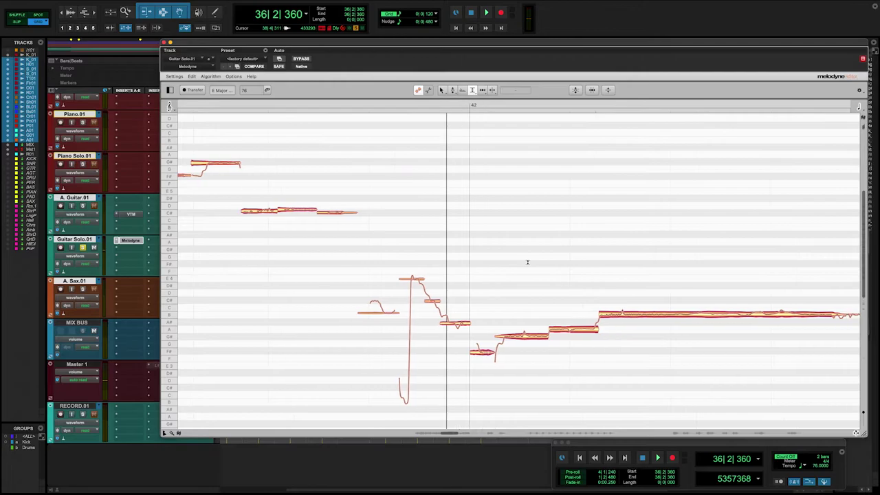
key(space)
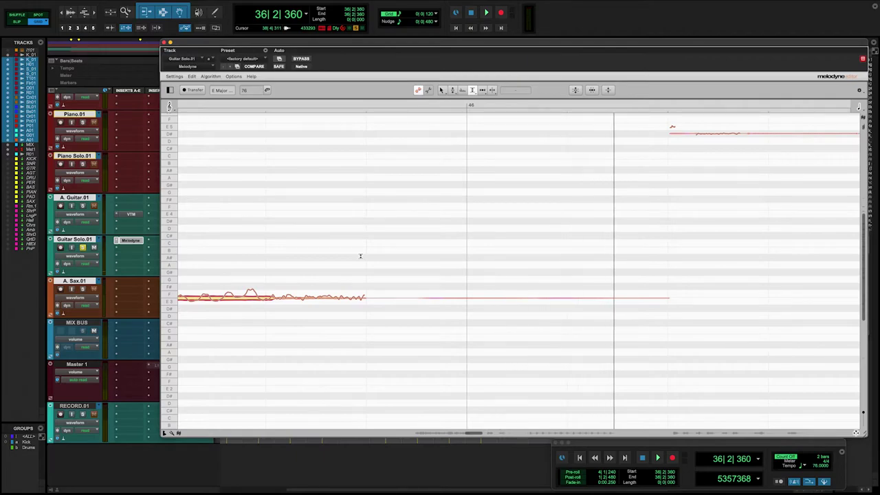
click(492, 91)
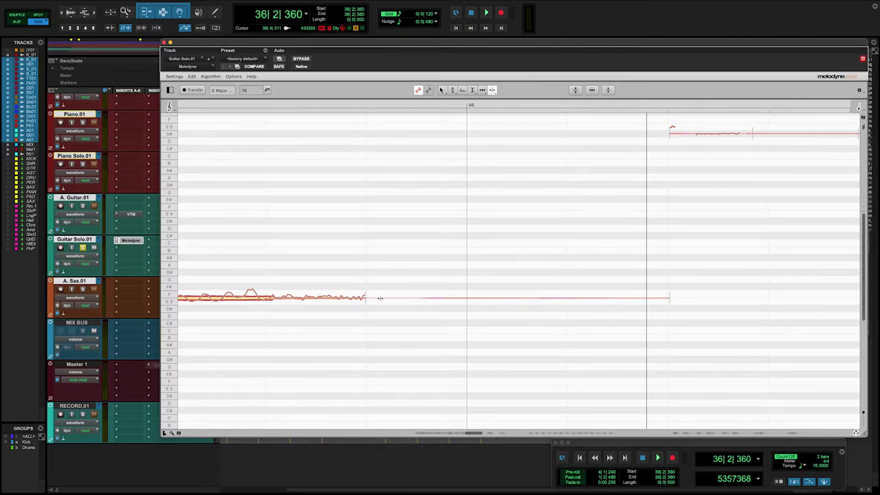
key(Delete)
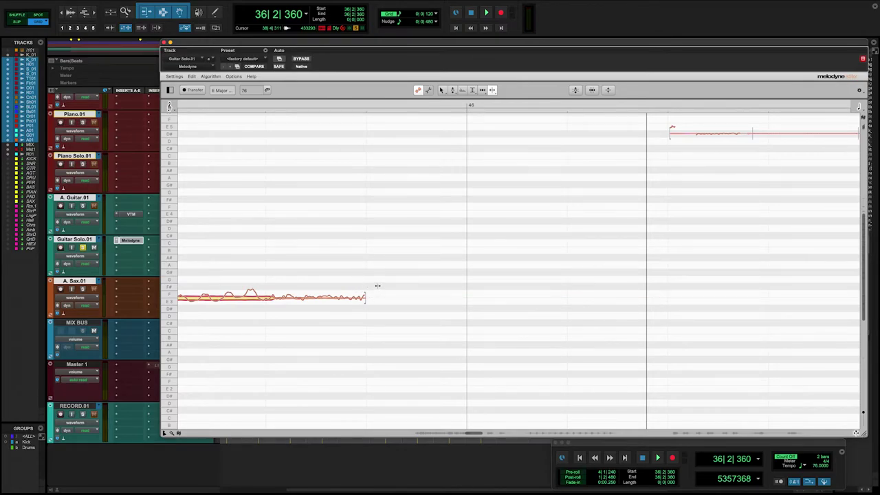
- Select the faint high D# notes around bar 47 and remove them
scroll(397, 217, up, 2)
scroll(325, 154, right, 10)
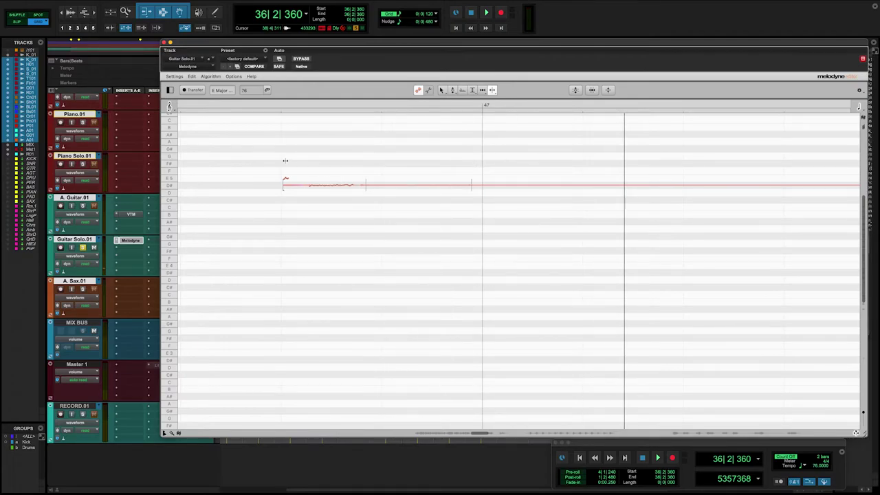
drag(259, 142, 773, 225)
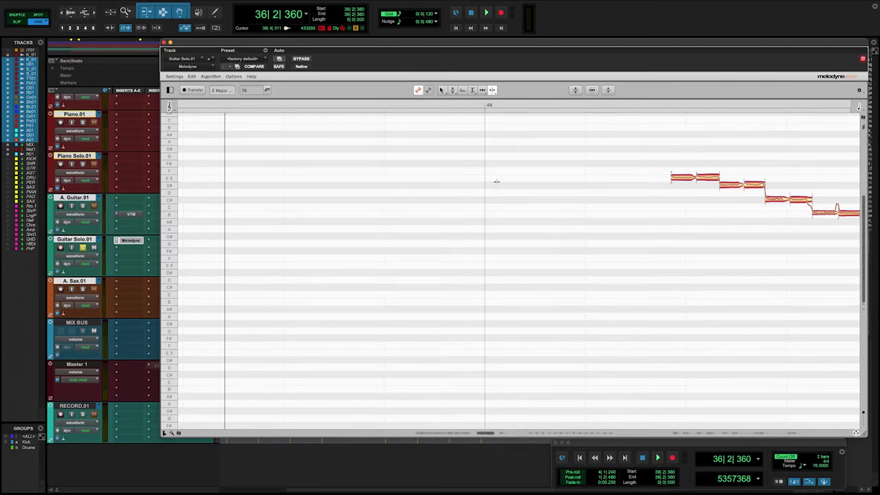
- Delete the faint A note running across bar 50 and play the passage around it
key(space)
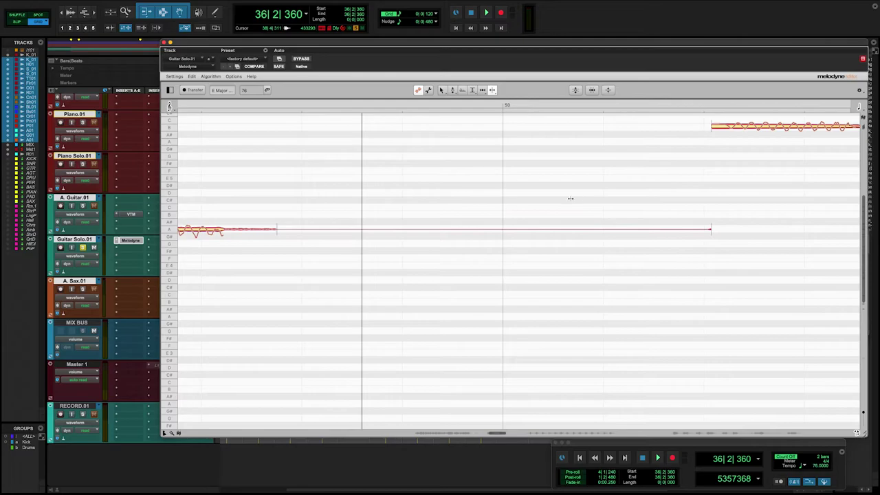
key(Delete)
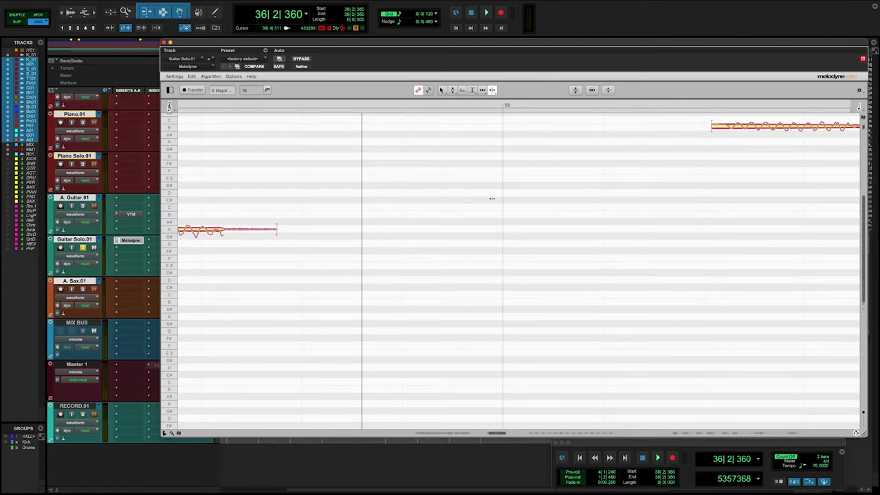
scroll(492, 199, left, 2)
double_click(213, 180)
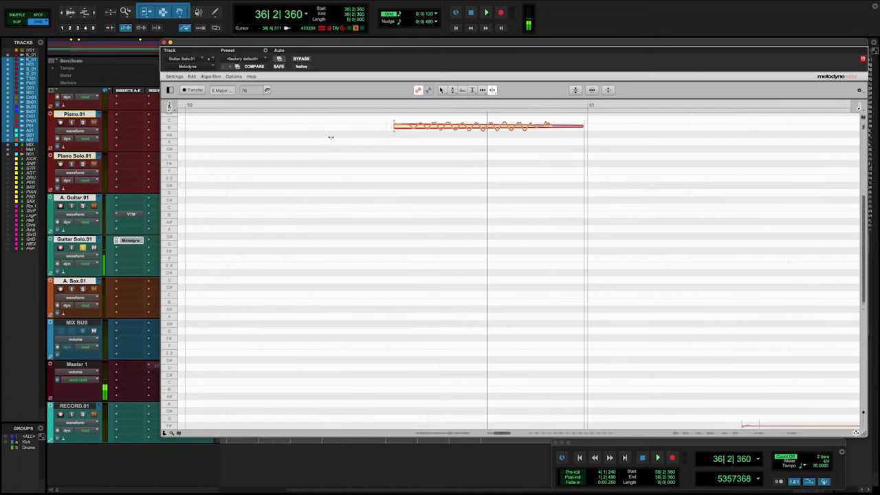
- Delete the faint F# note running across bar 54 and play the solo on to bar 57
scroll(350, 179, down, 5)
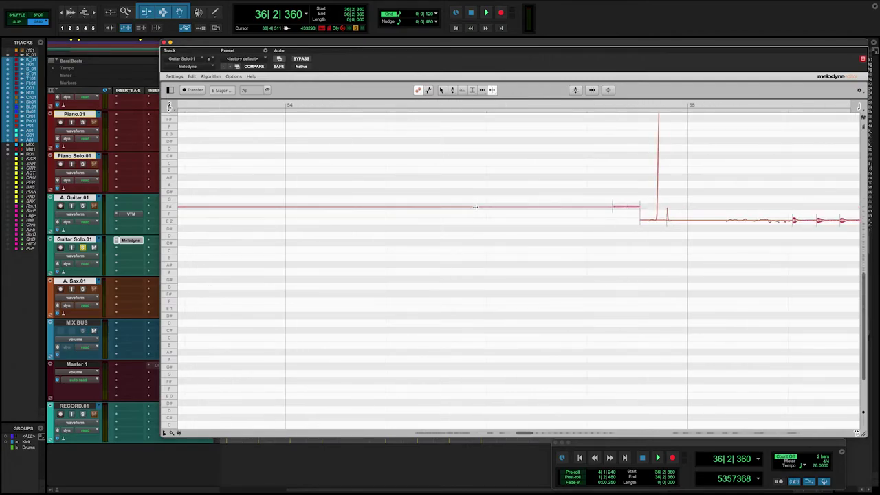
key(Delete)
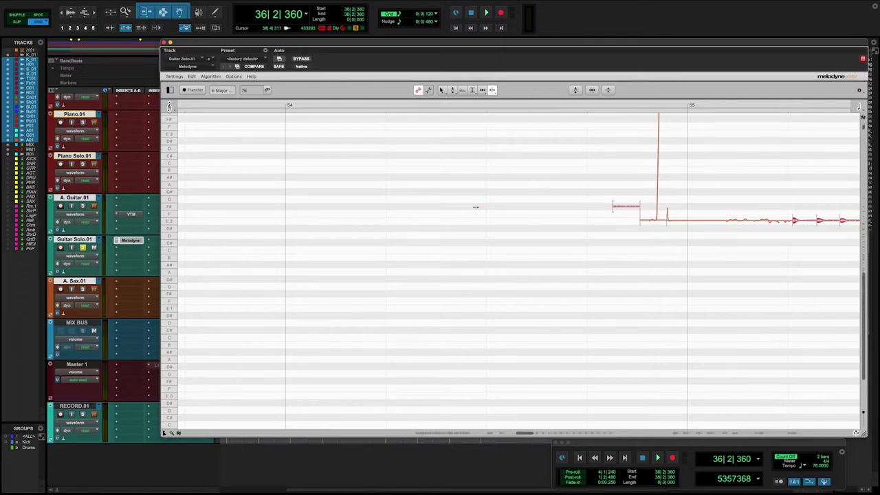
scroll(479, 164, up, 8)
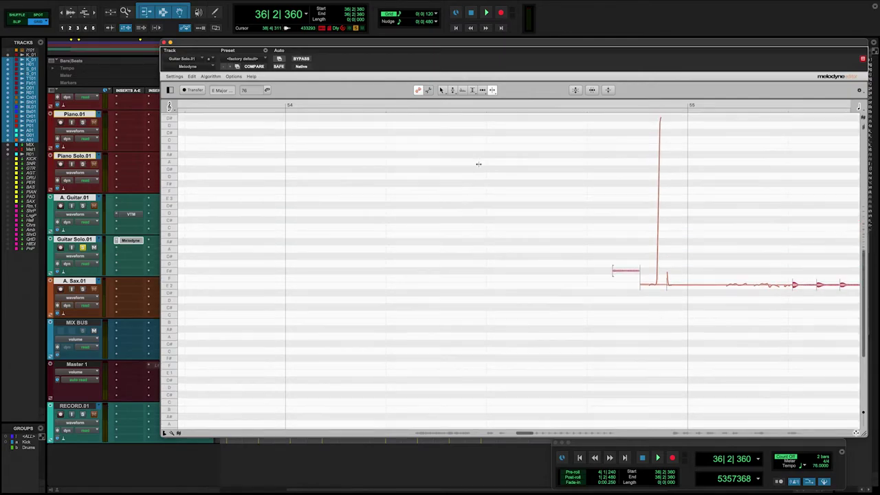
scroll(479, 163, down, 5)
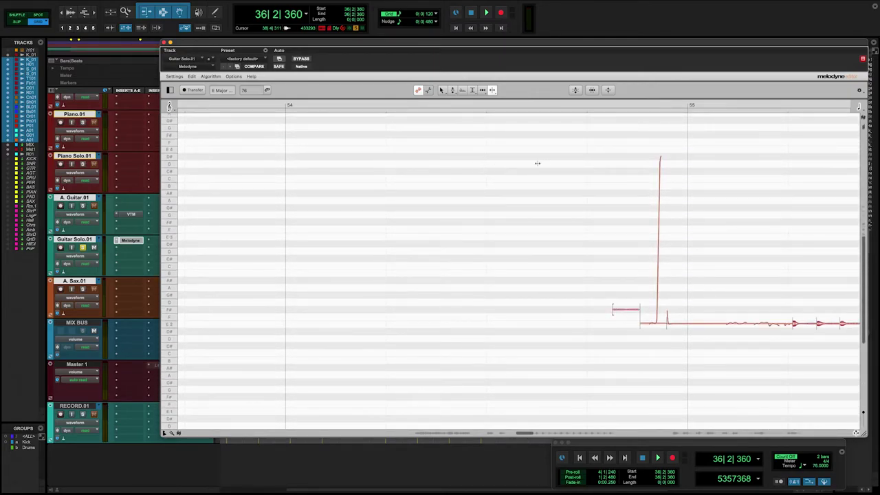
key(space)
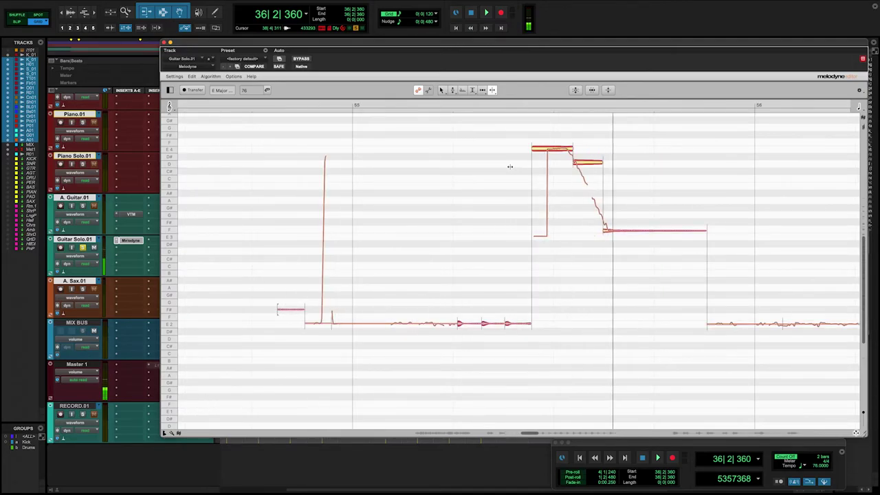
key(space)
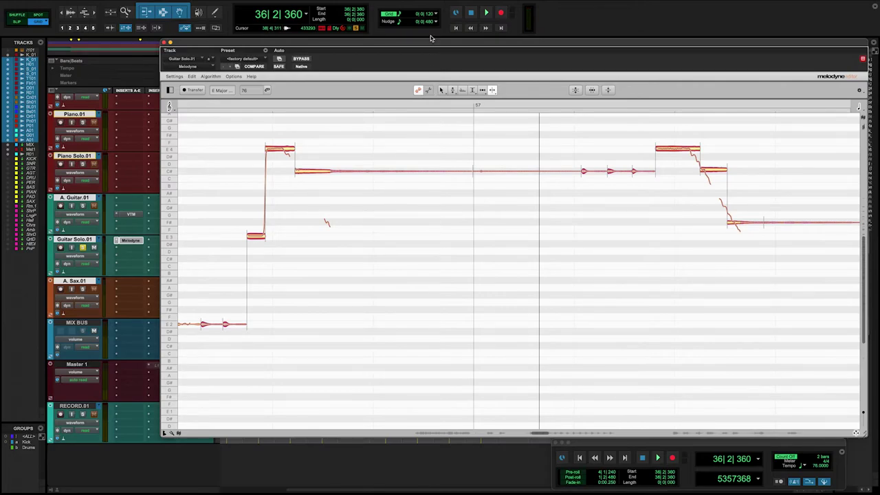
- Move the Melodyne window aside, unsolo the Guitar Solo track, and audition it in the full mix from bar 54
drag(428, 45, 424, 284)
click(327, 253)
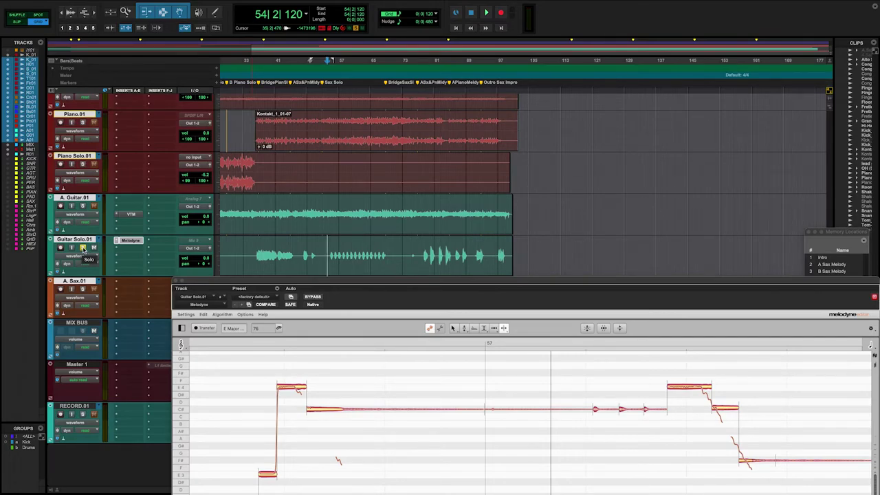
key(space)
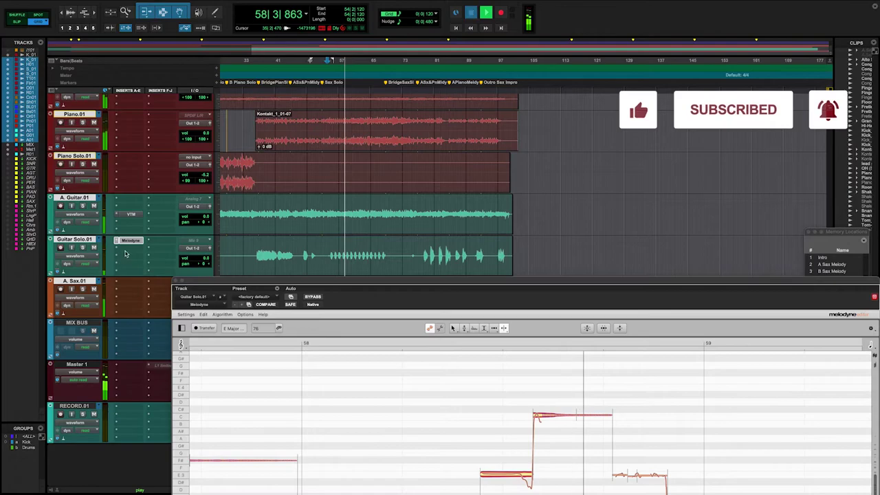
key(space)
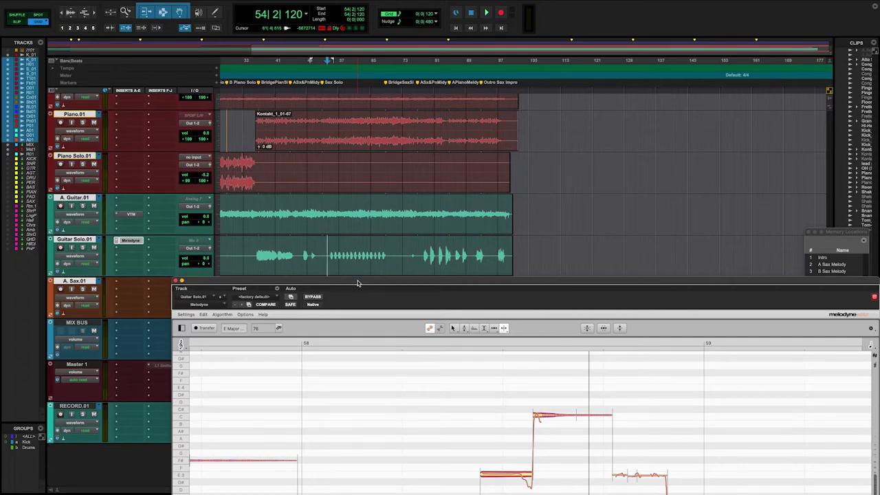
- Select all the notes of the passage between bars 54 and 69 in Melodyne and delete them
drag(357, 283, 308, 106)
drag(330, 280, 143, 262)
drag(402, 242, 331, 238)
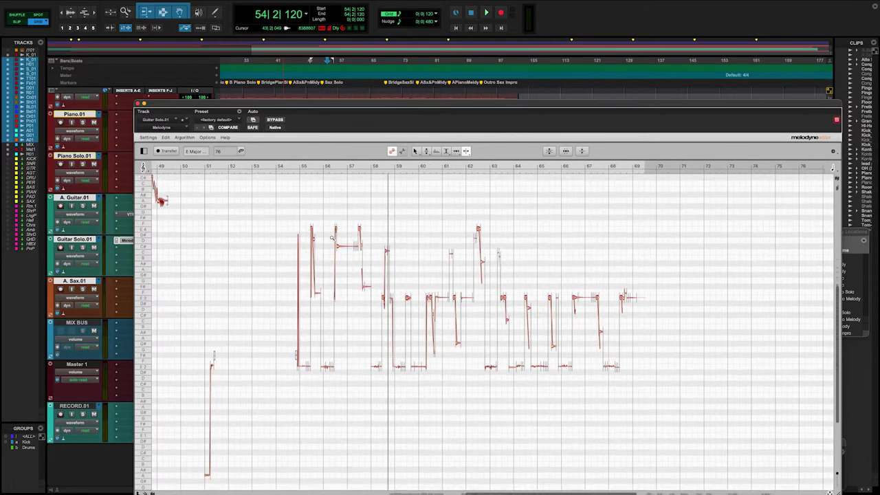
click(197, 265)
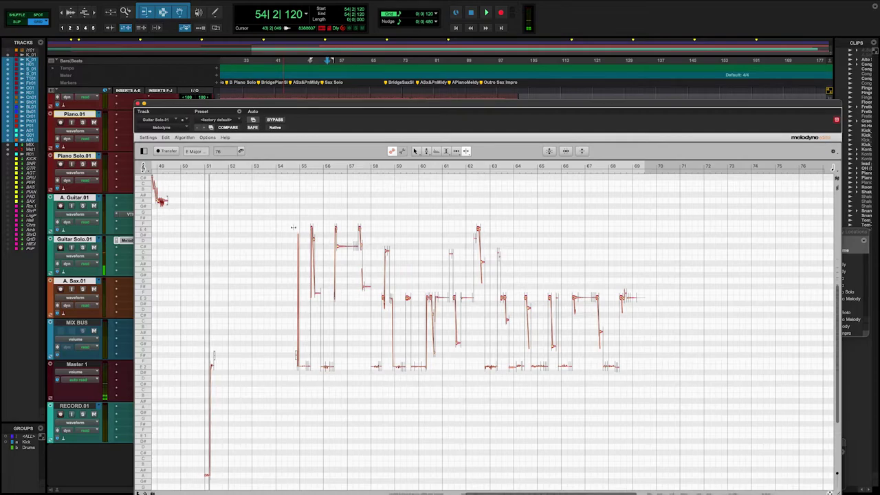
drag(277, 208, 697, 392)
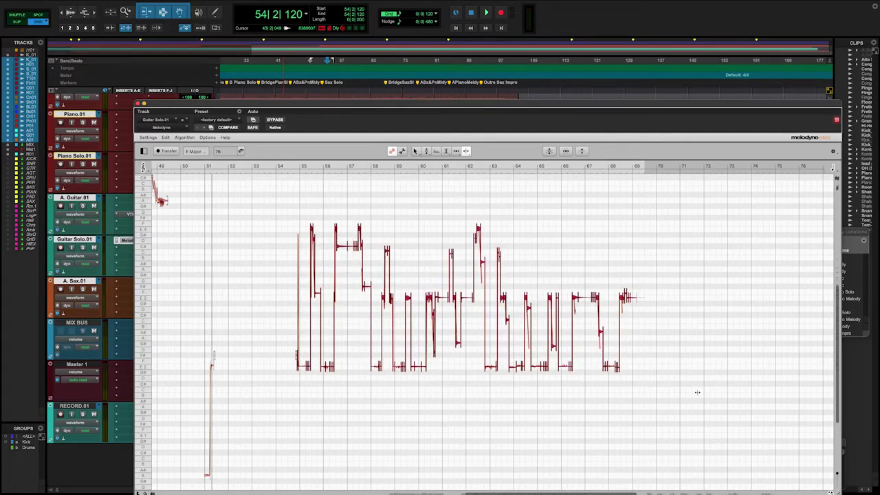
key(Delete)
- Locate the next guitar phrase starting around bar 78 and audition it
scroll(627, 321, down, 1)
scroll(628, 321, right, 1)
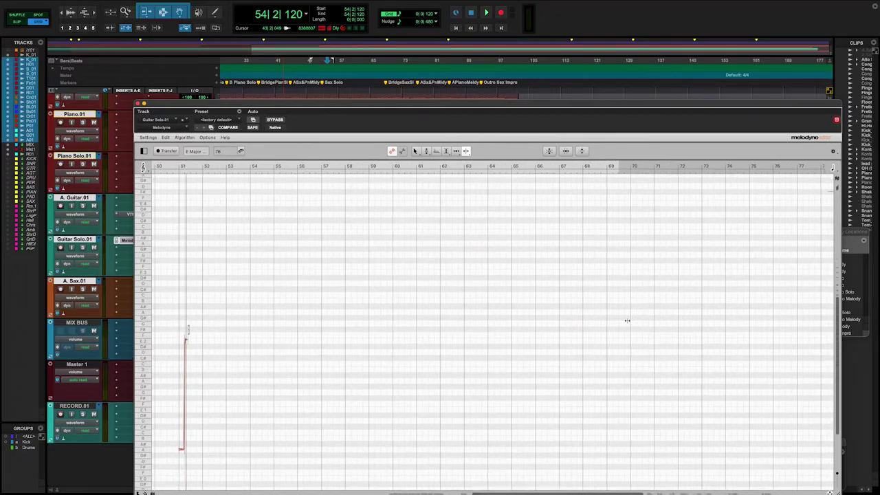
scroll(627, 321, right, 5)
drag(518, 298, 619, 305)
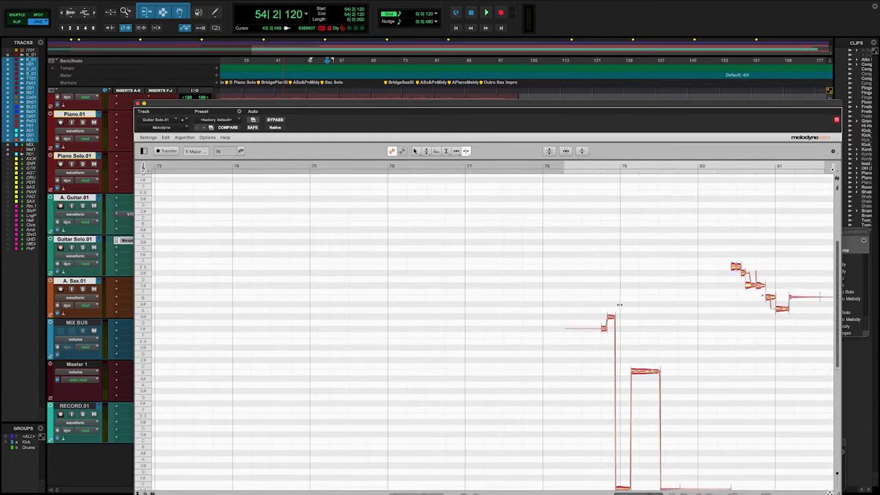
scroll(620, 305, right, 5)
scroll(619, 305, down, 2)
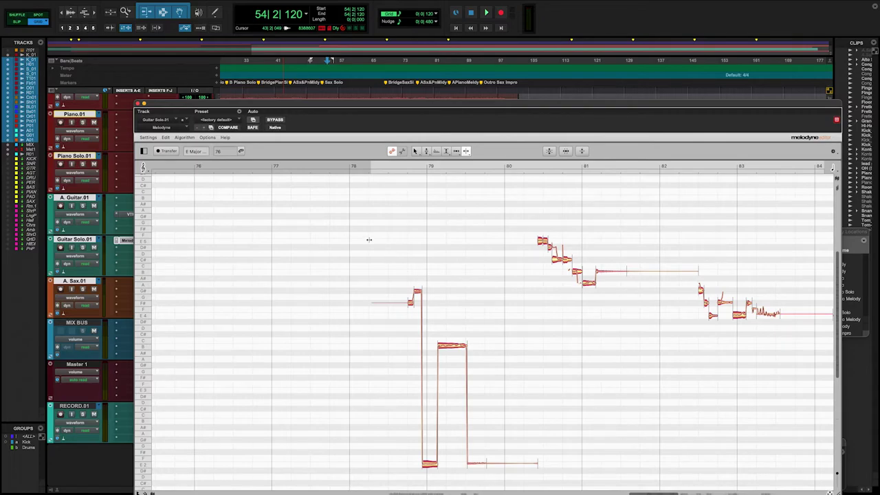
key(space)
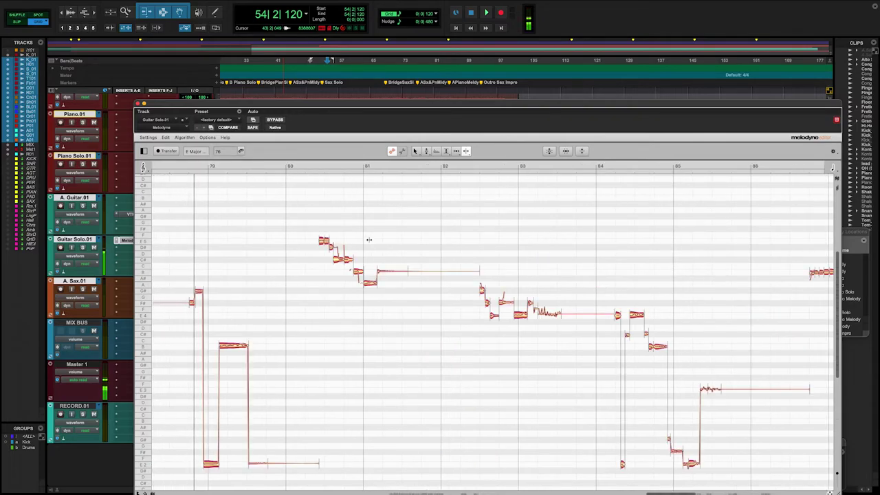
- Delete the faint low E note running across bar 80
drag(276, 291, 365, 278)
drag(272, 386, 307, 387)
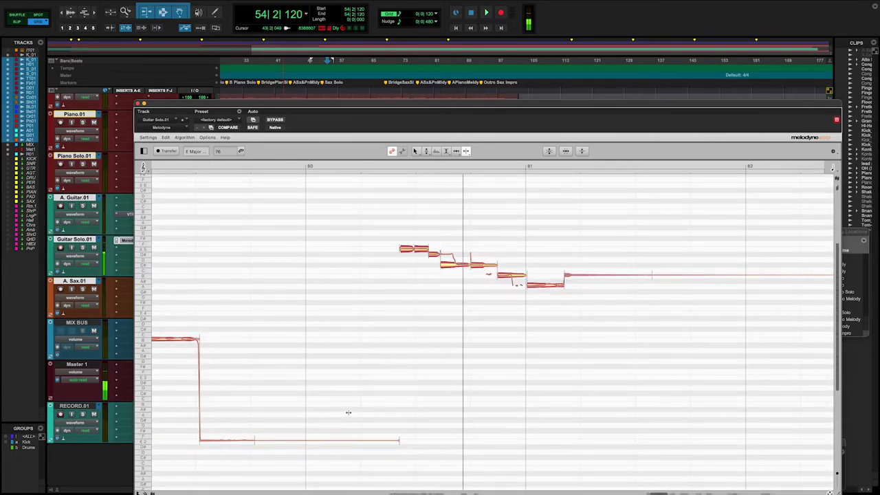
click(182, 305)
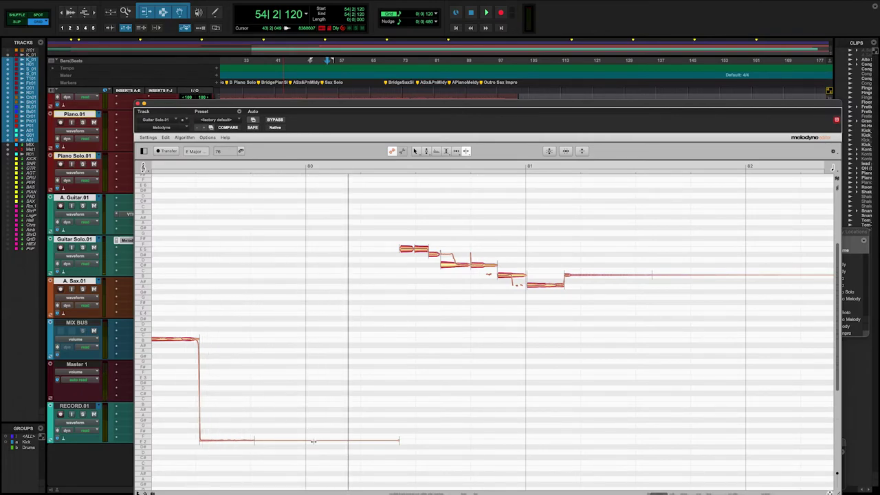
key(Delete)
- Play the phrase past bar 81 and delete the faint B note running across bar 82
key(space)
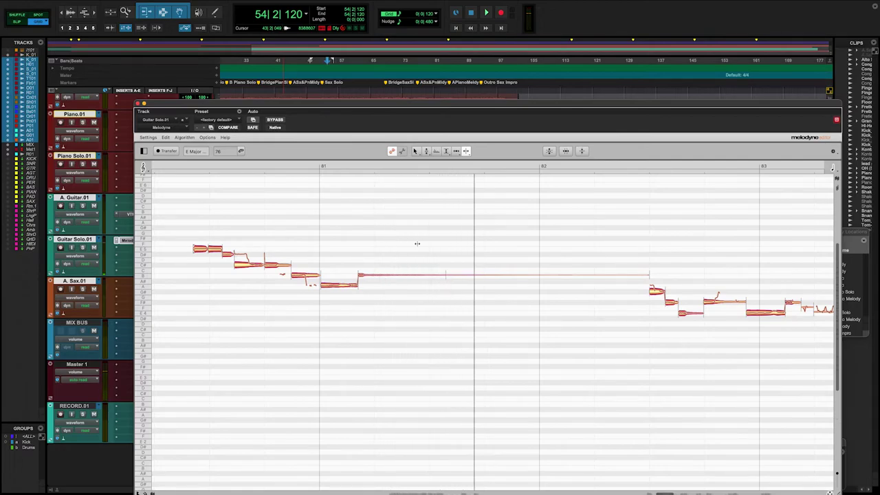
key(space)
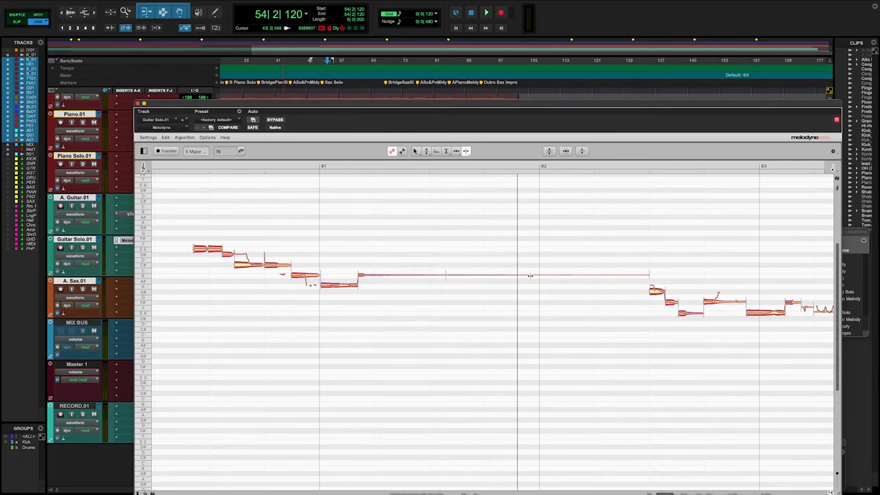
key(Delete)
- Try to delete the noisy E note, the faint E note following it and the short F note after bar 83
scroll(570, 257, right, 4)
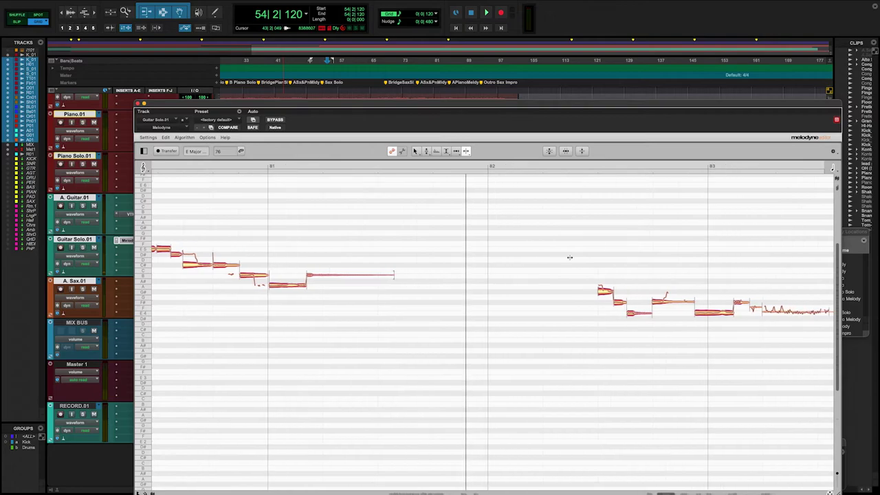
key(space)
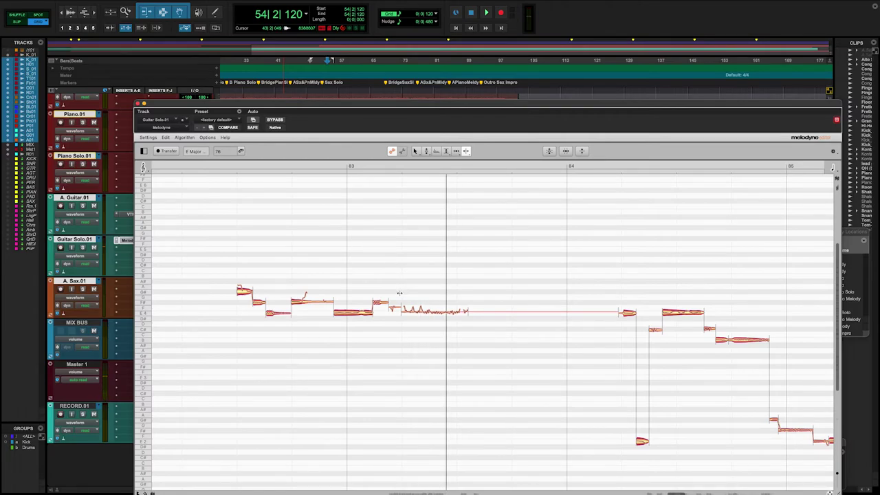
drag(406, 291, 503, 329)
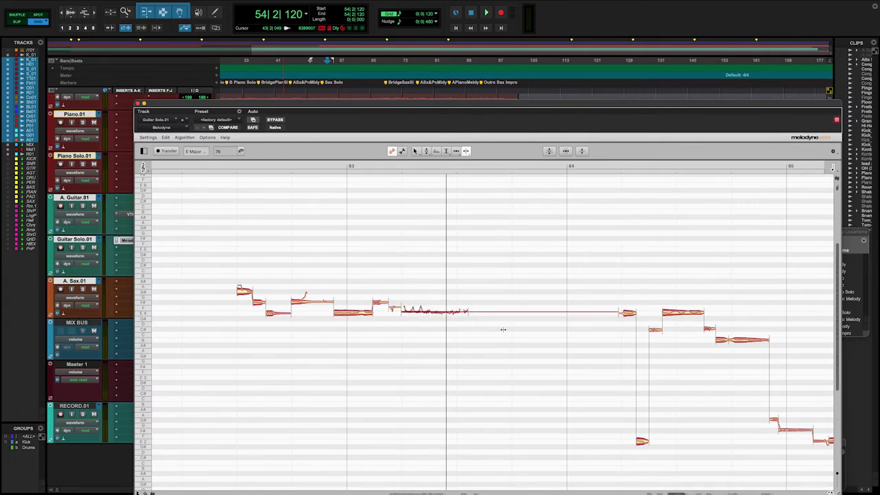
key(BackSpace)
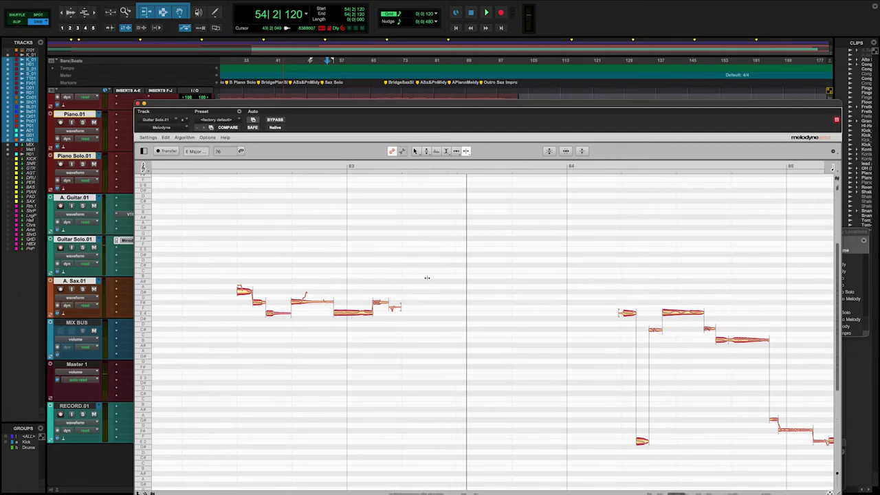
drag(393, 293, 409, 313)
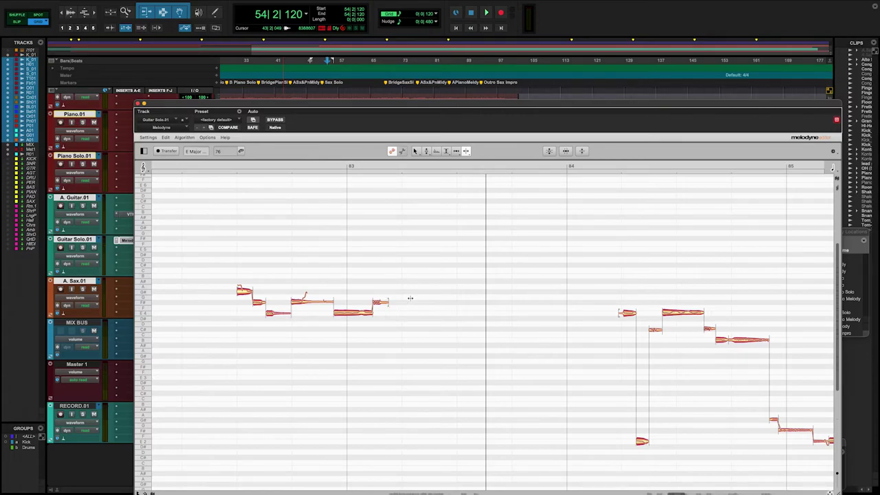
key(space)
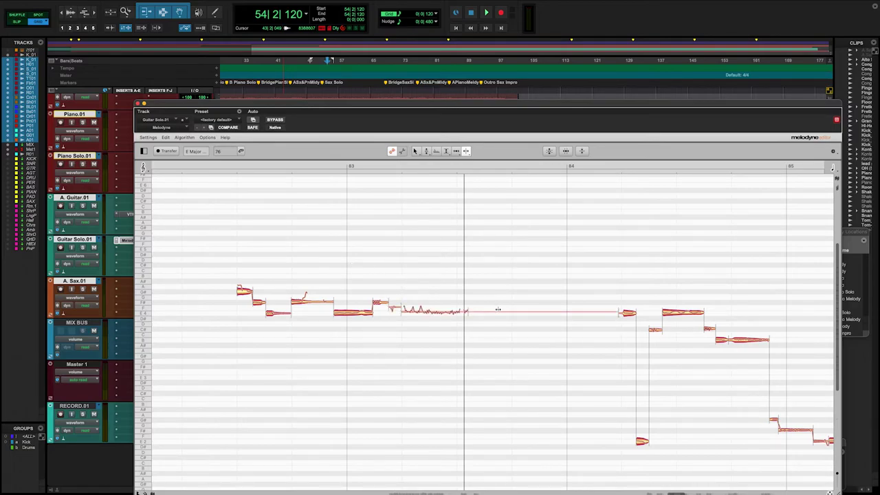
- Delete the faint E note running across bar 84 and lower the two noisy notes after bar 83 by 6.84 dB
click(506, 312)
key(Delete)
drag(390, 289, 431, 329)
click(448, 151)
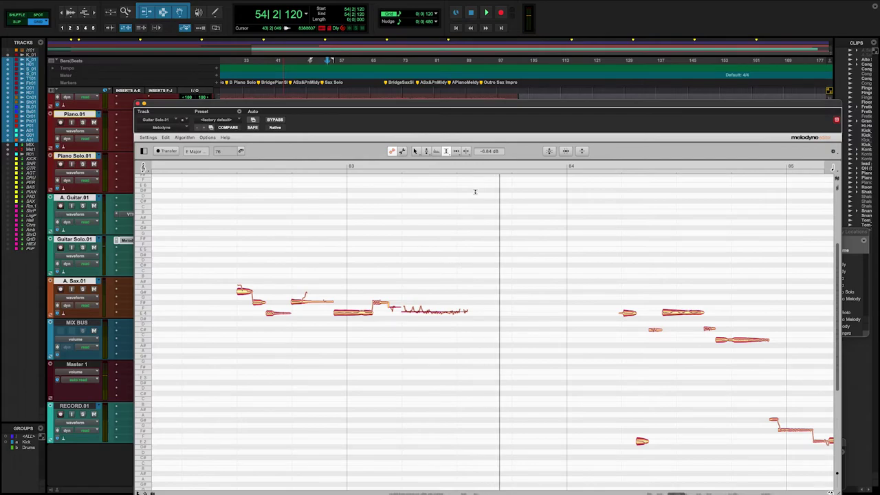
click(415, 151)
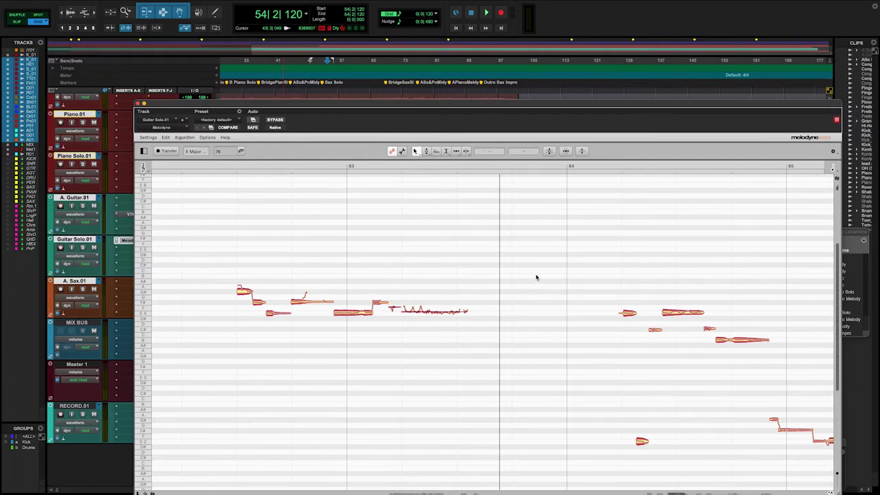
- Audition the phrase leading into bar 85 and raise the level of the short low E note just after that bar
scroll(536, 276, right, 5)
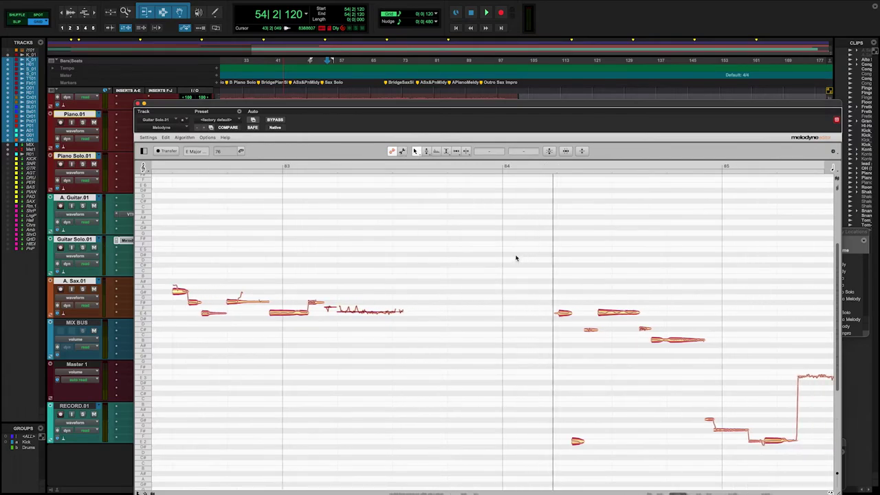
scroll(517, 259, right, 15)
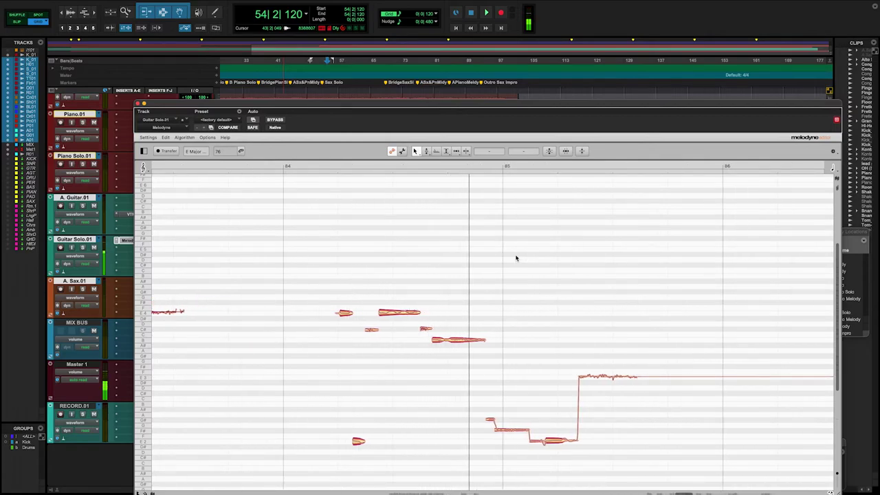
scroll(516, 258, right, 10)
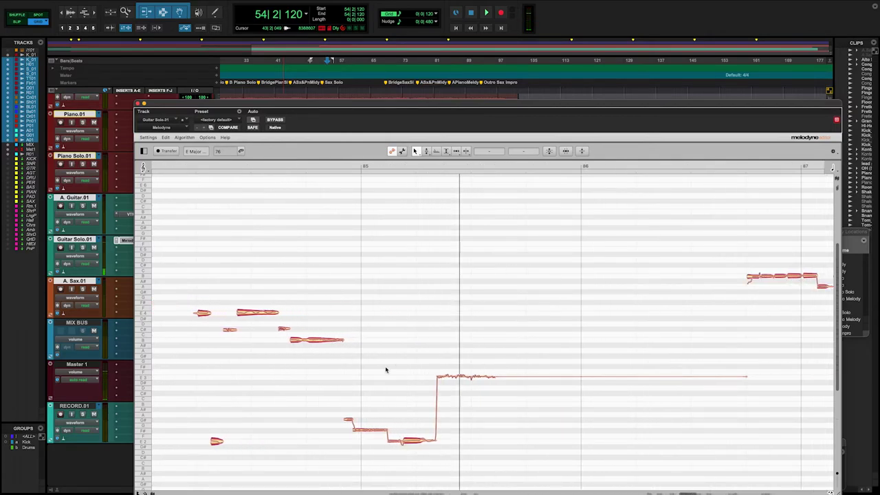
double_click(326, 368)
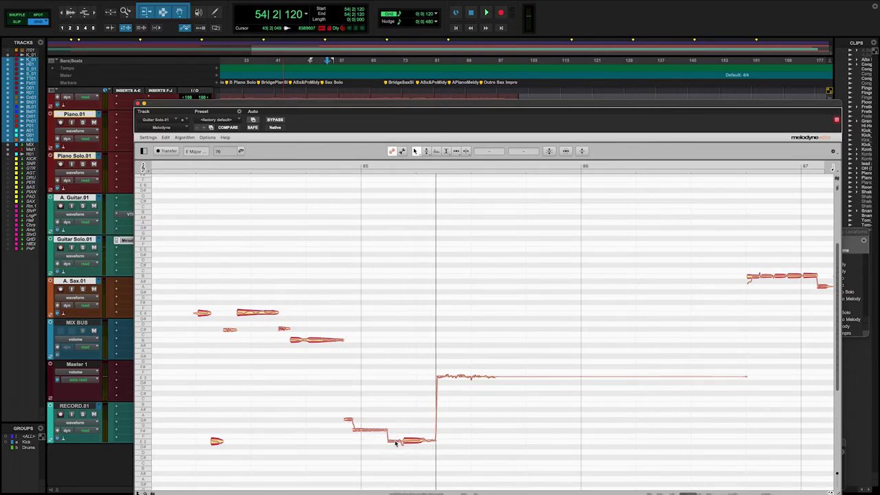
click(446, 152)
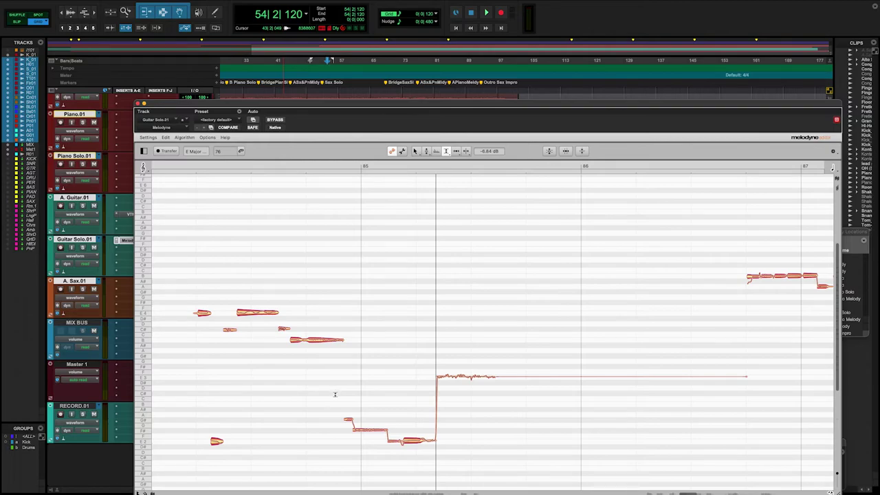
key(space)
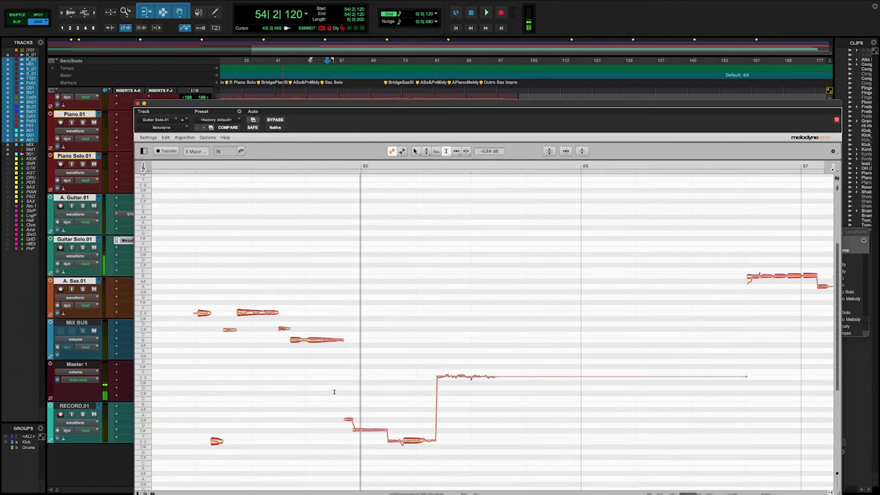
key(space)
drag(394, 442, 395, 435)
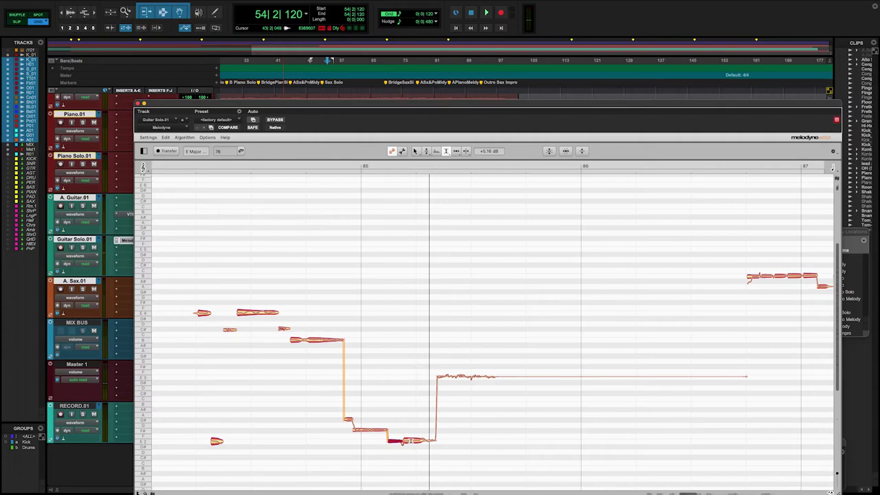
drag(394, 441, 396, 430)
- Raise the two C# notes before bar 85 to +4.32 dB and the low G# and F# notes around bar 85 to +7.32 dB
click(299, 378)
drag(213, 325, 230, 315)
double_click(173, 281)
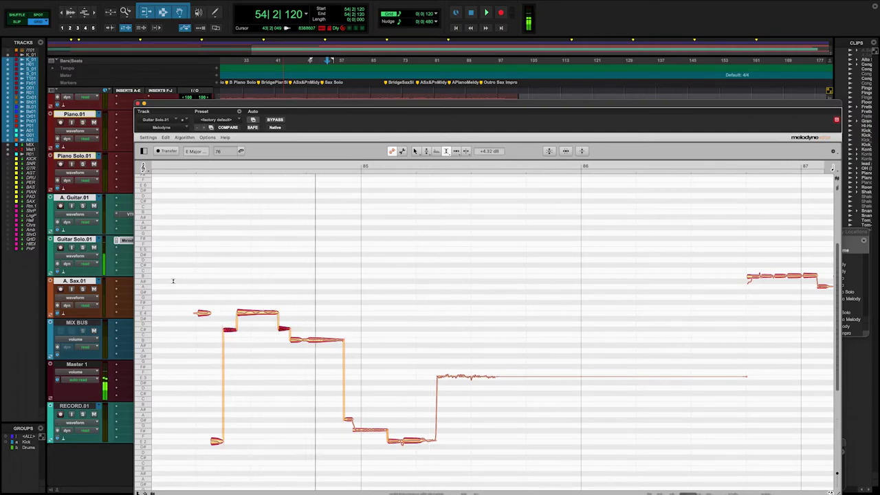
click(369, 430)
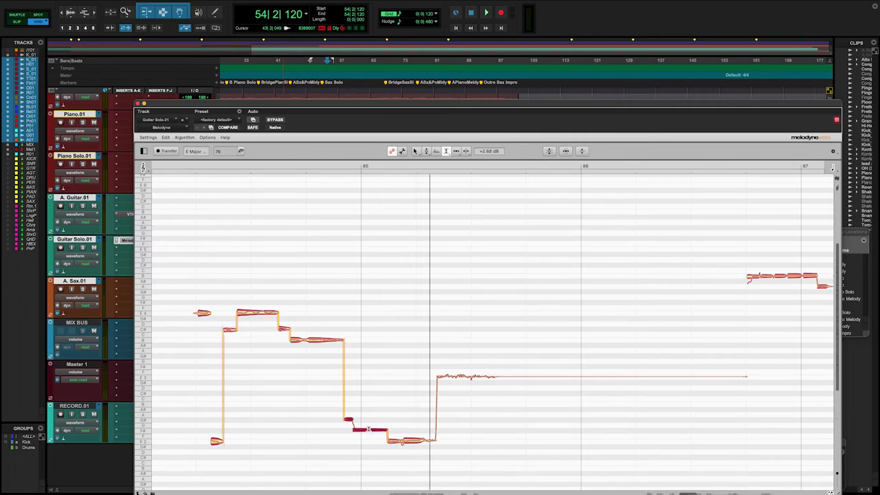
drag(370, 430, 367, 414)
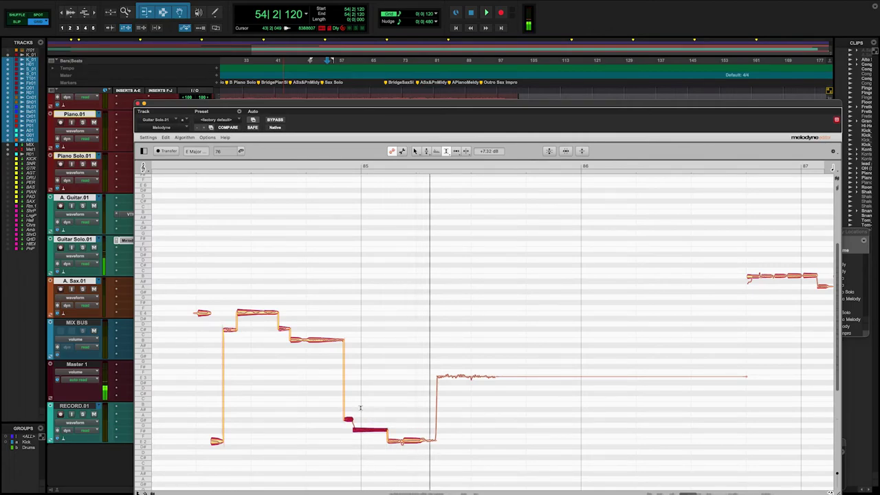
key(space)
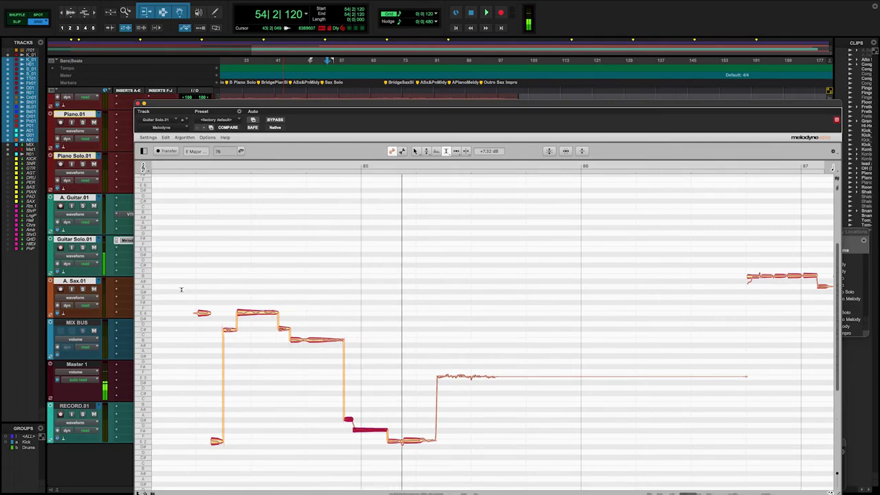
- Delete the faint leftover notes around bar 86, after bar 89 and between bars 95 and 97
click(549, 378)
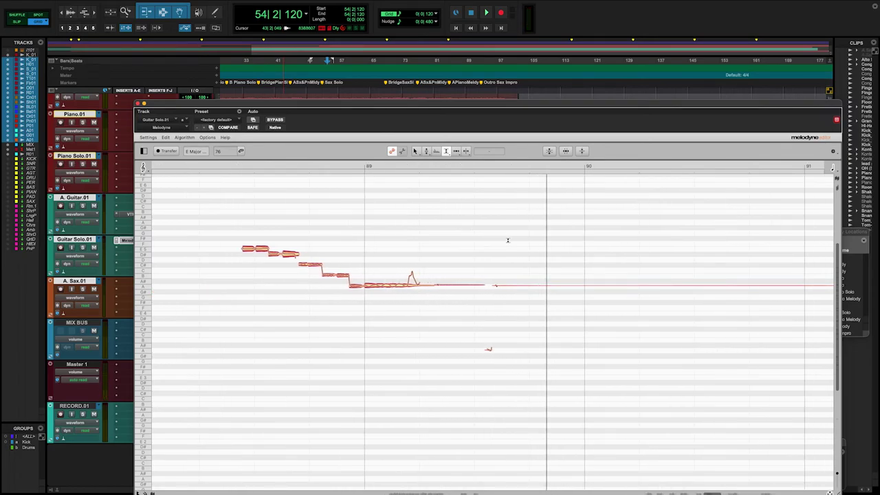
drag(503, 248, 580, 398)
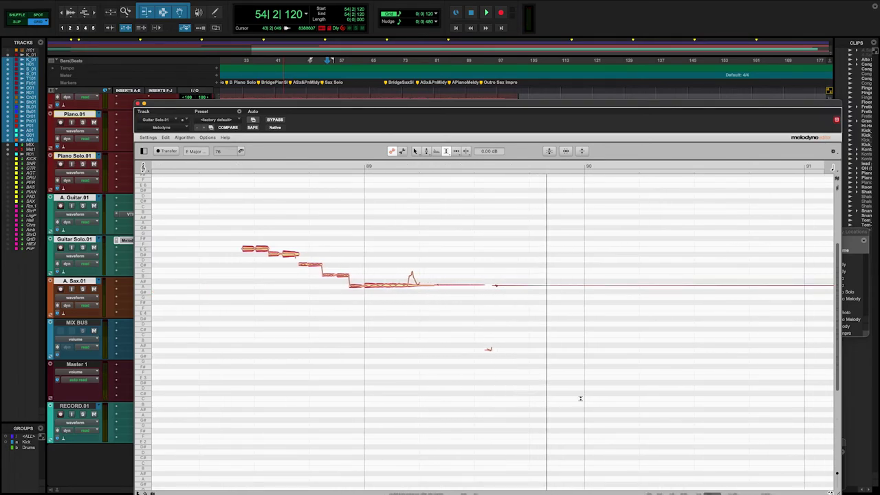
key(Delete)
drag(468, 328, 537, 368)
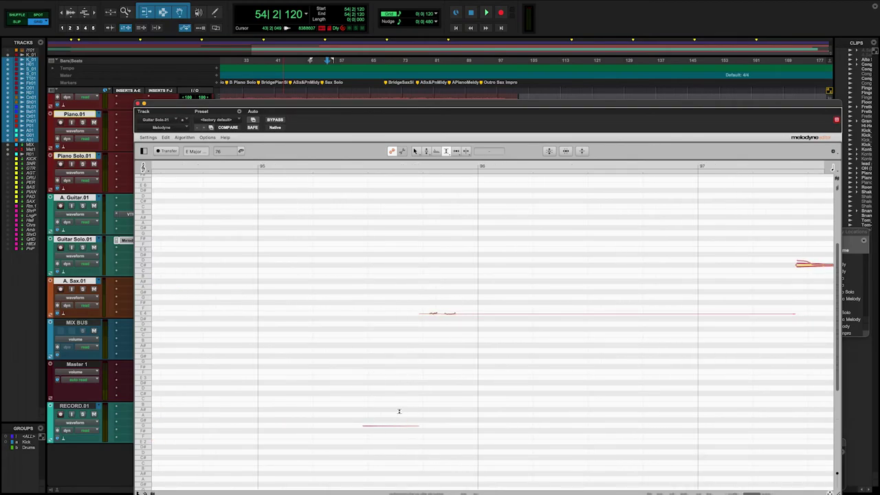
drag(289, 260, 666, 449)
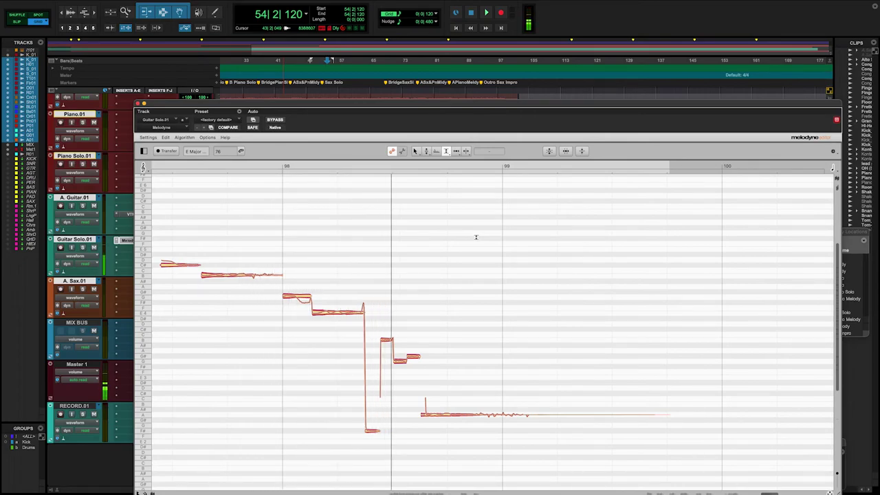
- Raise the four short notes between bars 98 and 99 by 2.16 dB and play the phrase back
drag(349, 333, 411, 444)
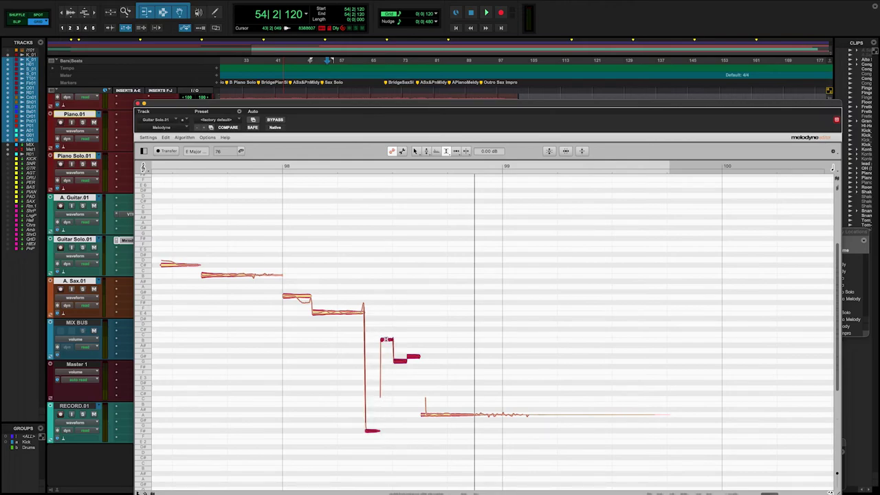
drag(387, 339, 329, 272)
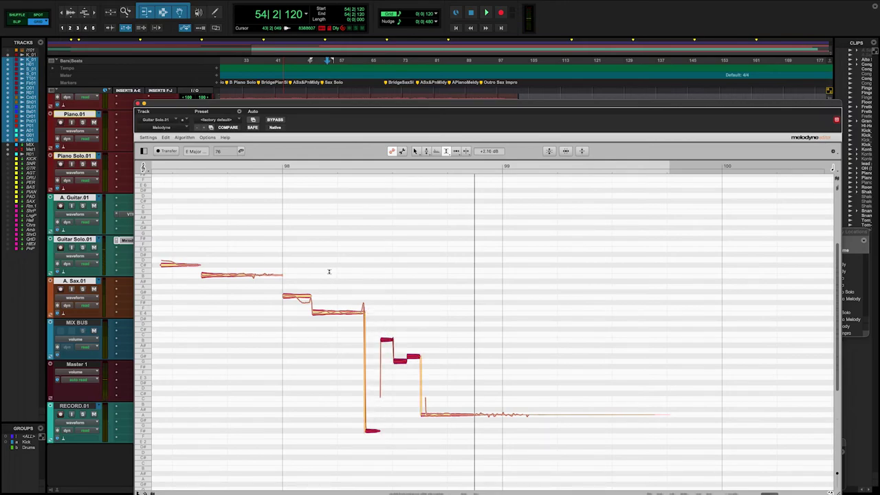
double_click(294, 240)
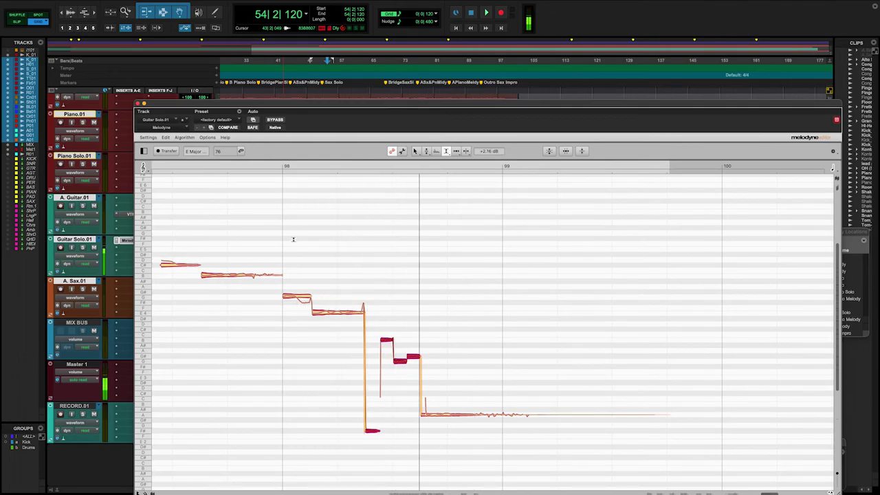
key(space)
scroll(276, 240, left, 1)
scroll(276, 240, left, 2)
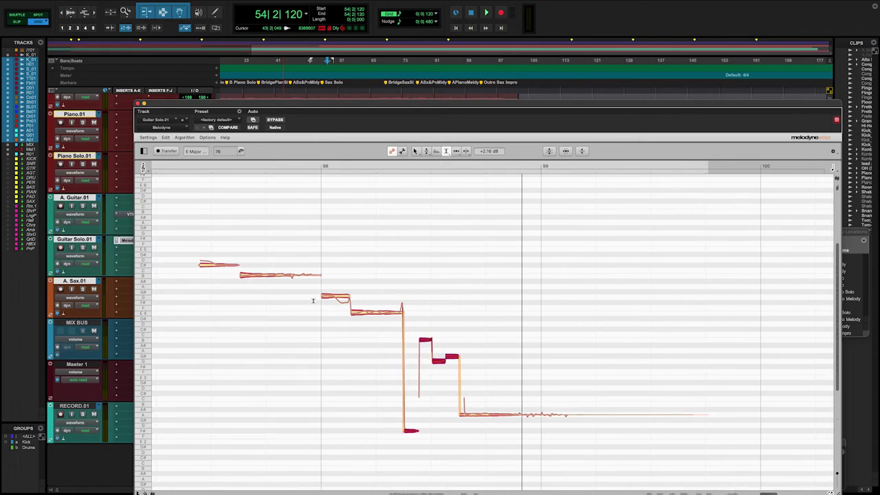
key(space)
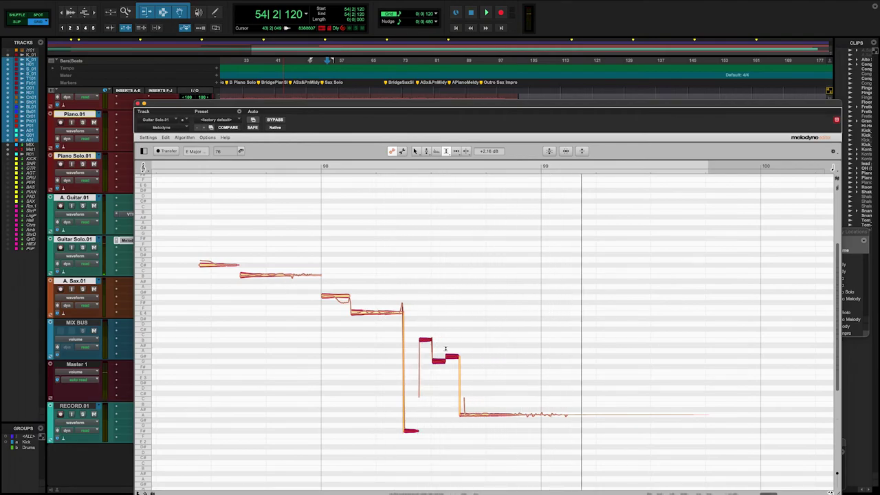
- Delete the faint trailing A note after bar 99 at the end of the solo
click(618, 418)
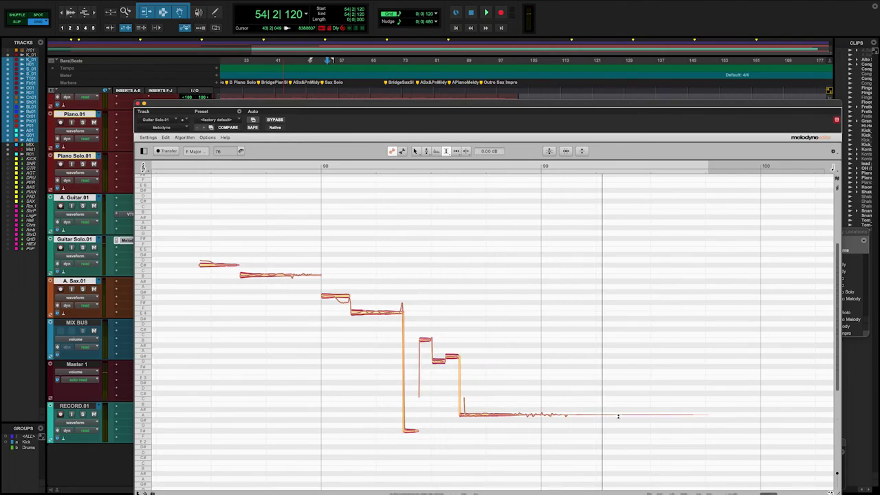
key(Delete)
scroll(619, 417, right, 5)
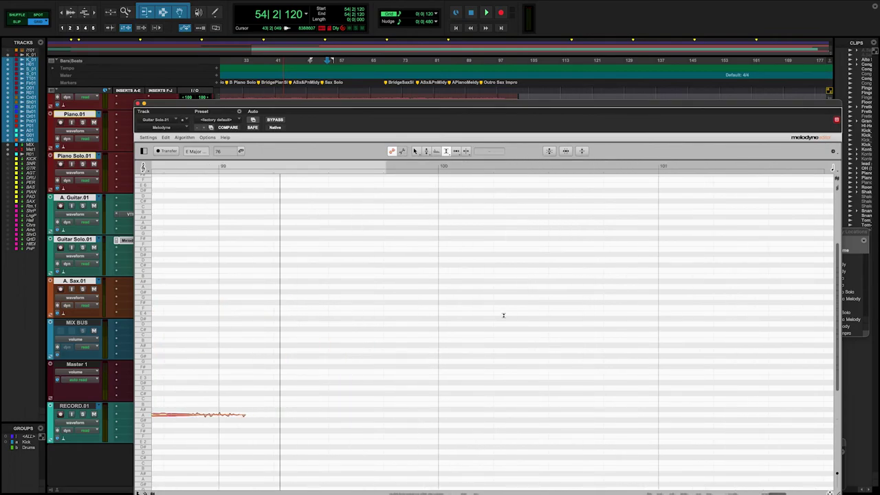
- Commit the Guitar Solo.01 track up to the Melodyne insert offline, with the source track set to Make Inactive
drag(318, 108, 377, 106)
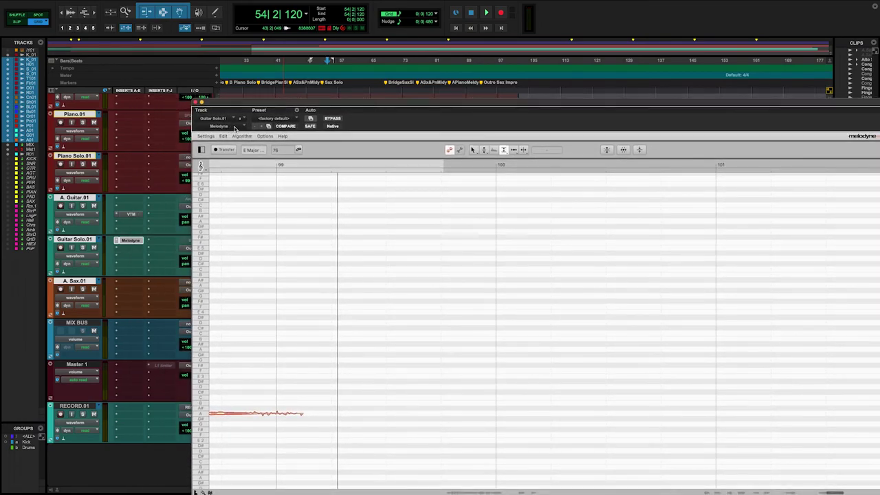
right_click(234, 128)
click(274, 143)
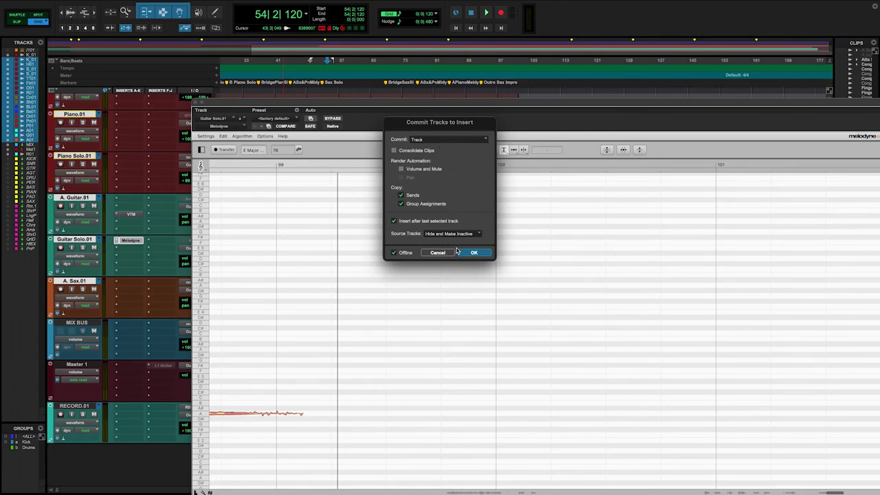
click(460, 234)
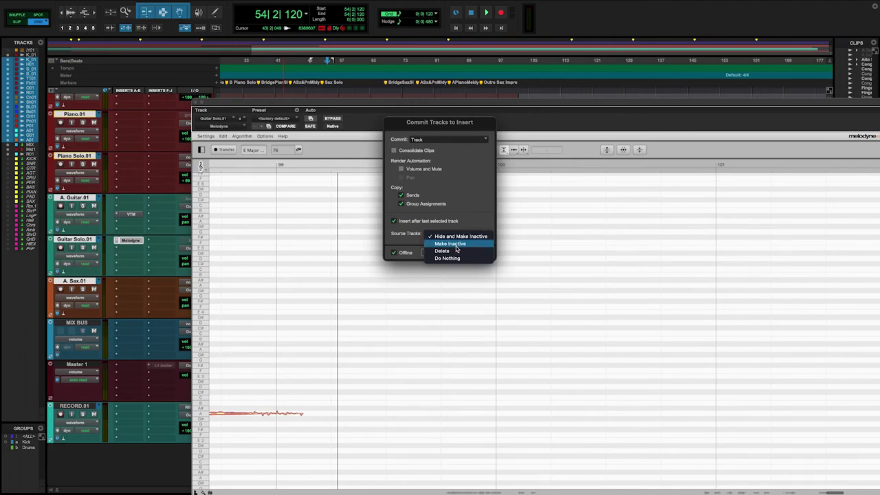
click(457, 245)
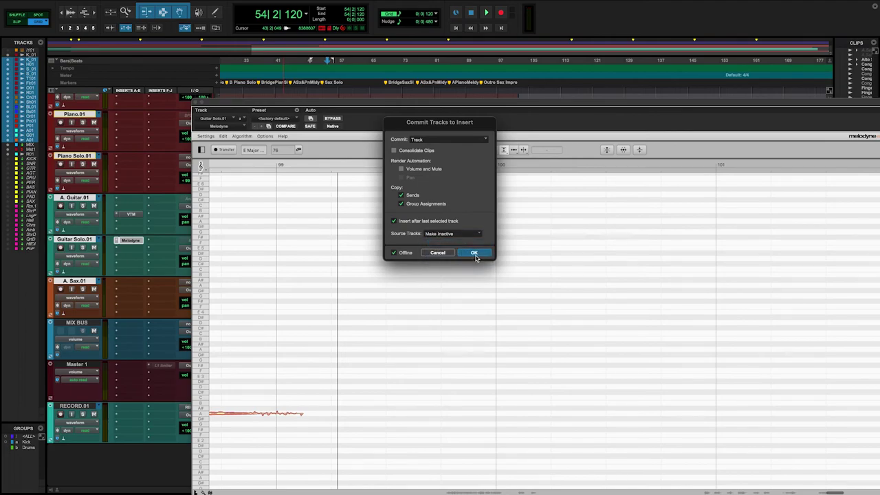
click(474, 253)
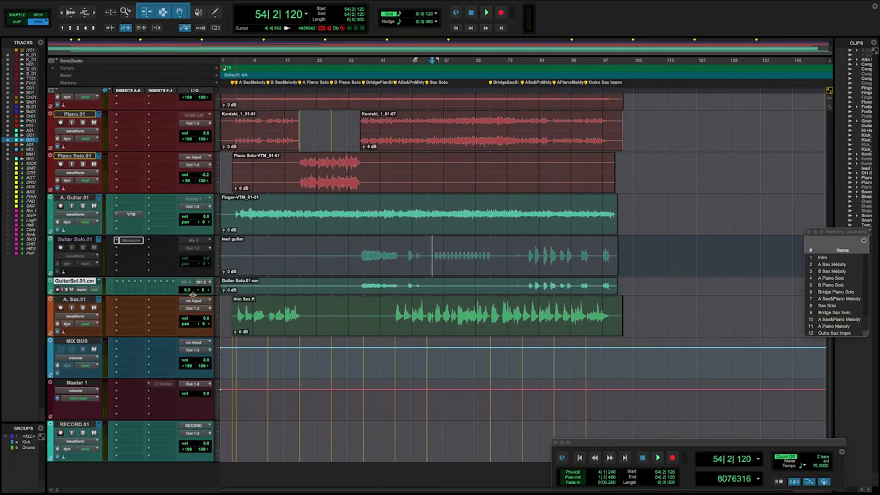
- Enlarge the committed guitar solo track and play the session from about bar 83 to hear the result
drag(194, 295, 197, 334)
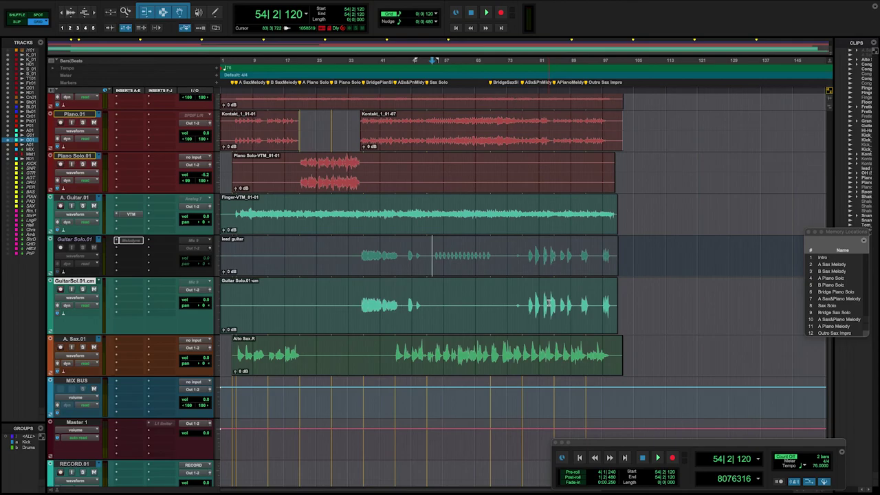
key(space)
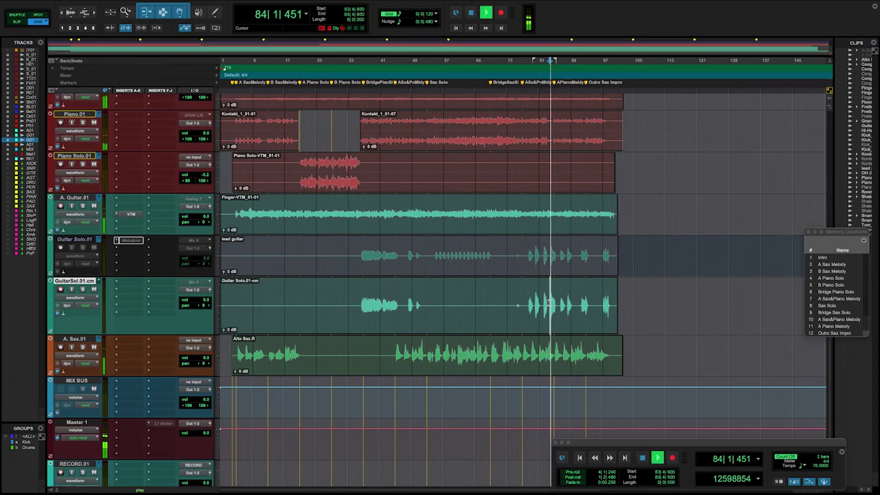
key(space)
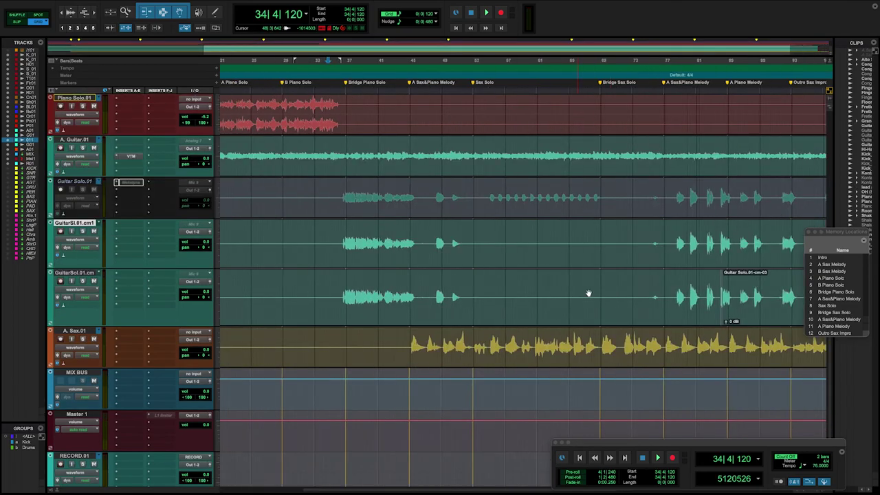
- Activate the ALL group, select every track's audio from 1|1|000 to 102|1|840, and consolidate it into one continuous clip per track
scroll(589, 294, left, 3)
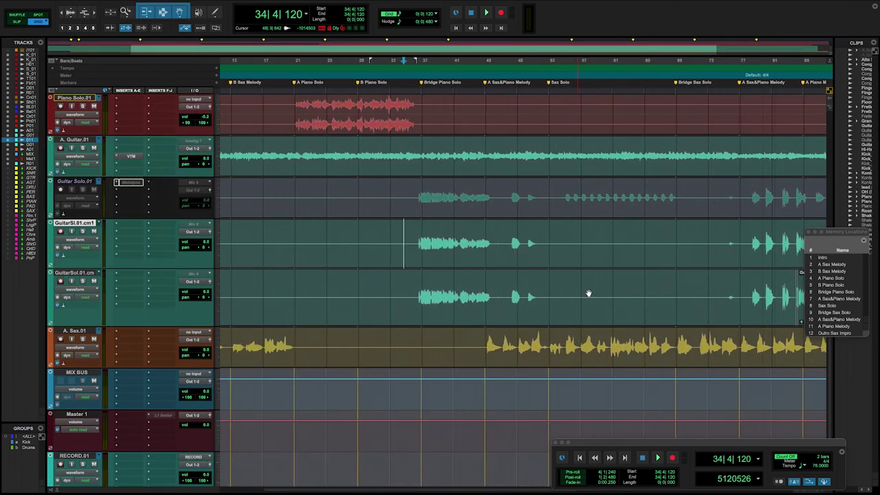
scroll(589, 294, left, 3)
scroll(588, 294, left, 1)
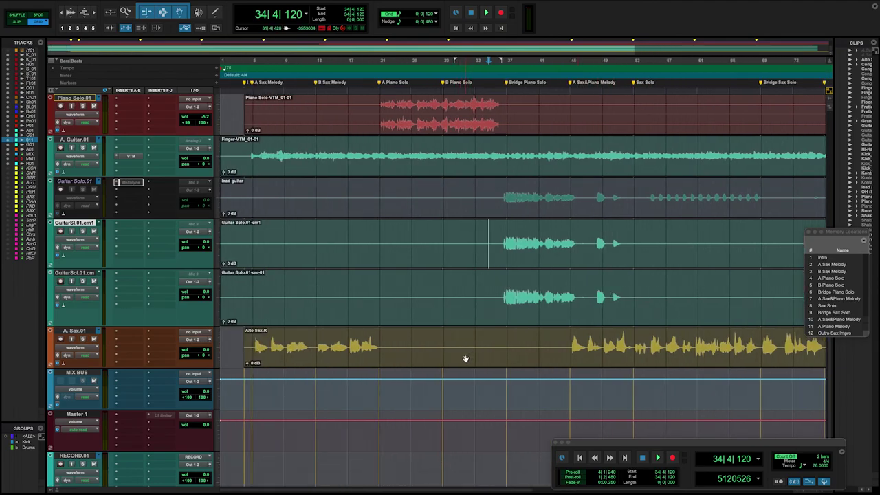
click(28, 437)
click(273, 211)
scroll(293, 262, down, 3)
key(r)
key(r)
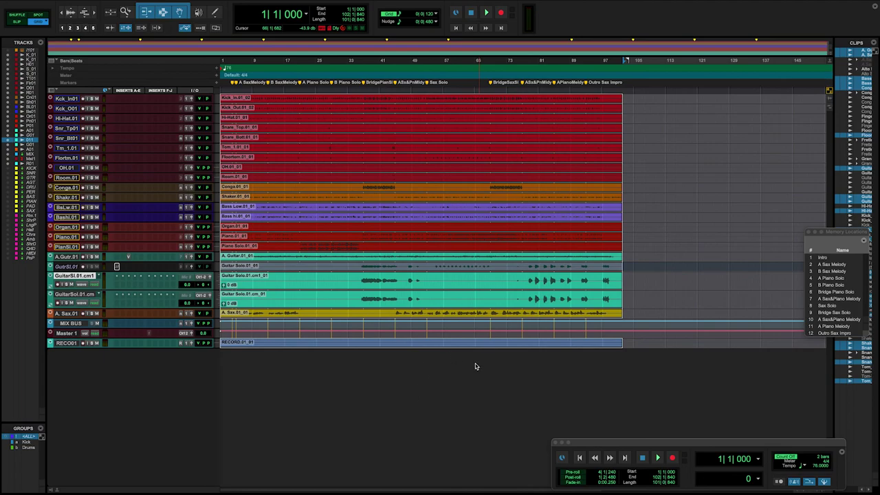
click(489, 335)
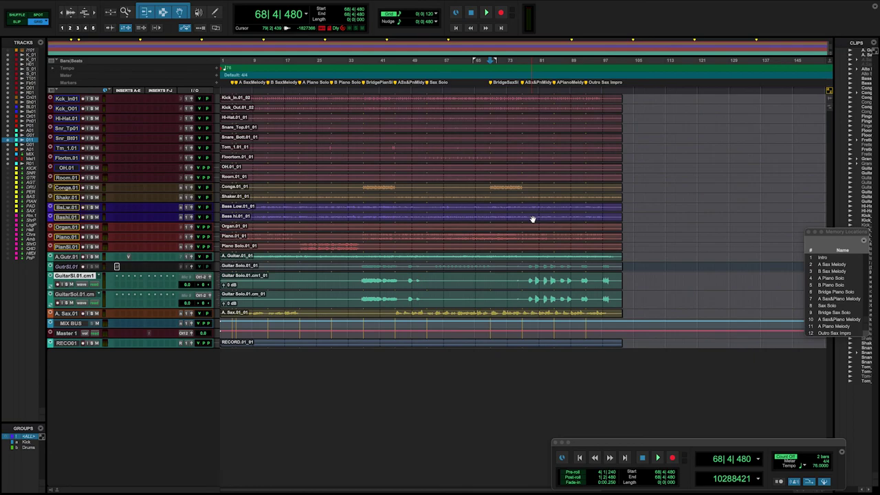
- Increase the height of all tracks and look over the consolidated clips from Kick_In.01 down to RECORD.01
key(ctrl+alt+Up)
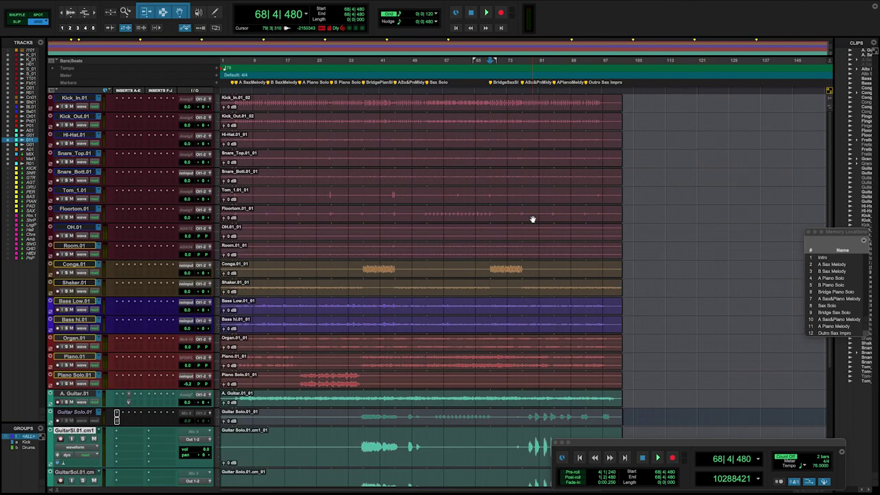
scroll(533, 220, down, 5)
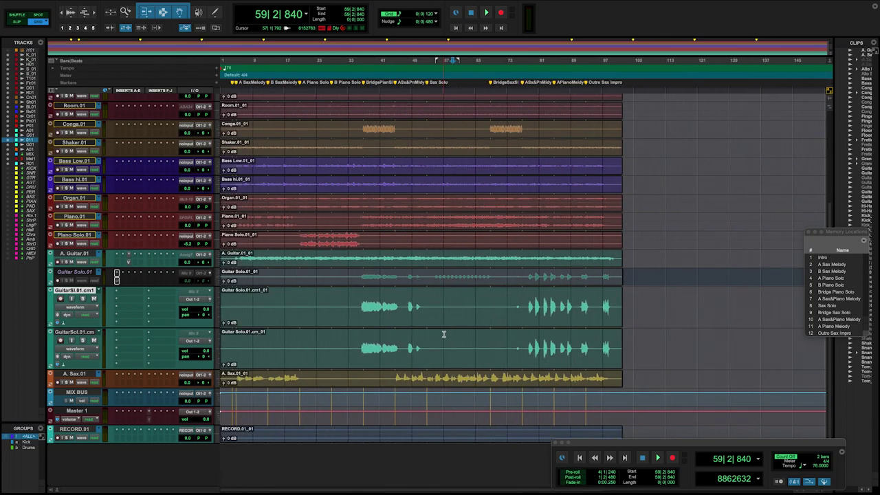
scroll(444, 334, up, 6)
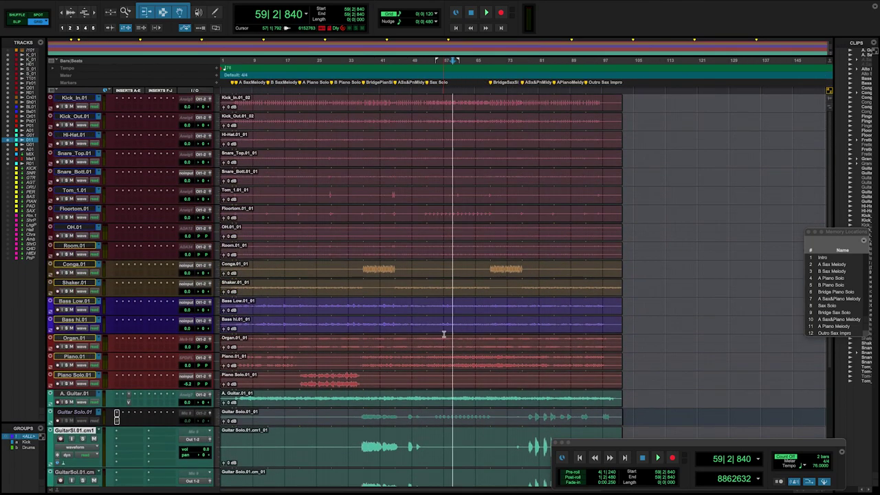
scroll(444, 334, down, 6)
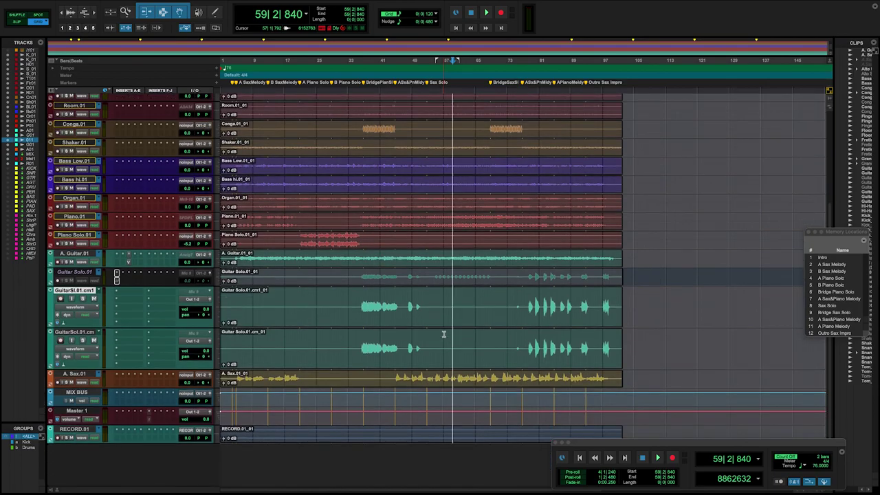